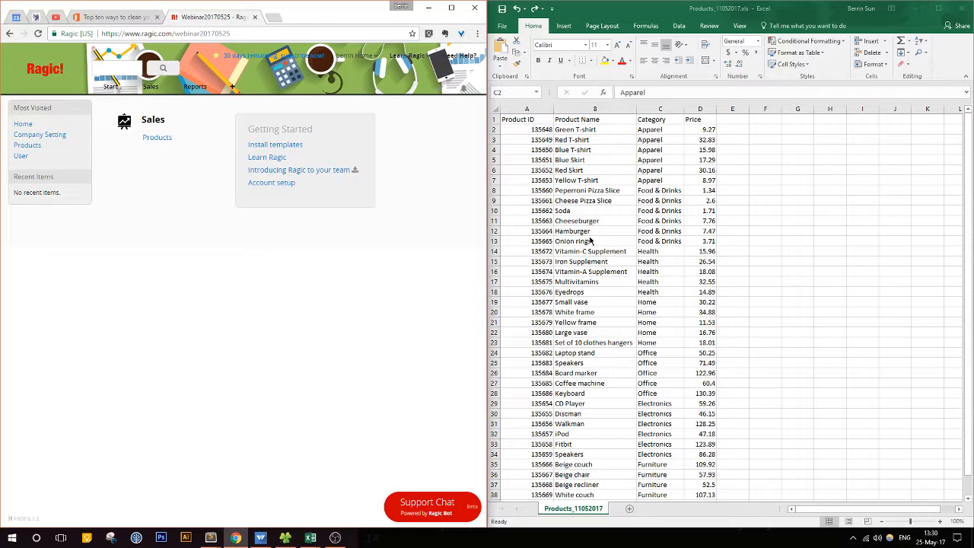
# Step: Highlight the Product ID column in the products workbook and maximize its window
pyautogui.click(519, 108)
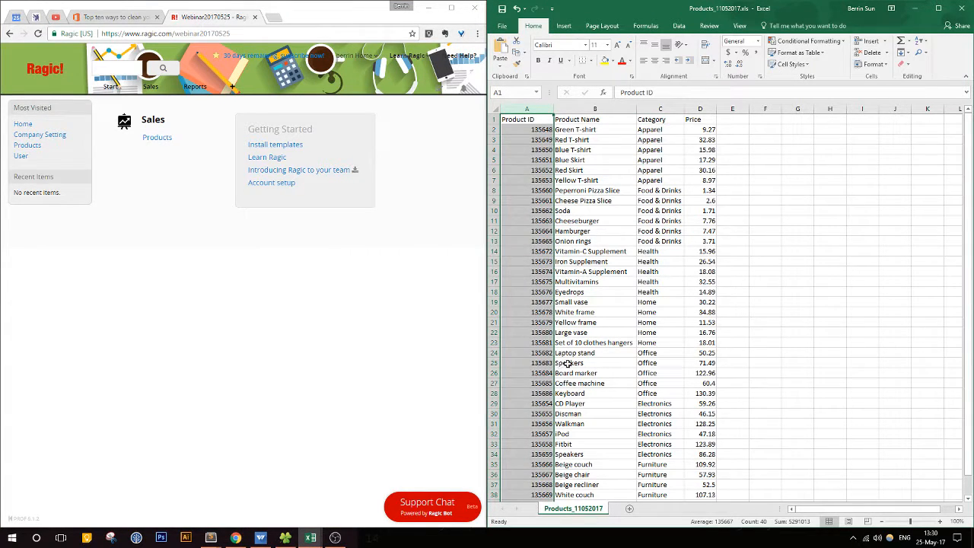
pyautogui.click(938, 8)
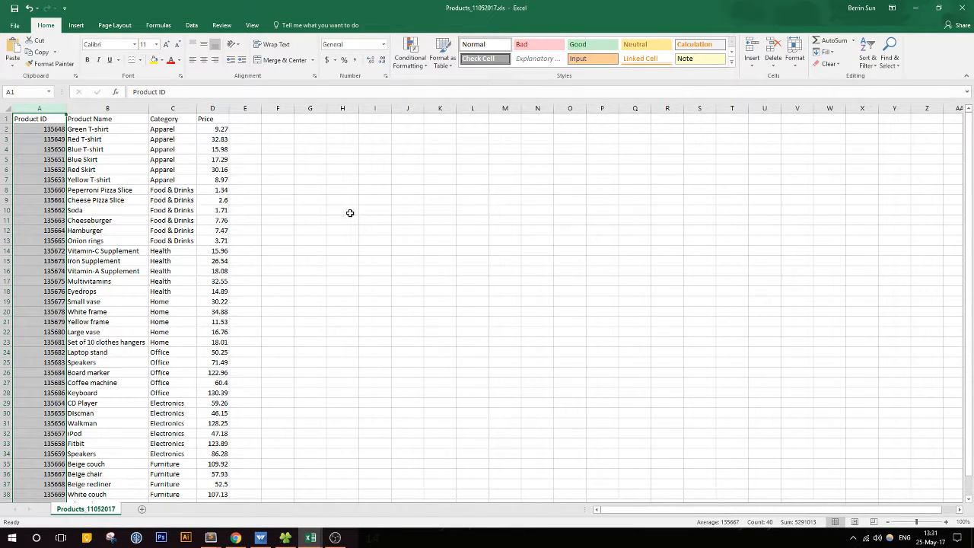
# Step: Bring up the Customers.csv workbook, maximize it, and auto-fit the Customer ID column's width
pyautogui.click(311, 537)
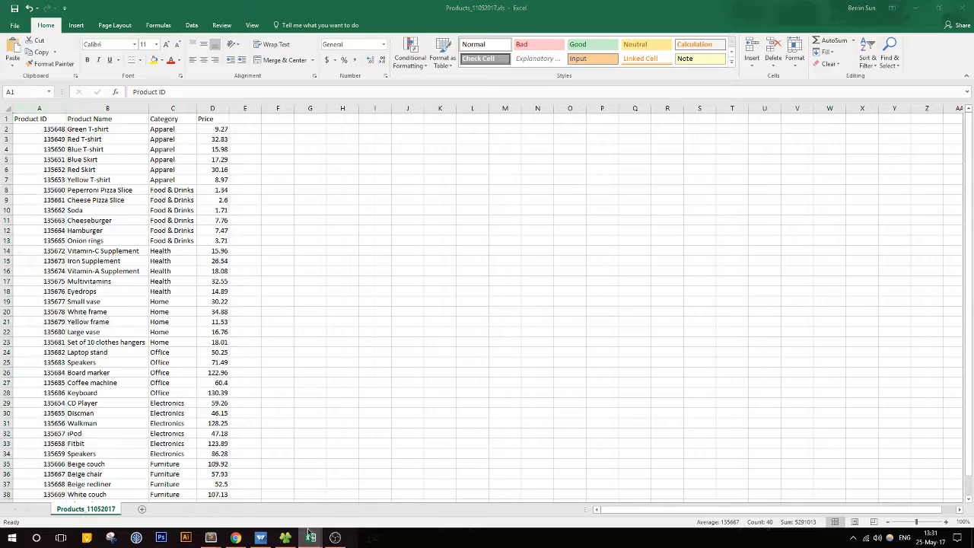
pyautogui.click(361, 504)
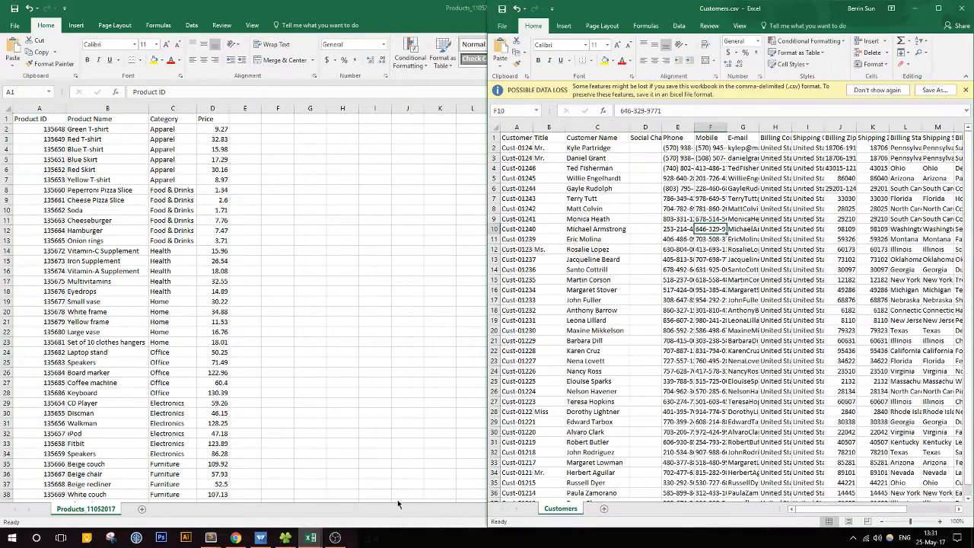
pyautogui.click(939, 8)
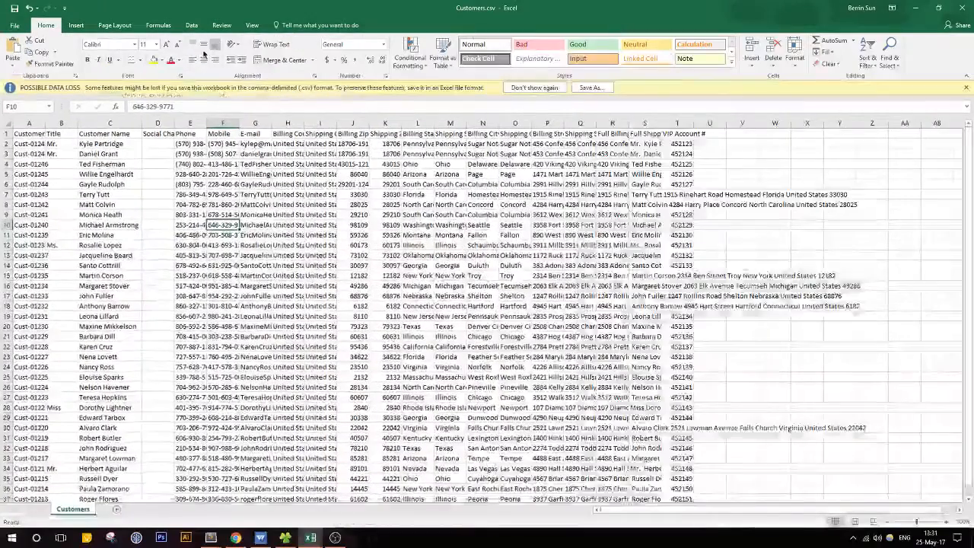
pyautogui.click(27, 123)
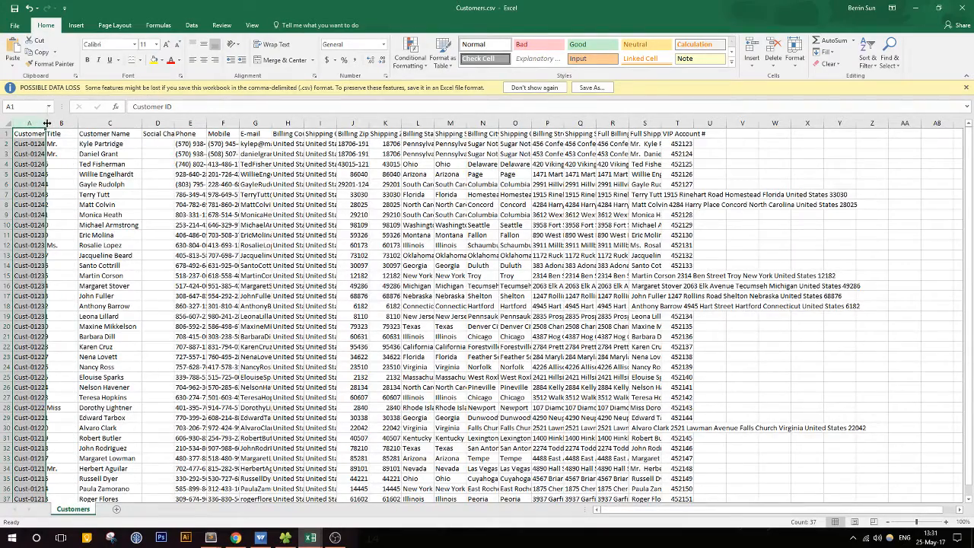
pyautogui.doubleClick(46, 123)
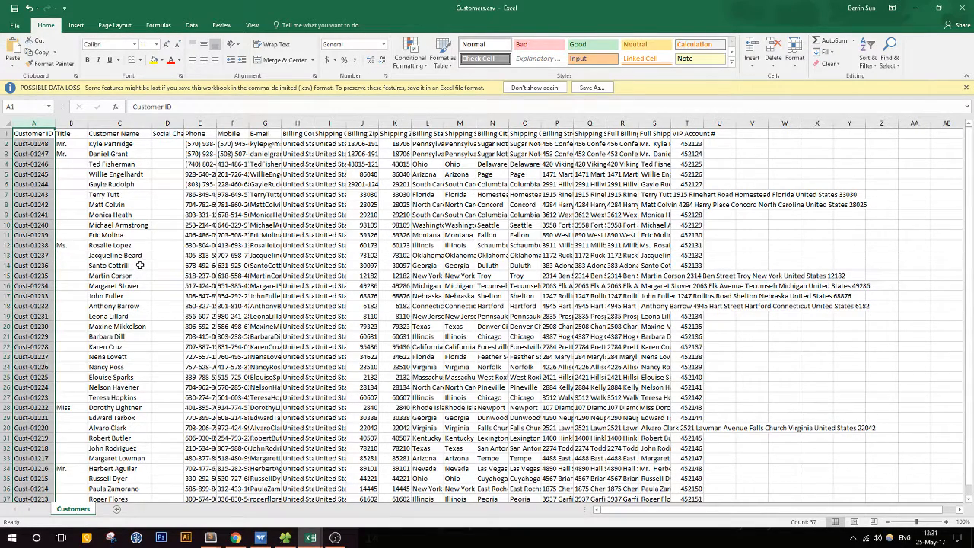
# Step: Arrange Customers.csv beside Products_11052017.xls and compare the Customer ID column with the Product ID column
pyautogui.moveTo(487, 7); pyautogui.dragTo(973, 189)
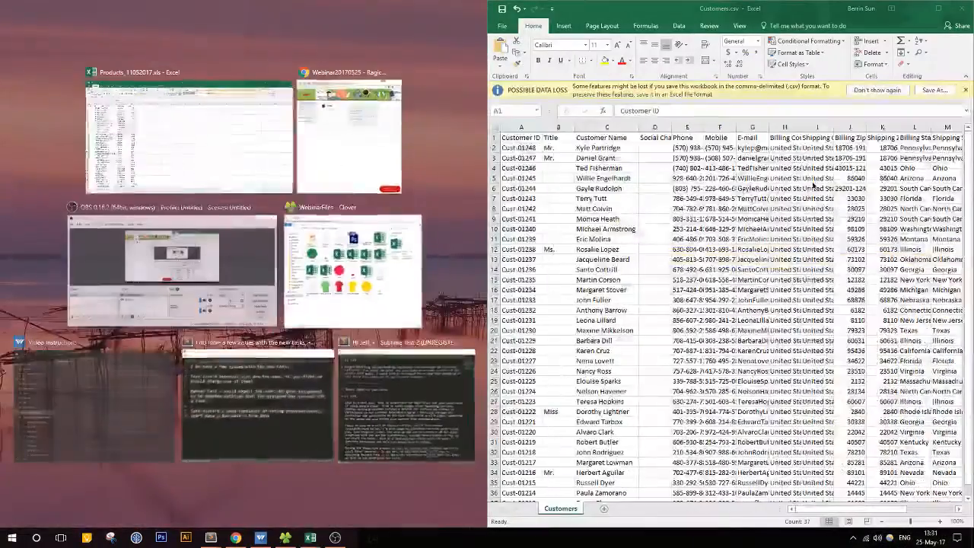
pyautogui.click(227, 127)
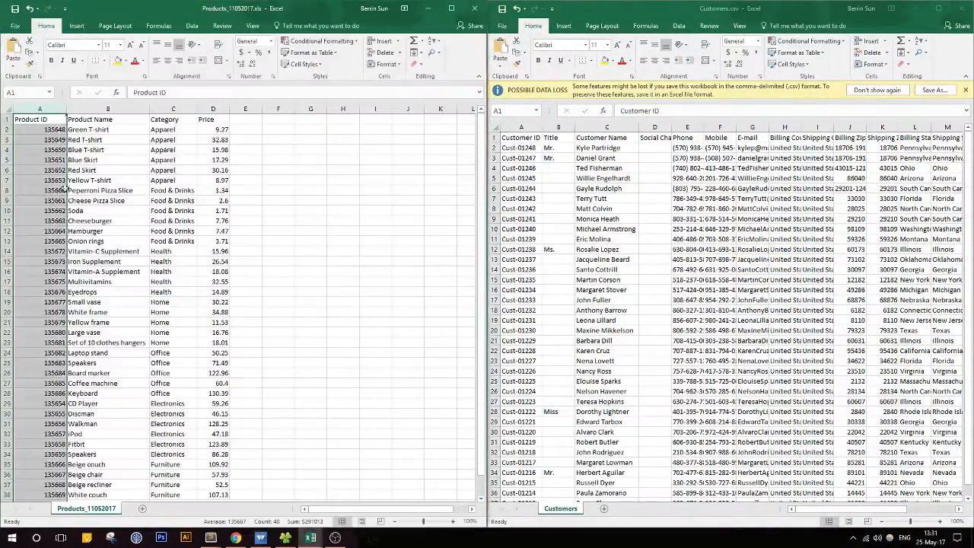
pyautogui.click(522, 127)
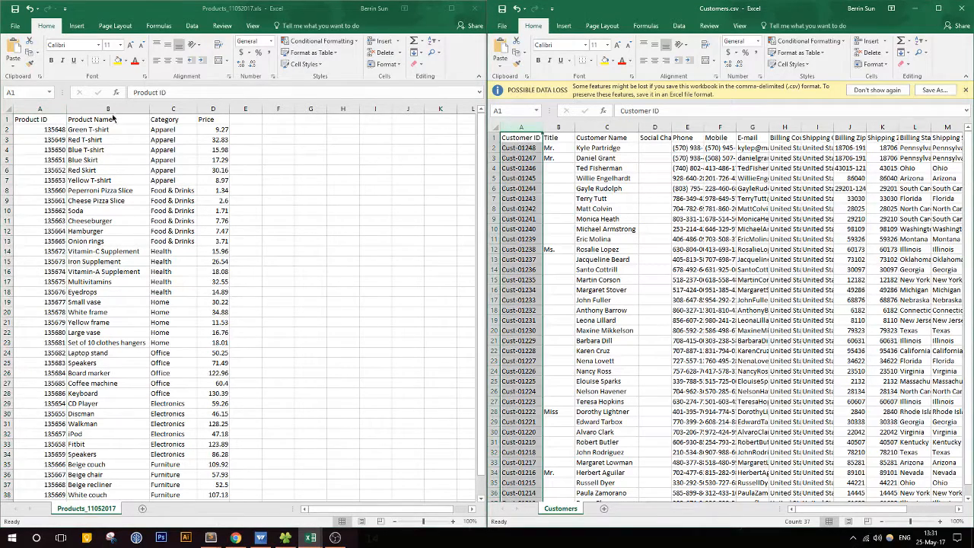
pyautogui.click(37, 110)
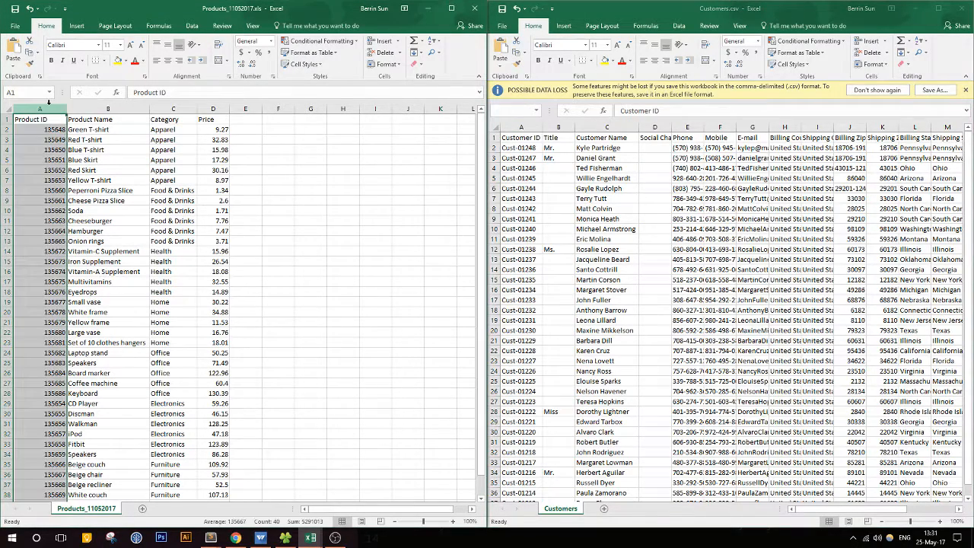
pyautogui.click(521, 127)
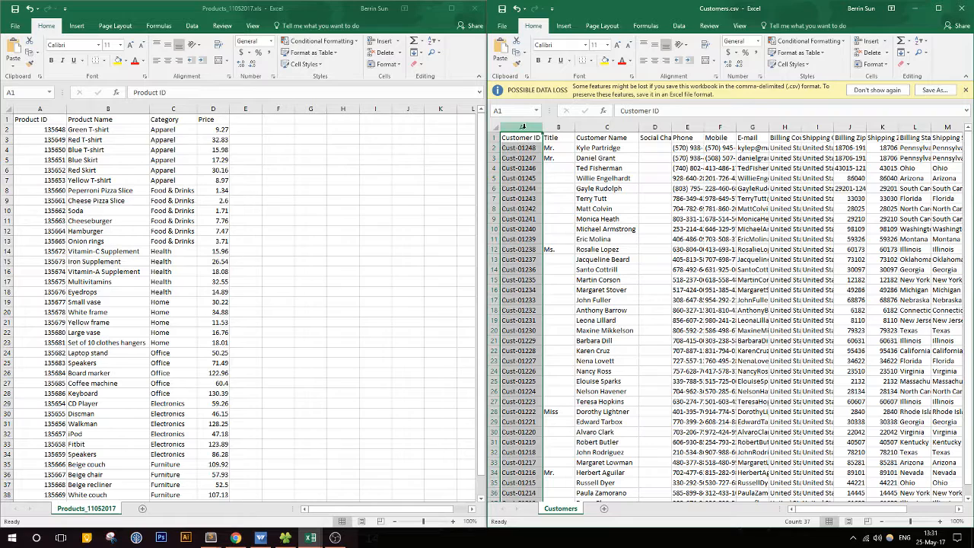
# Step: Examine the Customer Name column, row 15's name, phone and mobile cells, and the customer IDs above it in Customers.csv
pyautogui.click(612, 124)
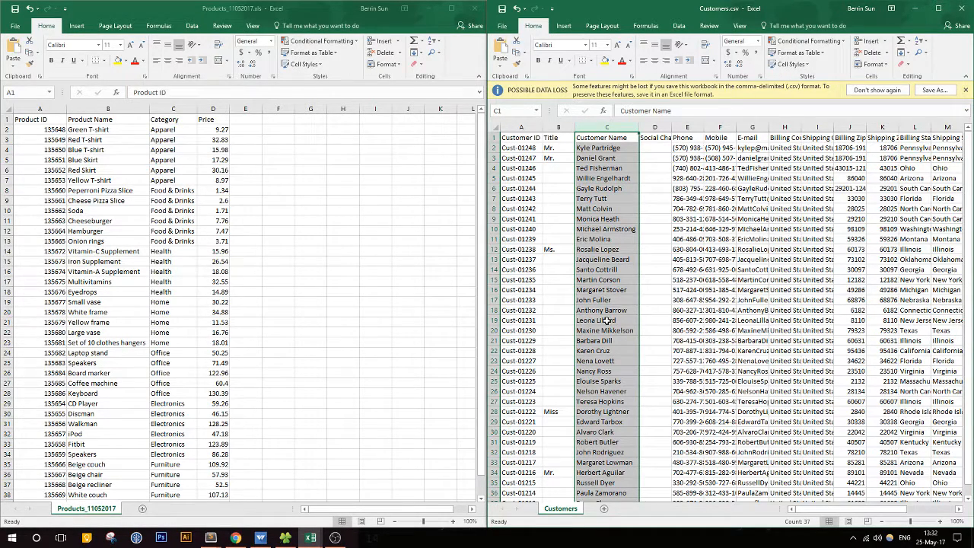
pyautogui.click(608, 281)
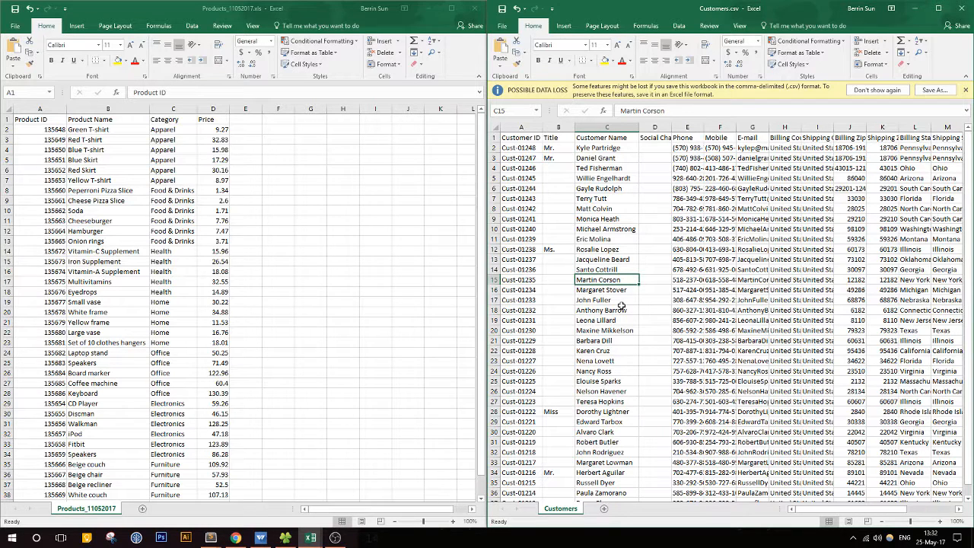
pyautogui.click(694, 281)
pyautogui.moveTo(700, 280); pyautogui.dragTo(720, 280)
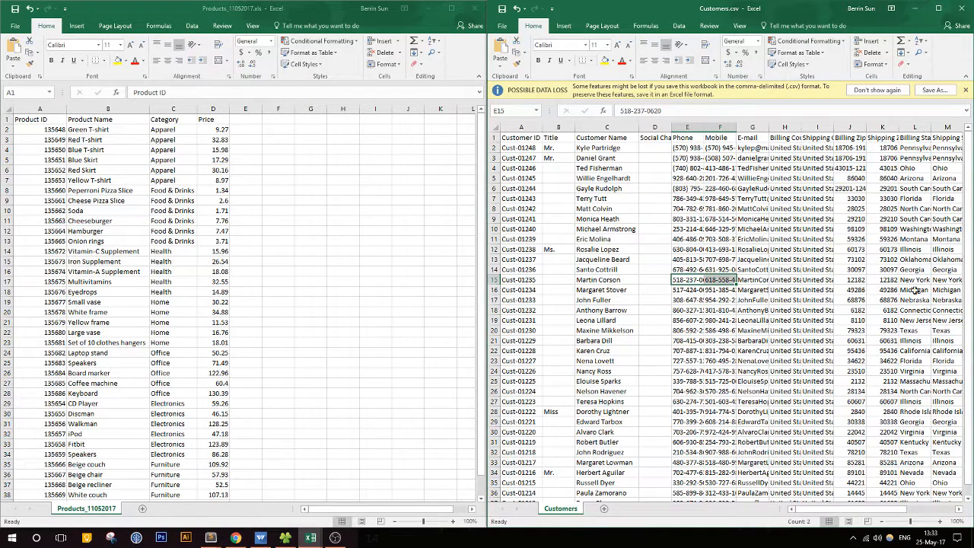
pyautogui.click(607, 282)
pyautogui.moveTo(598, 281); pyautogui.dragTo(698, 280)
pyautogui.click(698, 280)
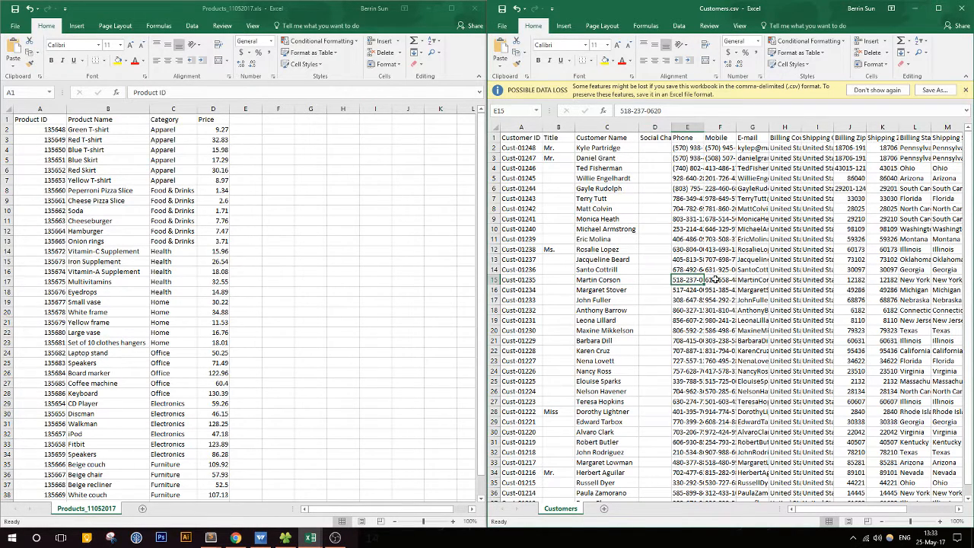
pyautogui.click(723, 280)
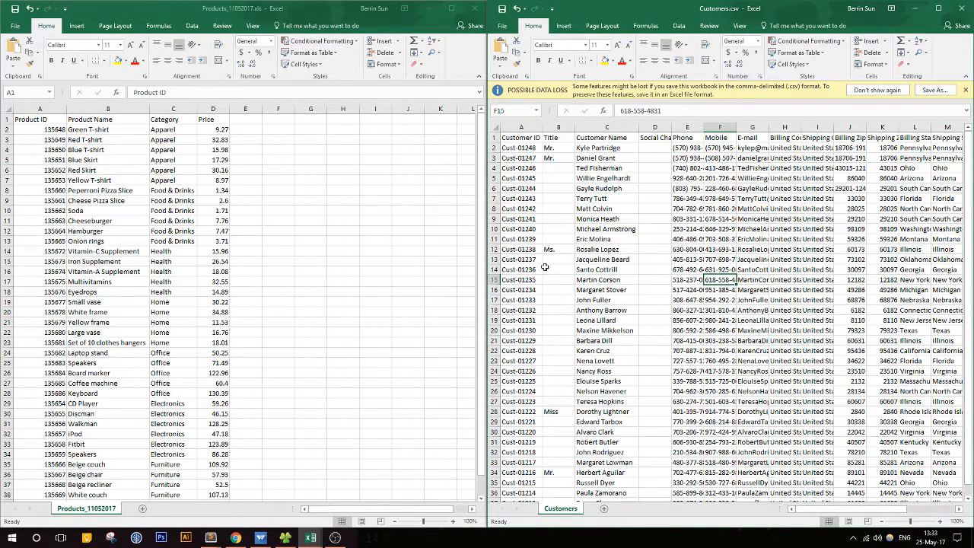
pyautogui.click(516, 270)
pyautogui.moveTo(515, 270); pyautogui.dragTo(524, 199)
pyautogui.click(612, 280)
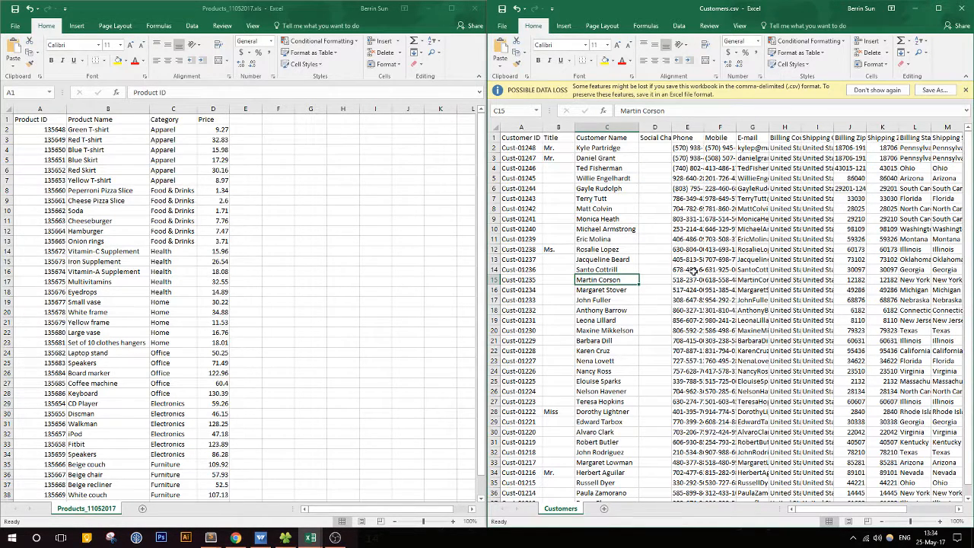
# Step: Highlight the Product ID and Customer ID columns in turn as the unique identifiers of the two workbooks
pyautogui.click(40, 109)
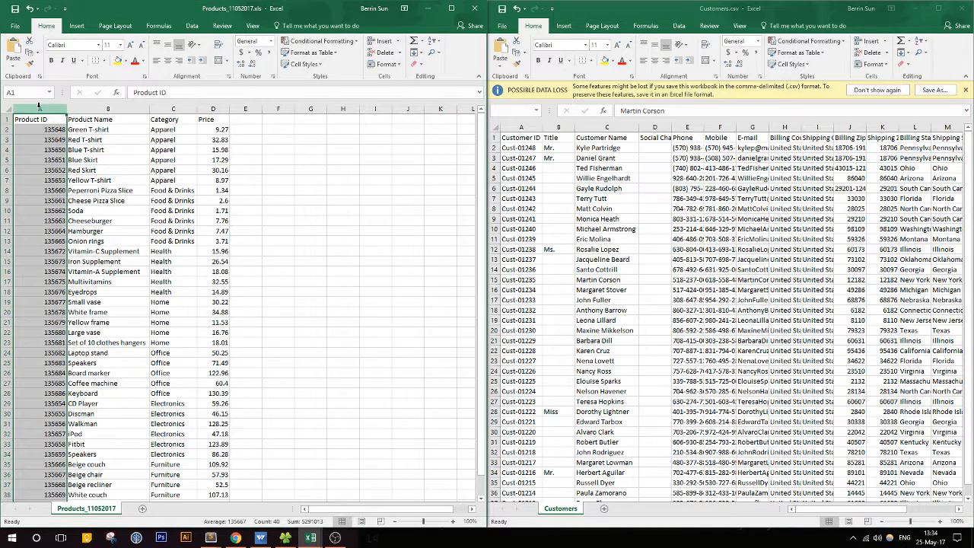
pyautogui.click(522, 127)
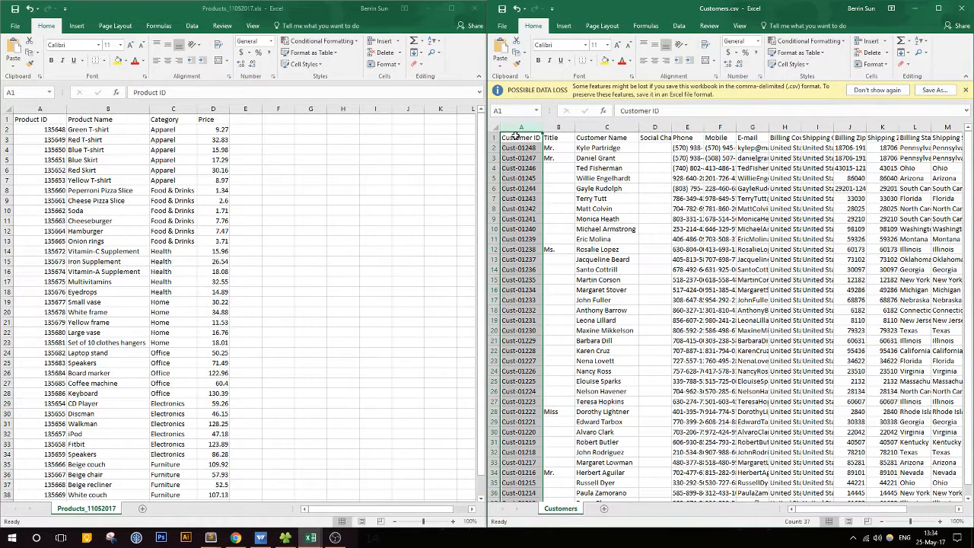
pyautogui.moveTo(315, 15); pyautogui.dragTo(2, 190)
pyautogui.hotkey('ctrl', 'space')
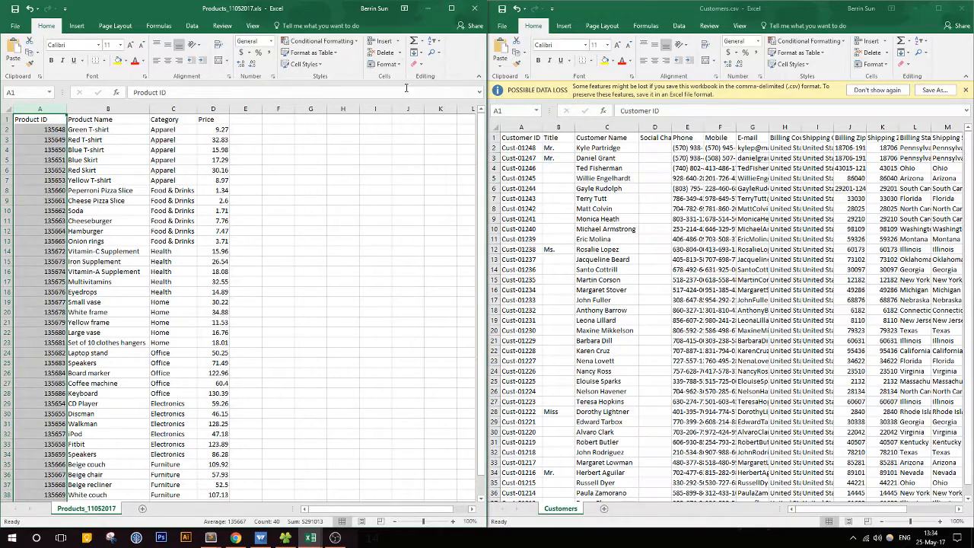
# Step: Undock the Products_11052017.xls window and minimize it so the Ragic page sits beside Customers.csv
pyautogui.moveTo(381, 12); pyautogui.dragTo(740, 225)
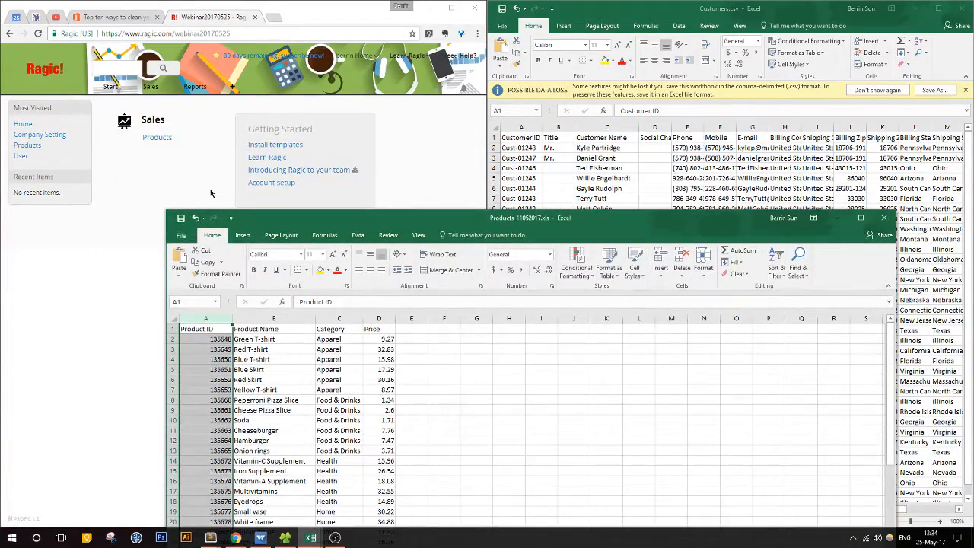
pyautogui.moveTo(370, 219); pyautogui.dragTo(661, 307)
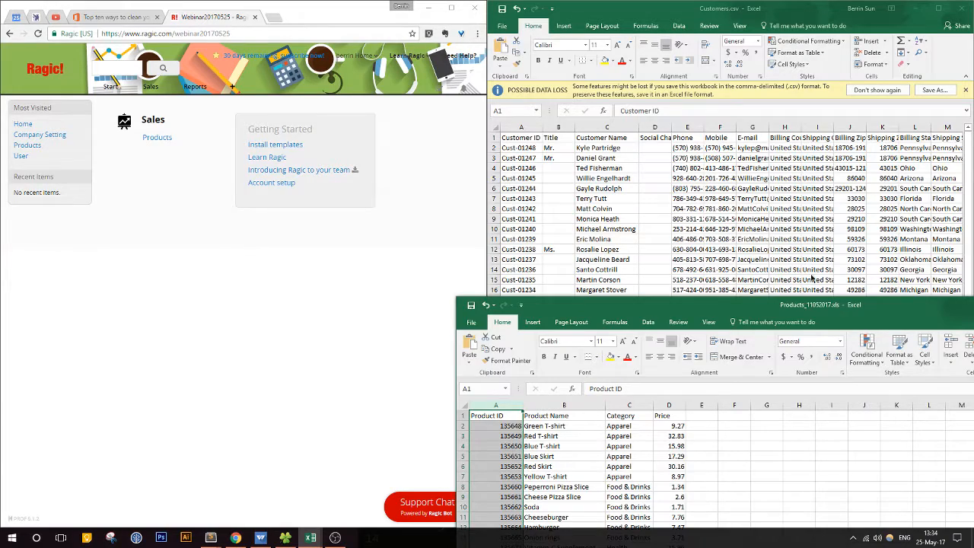
pyautogui.moveTo(798, 306); pyautogui.dragTo(459, 245)
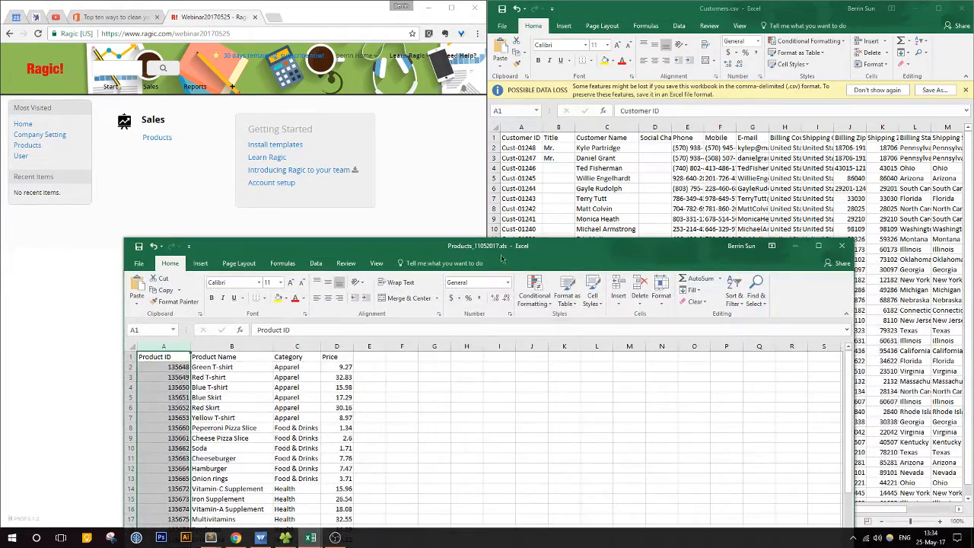
pyautogui.click(798, 246)
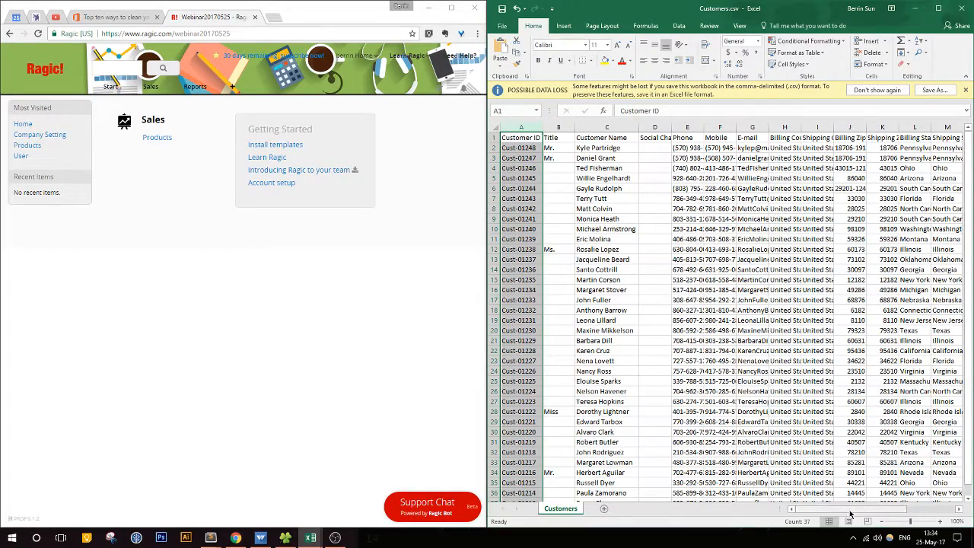
# Step: Auto-fit the width of the Billing State/Province column in the customer sheet
pyautogui.moveTo(854, 512); pyautogui.dragTo(904, 507)
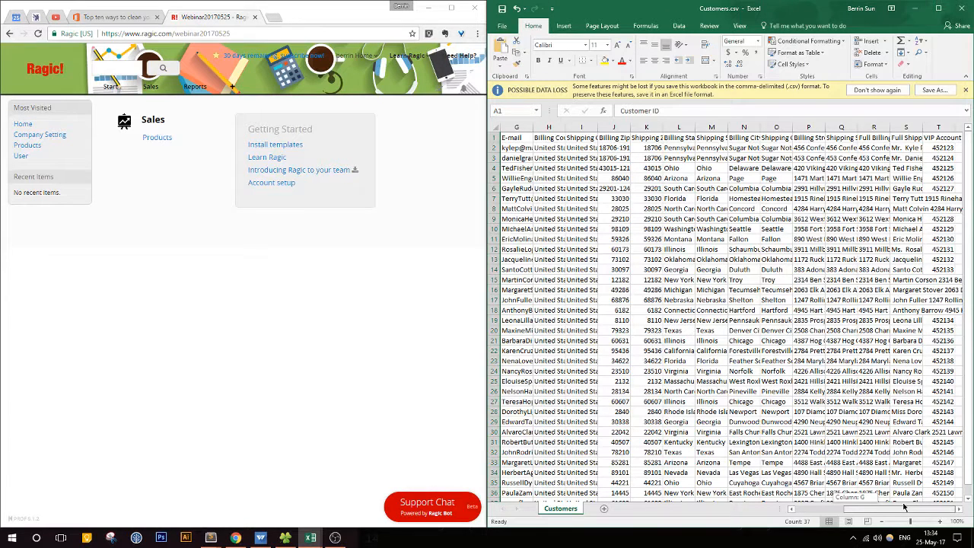
pyautogui.click(668, 146)
pyautogui.doubleClick(696, 128)
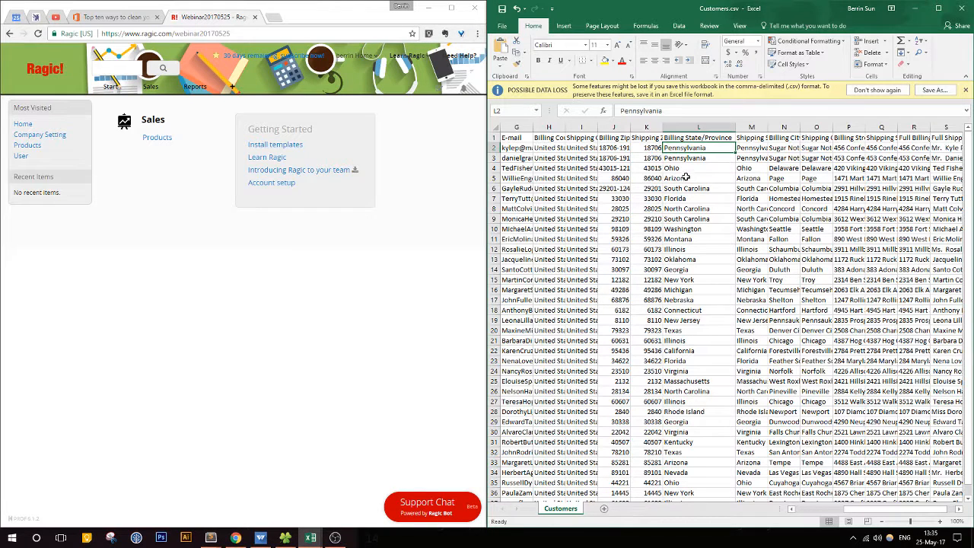
# Step: Change the Billing State/Province entry in cell L10 to lowercase "washington"
pyautogui.click(692, 226)
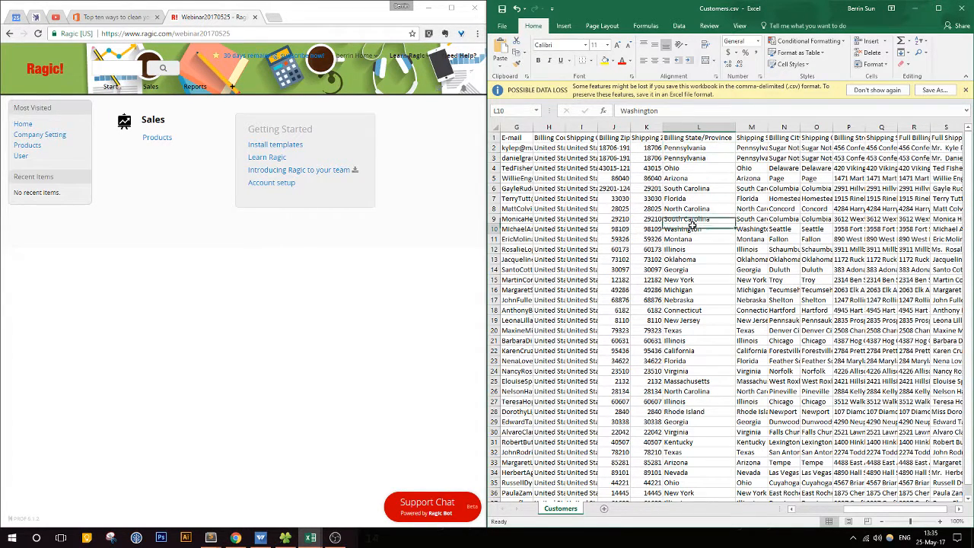
pyautogui.click(623, 110)
pyautogui.press('Delete')
pyautogui.write('w')
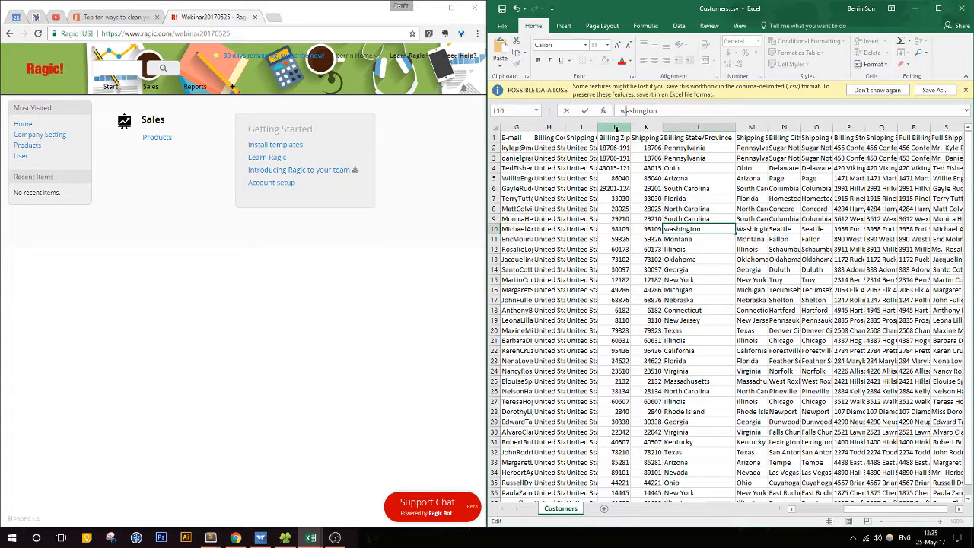
pyautogui.click(697, 239)
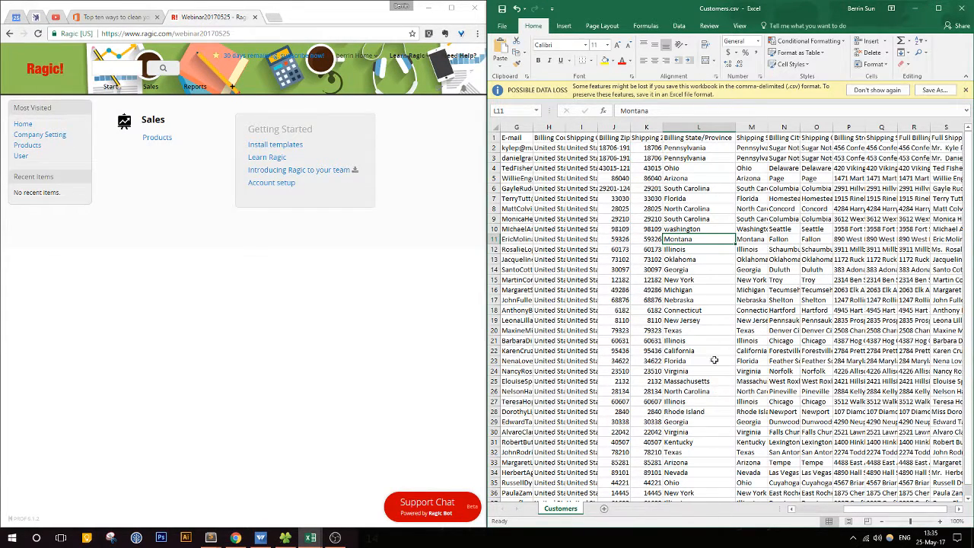
# Step: Review the edited cell L10 against the other customer columns, and highlight the whole Billing State/Province column
pyautogui.click(682, 233)
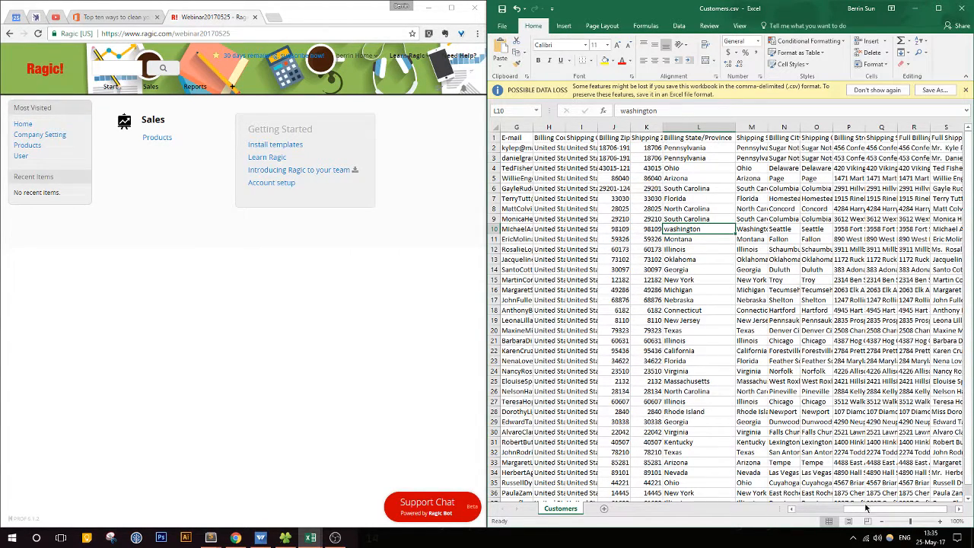
pyautogui.moveTo(866, 508); pyautogui.dragTo(784, 516)
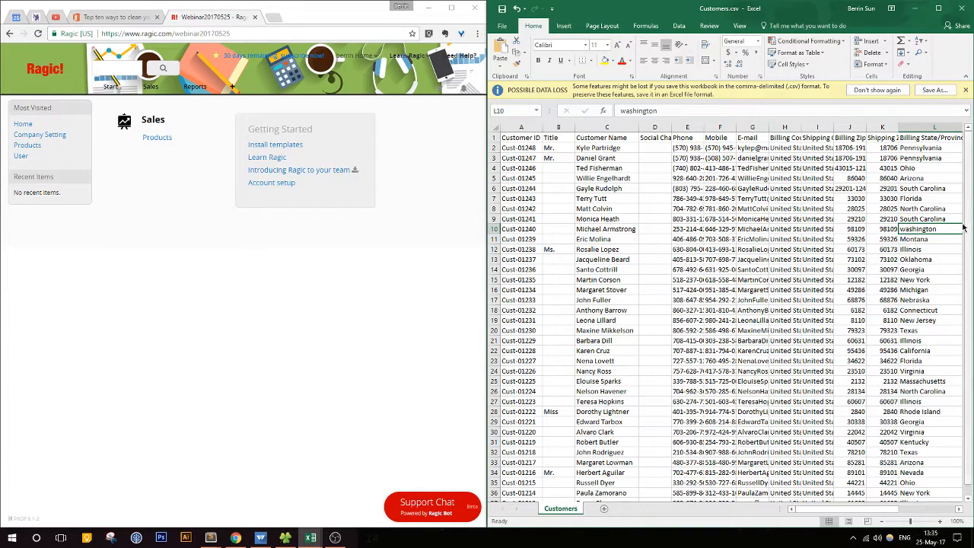
pyautogui.moveTo(804, 513); pyautogui.dragTo(887, 511)
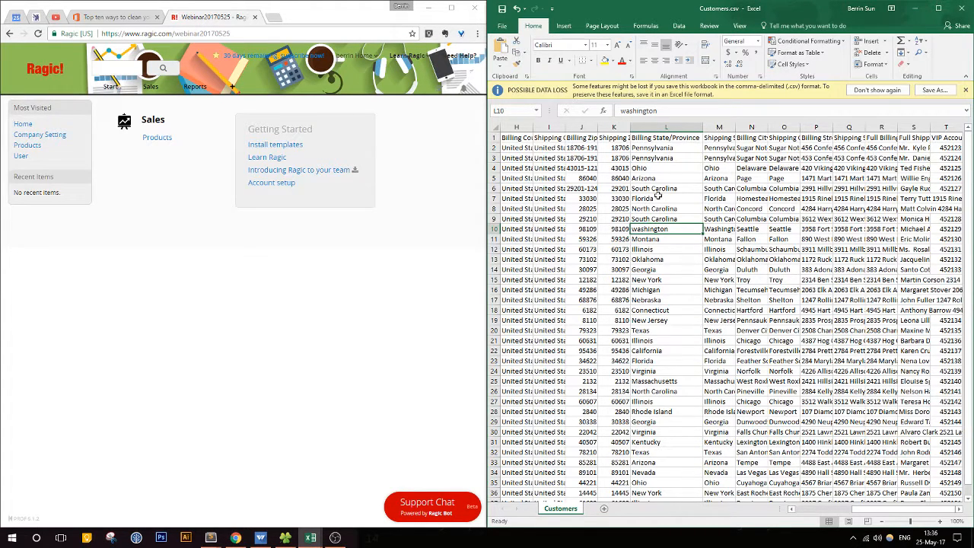
pyautogui.click(648, 158)
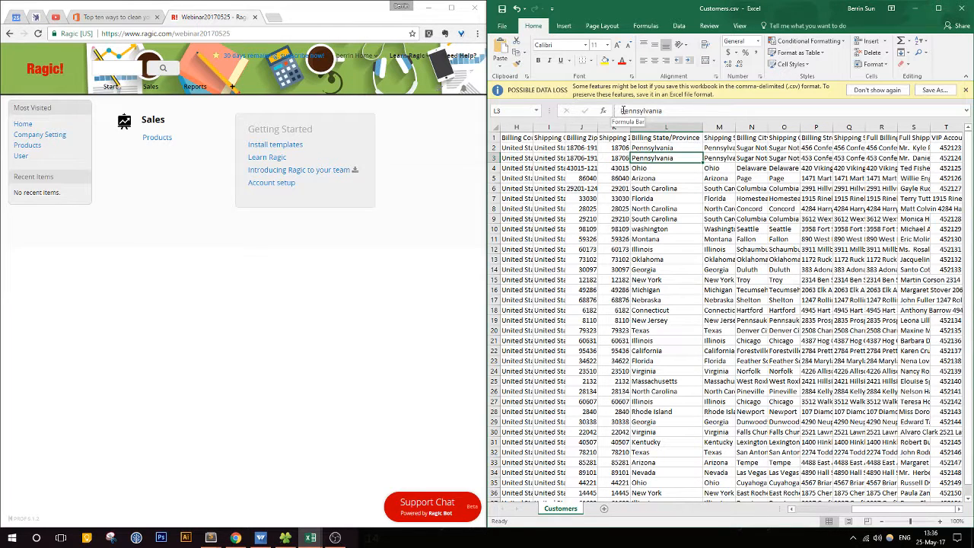
pyautogui.click(679, 127)
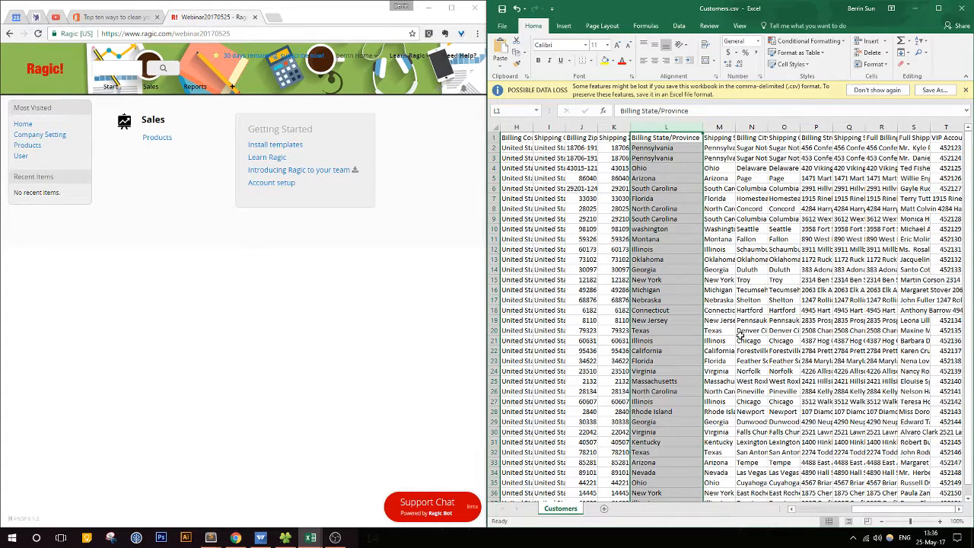
# Step: Try to save the customer sheet as Products_11052017.xls in the Microsoft Excel 5.0/95 Workbook format
pyautogui.click(641, 229)
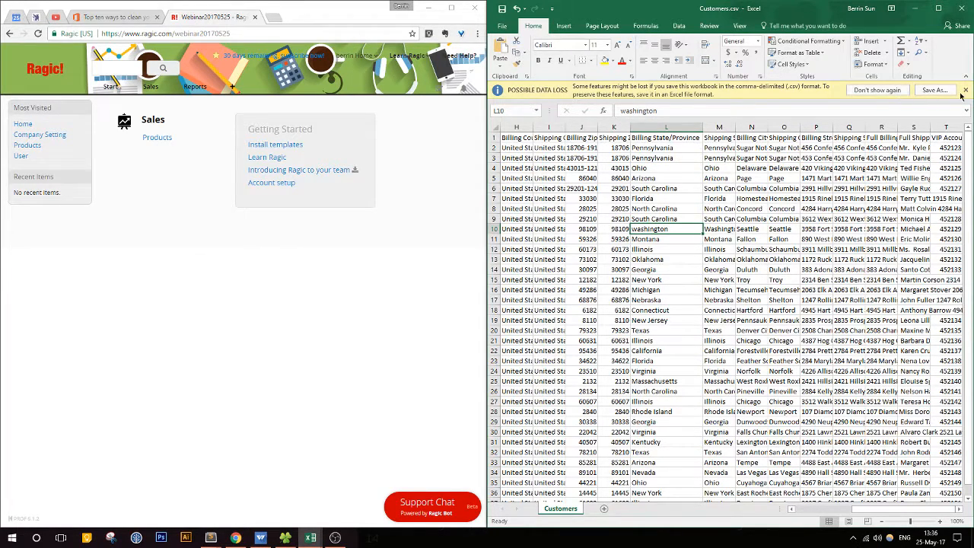
pyautogui.click(935, 90)
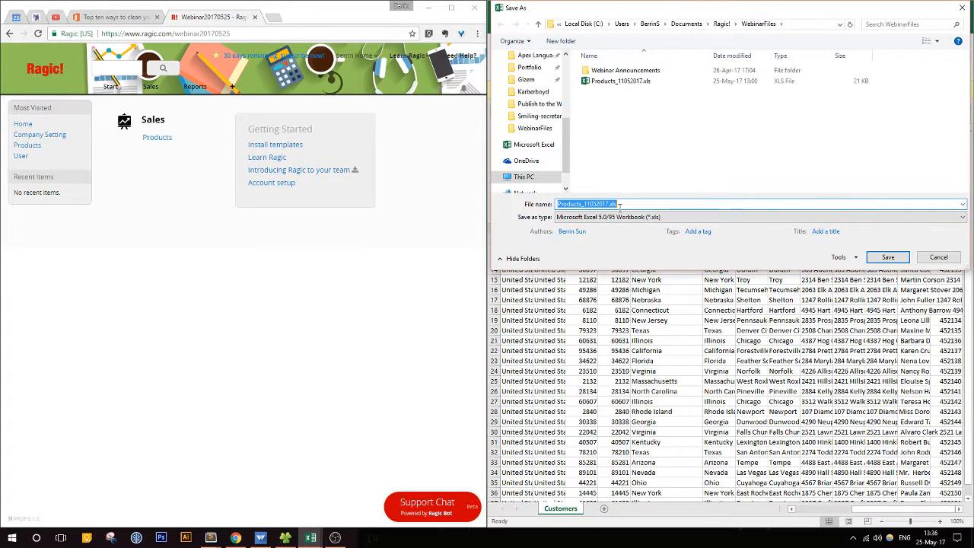
pyautogui.click(887, 257)
pyautogui.click(523, 268)
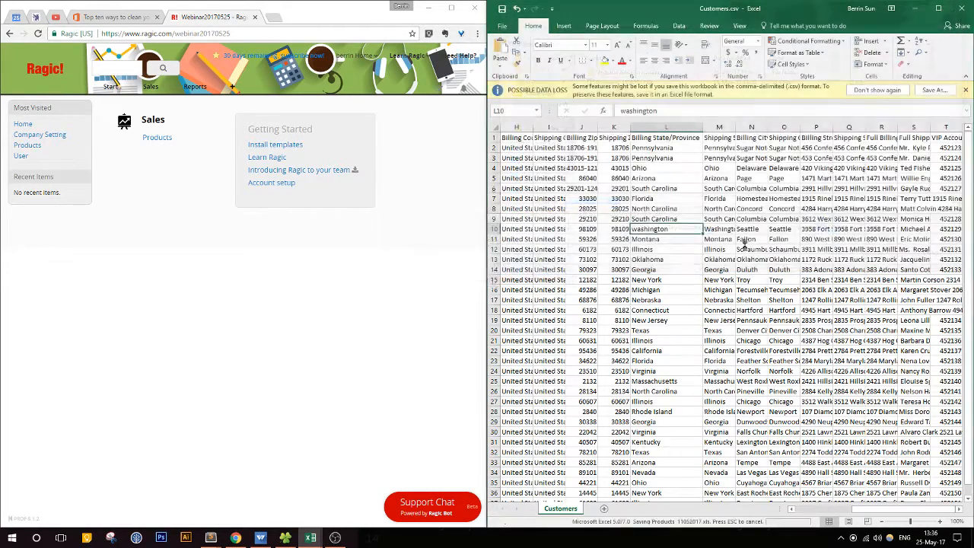
# Step: Correct the Billing State/Province entry in cell L10 to "Washington" with a capital W
pyautogui.doubleClick(638, 211)
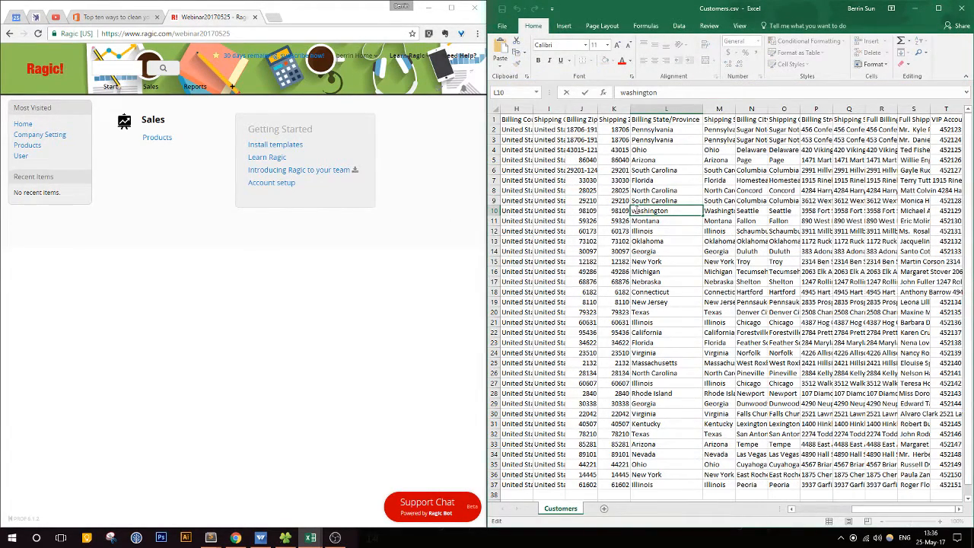
pyautogui.moveTo(638, 210); pyautogui.dragTo(632, 211)
pyautogui.write('W')
# Step: Change the first letter of the Billing State/Province entry in cell L2 to lowercase, giving "pennsylvania", and compare it with cell L3
pyautogui.click(650, 134)
pyautogui.moveTo(626, 92); pyautogui.dragTo(620, 92)
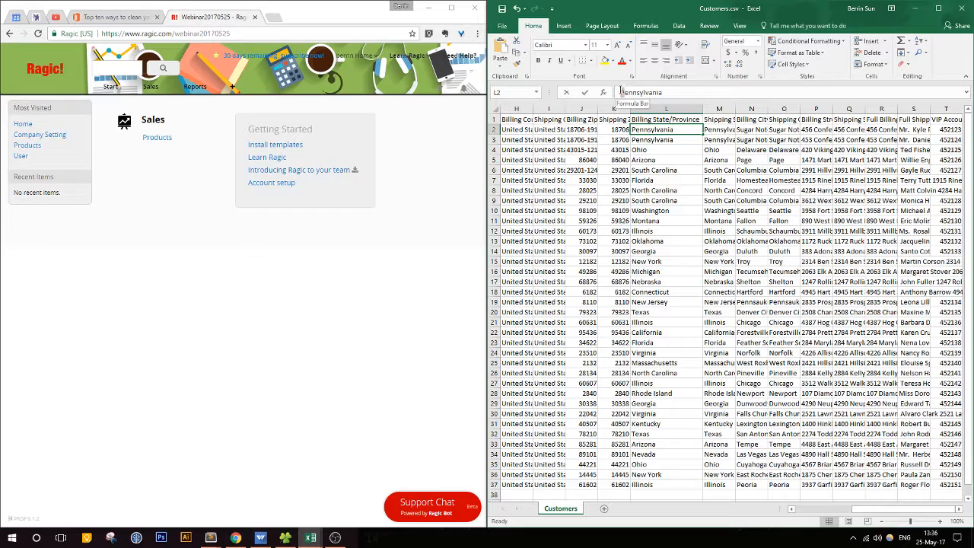
pyautogui.write('p')
pyautogui.click(662, 150)
pyautogui.click(664, 140)
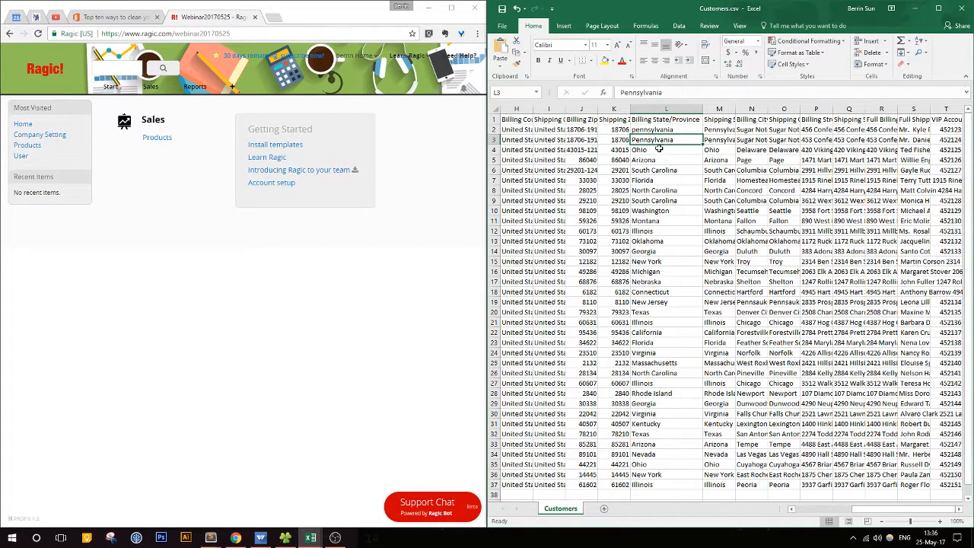
pyautogui.click(660, 131)
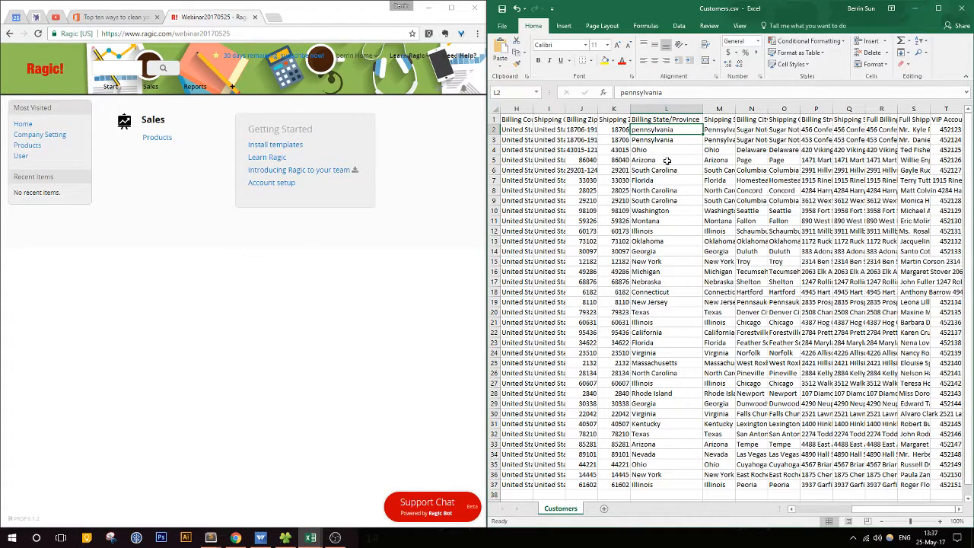
# Step: Restore the capital letter in cell L2 so the entry reads "Pennsylvania"
pyautogui.doubleClick(633, 129)
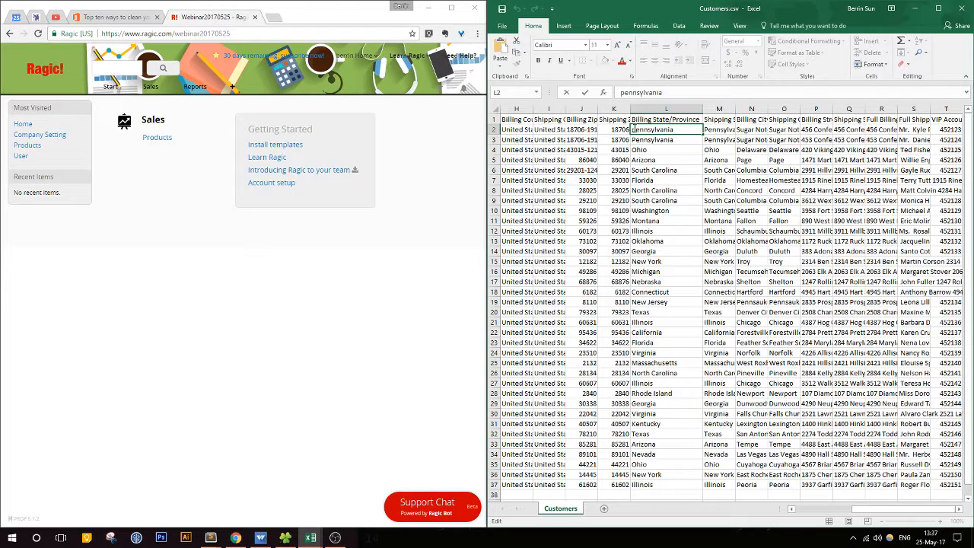
pyautogui.press('Delete')
pyautogui.write('P')
pyautogui.click(659, 200)
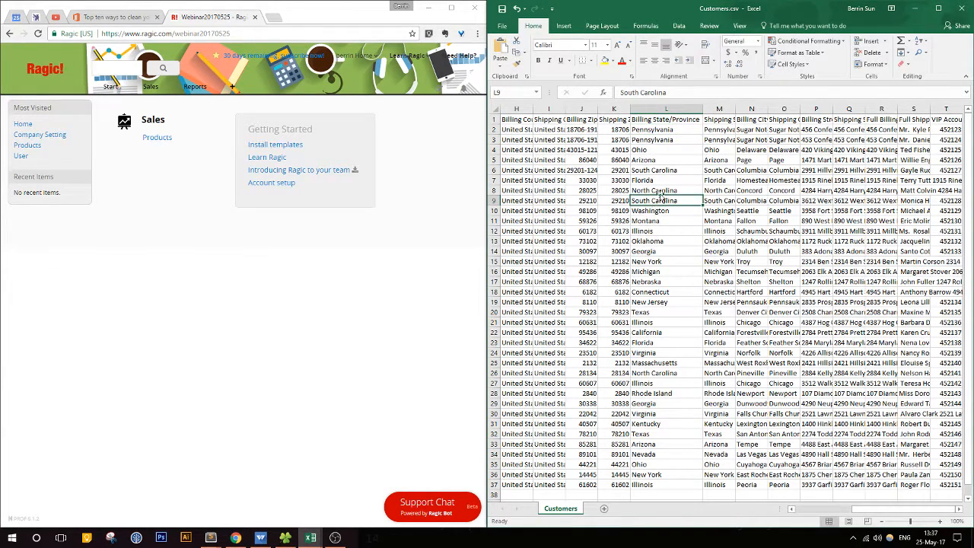
pyautogui.click(670, 132)
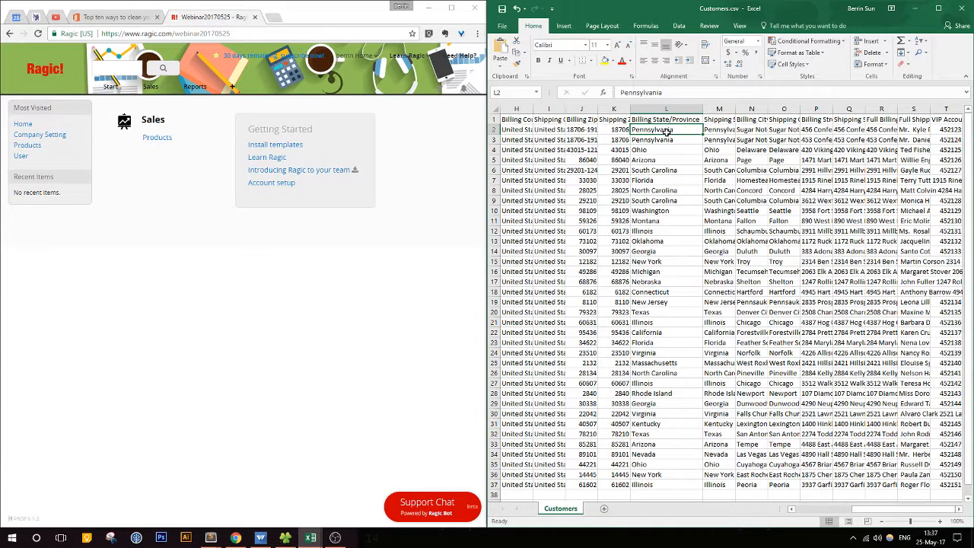
# Step: Copy the web address of the "Top ten ways to clean your data" article and post it in the YouTube live chat
pyautogui.click(133, 17)
pyautogui.click(163, 33)
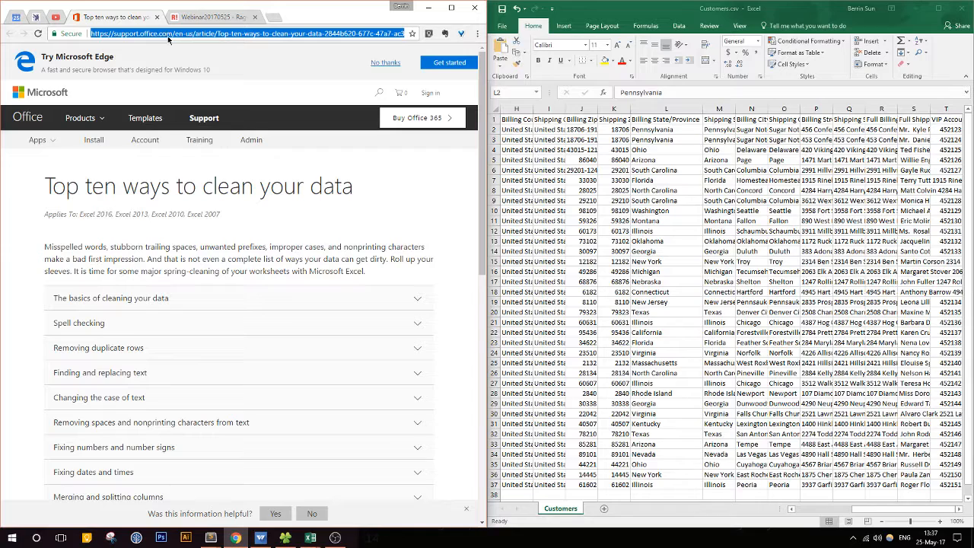
pyautogui.click(204, 18)
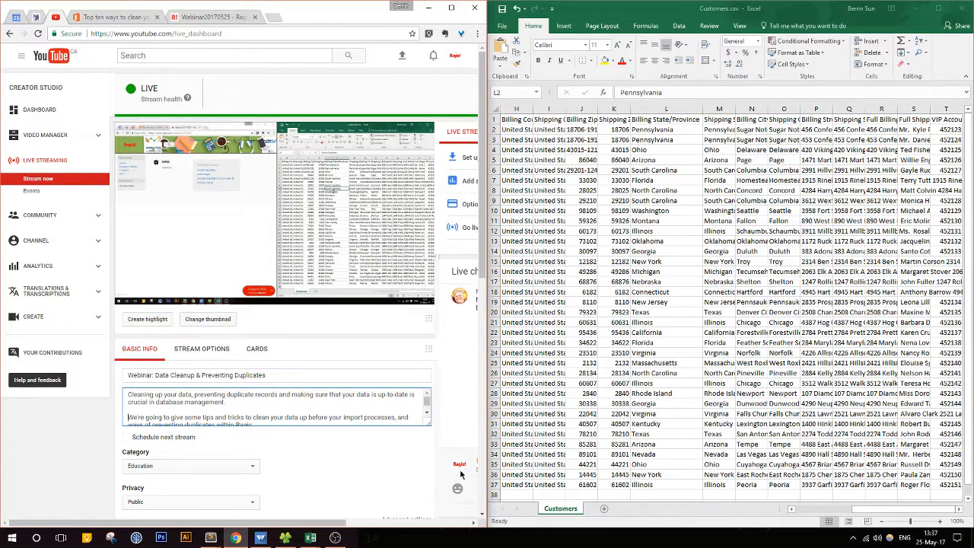
pyautogui.moveTo(485, 485); pyautogui.dragTo(536, 486)
pyautogui.click(493, 470)
pyautogui.hotkey('ctrl', 'v')
pyautogui.press('Return')
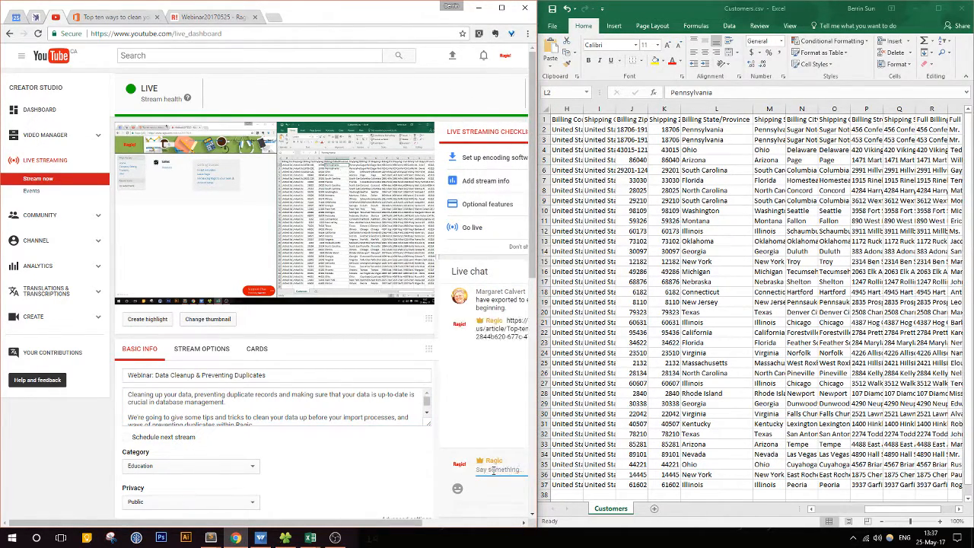
# Step: Return to the Ragic page and narrow the browser window to give the customer sheet more width
pyautogui.click(202, 16)
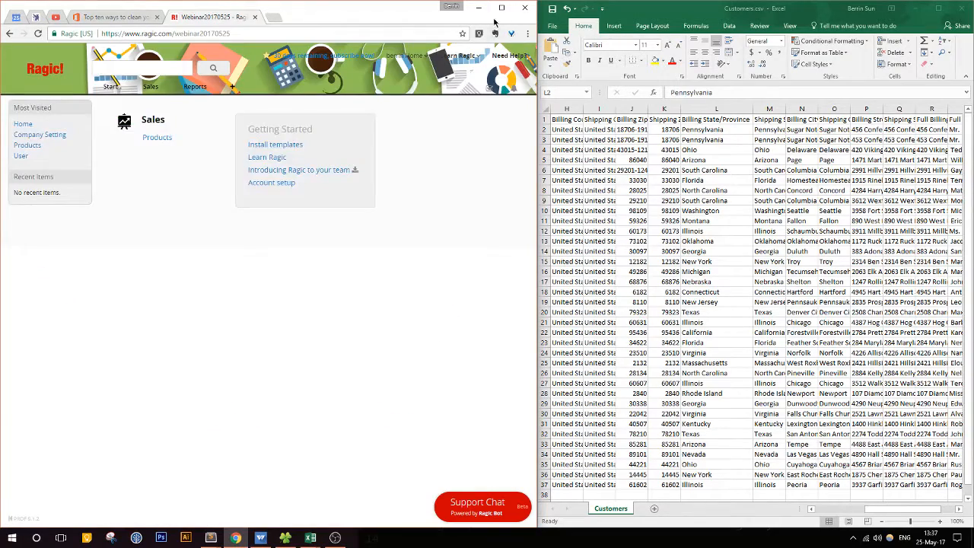
pyautogui.moveTo(537, 38); pyautogui.dragTo(447, 38)
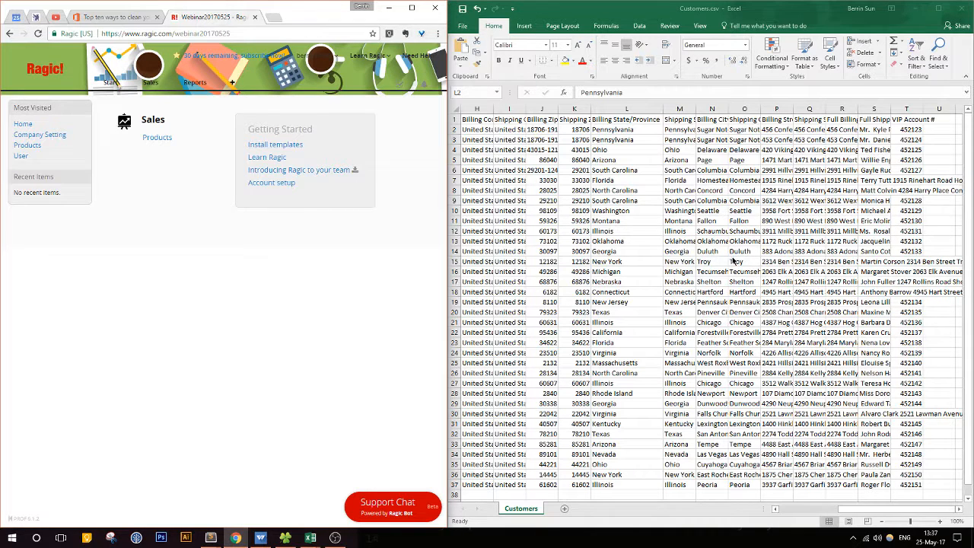
# Step: Check the end of the text in cell M2 for a trailing space, and auto-fit the Shipping State/Province column
pyautogui.click(680, 130)
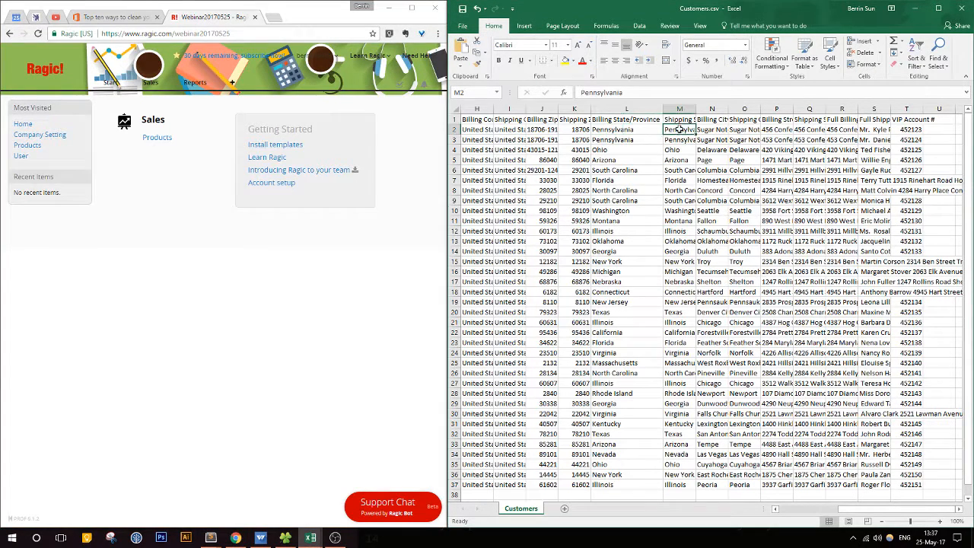
pyautogui.moveTo(696, 111); pyautogui.dragTo(710, 111)
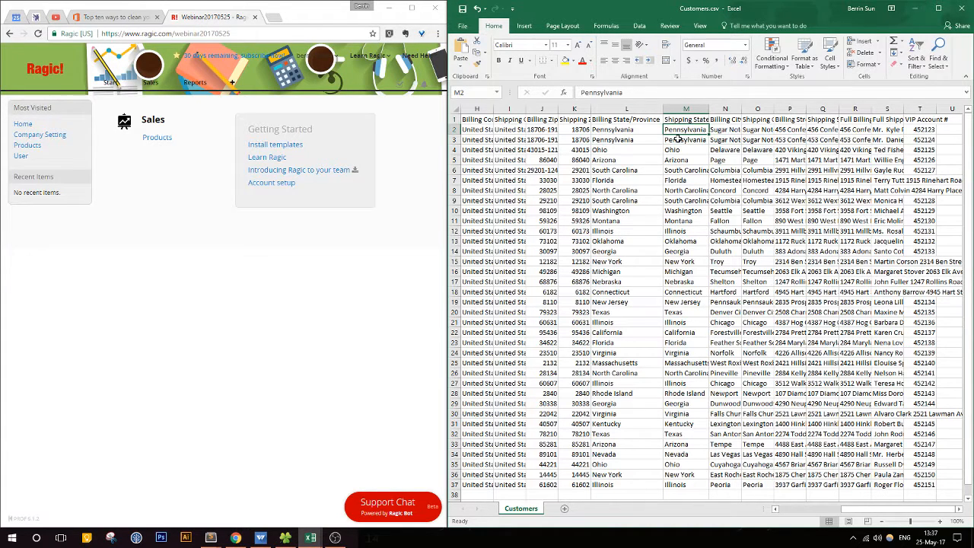
pyautogui.click(643, 92)
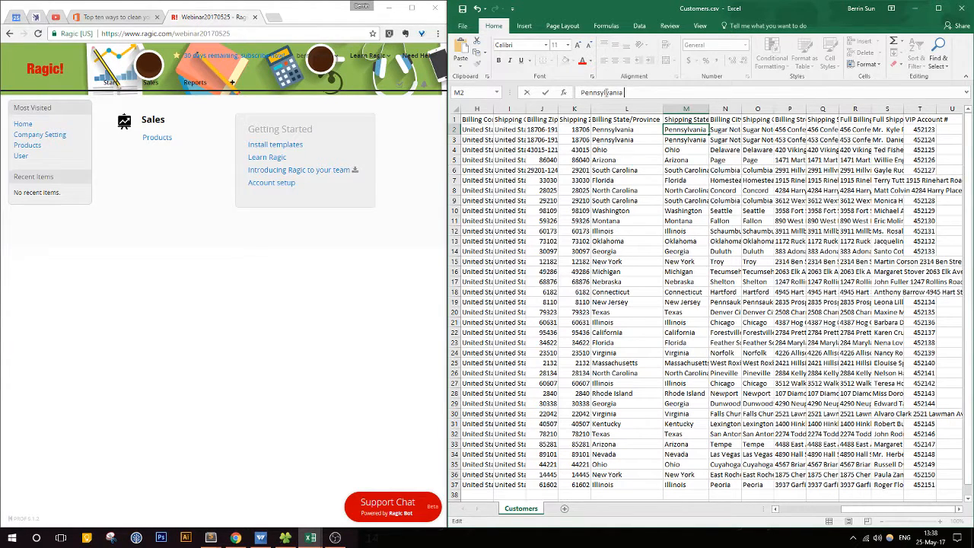
pyautogui.click(685, 151)
pyautogui.doubleClick(708, 109)
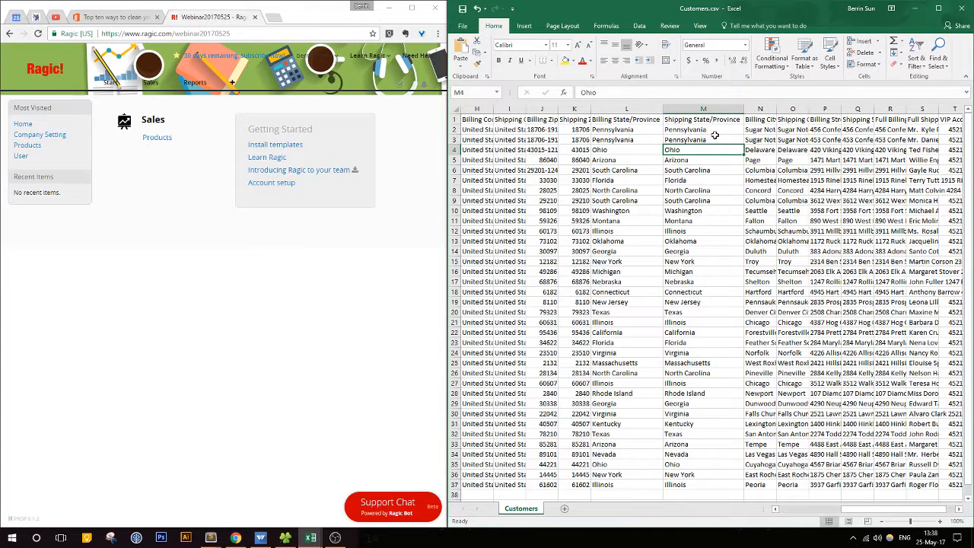
# Step: Enlarge the sheet to 120% and compare the Pennsylvania entries in cells M2 and M3 for hidden spaces
pyautogui.click(714, 140)
pyautogui.click(716, 130)
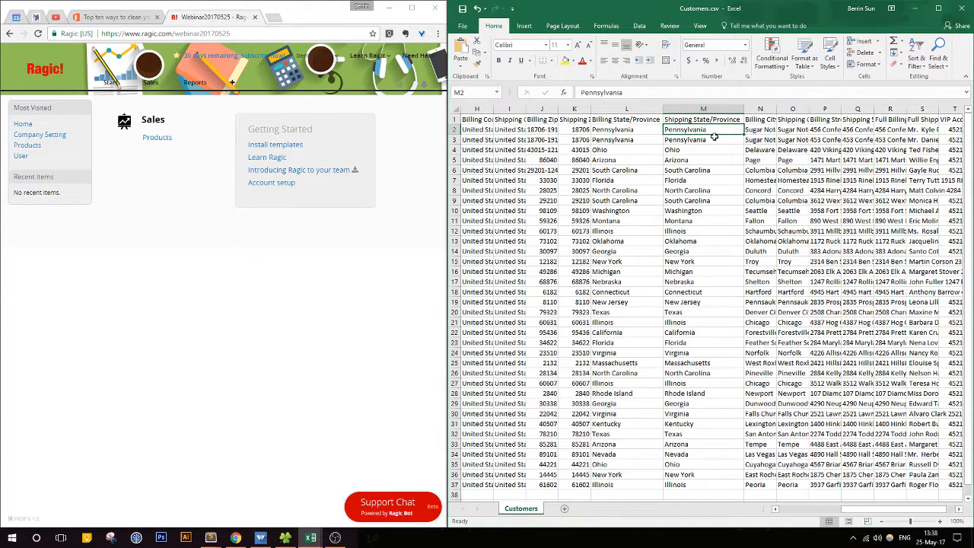
pyautogui.click(940, 521)
pyautogui.click(940, 521)
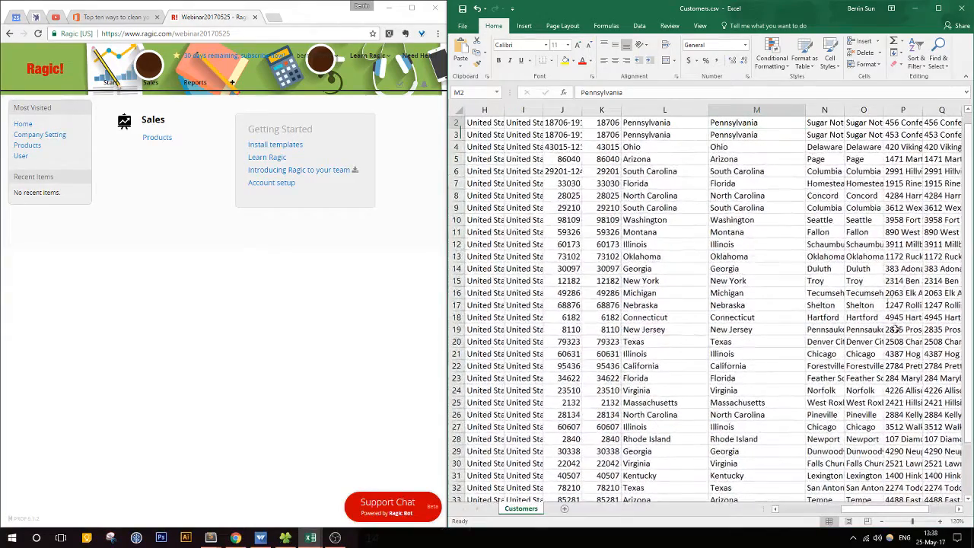
pyautogui.click(765, 124)
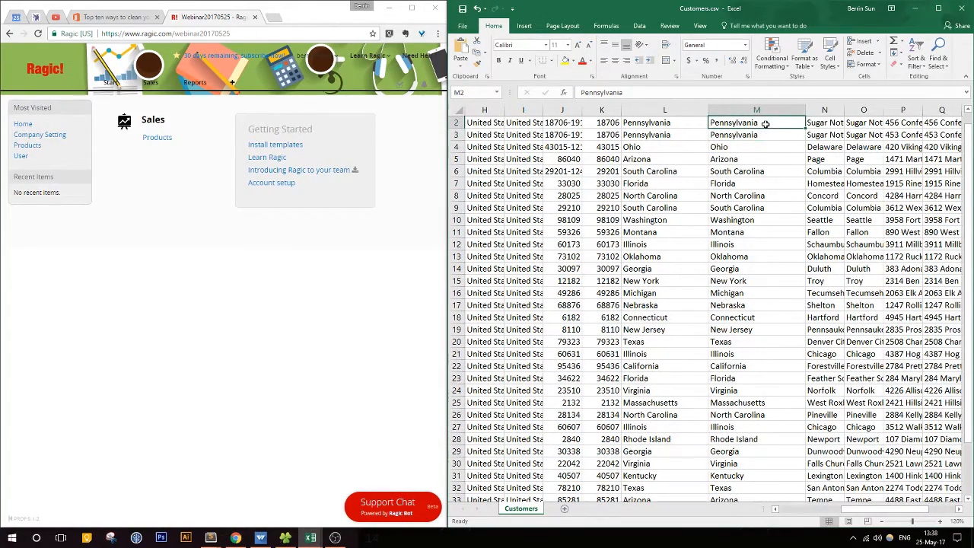
pyautogui.click(759, 135)
pyautogui.click(756, 123)
pyautogui.doubleClick(759, 124)
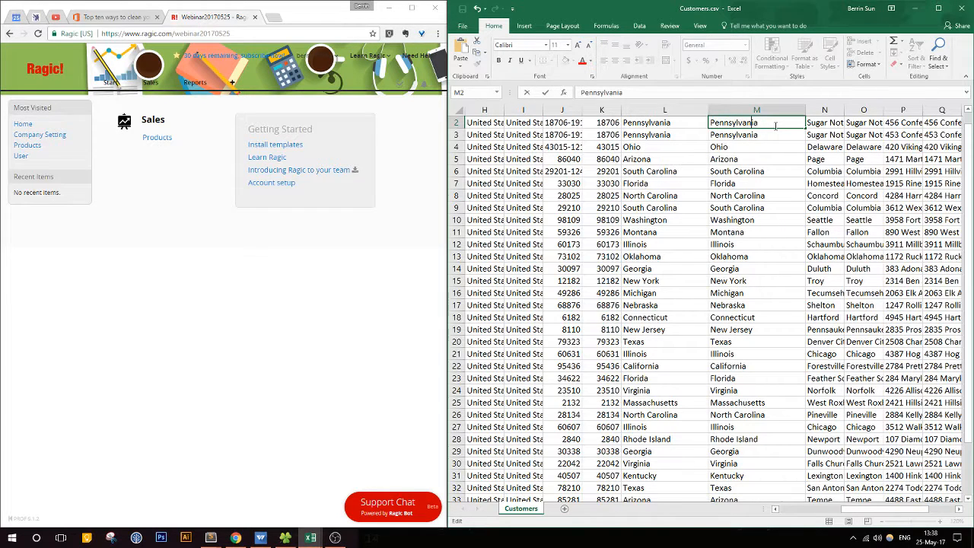
pyautogui.click(737, 172)
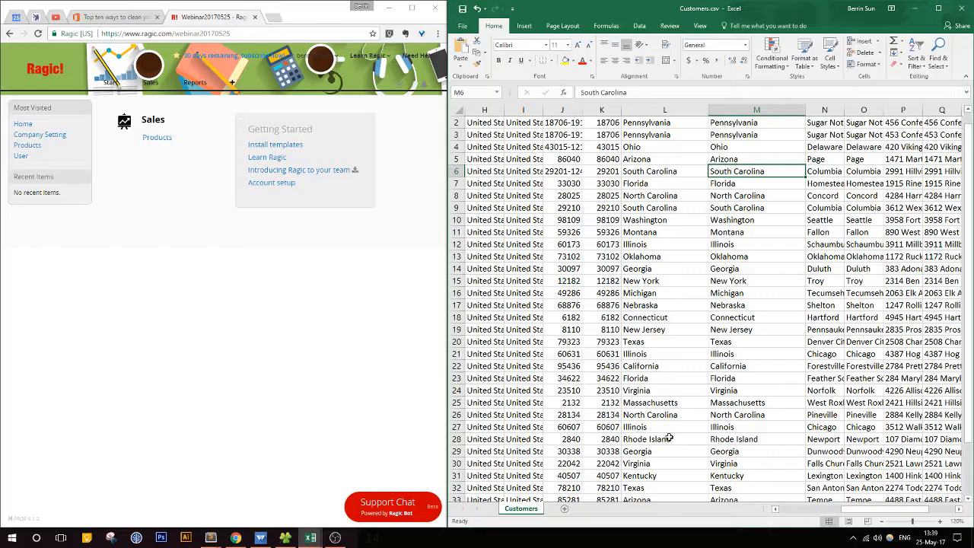
# Step: Look across the customer sheet from the customer ID column to the address columns, and maximize the Customers.csv window
pyautogui.moveTo(887, 510); pyautogui.dragTo(736, 513)
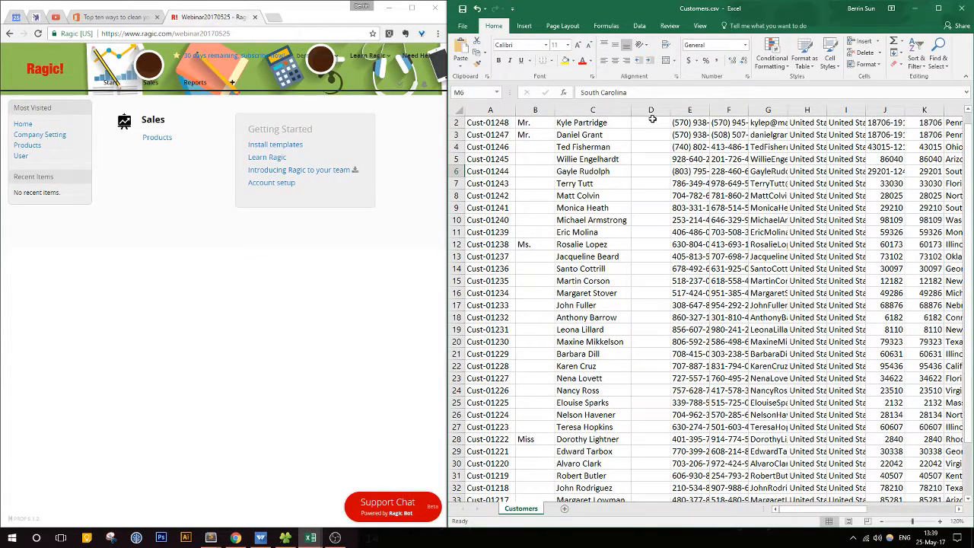
pyautogui.moveTo(807, 511); pyautogui.dragTo(870, 512)
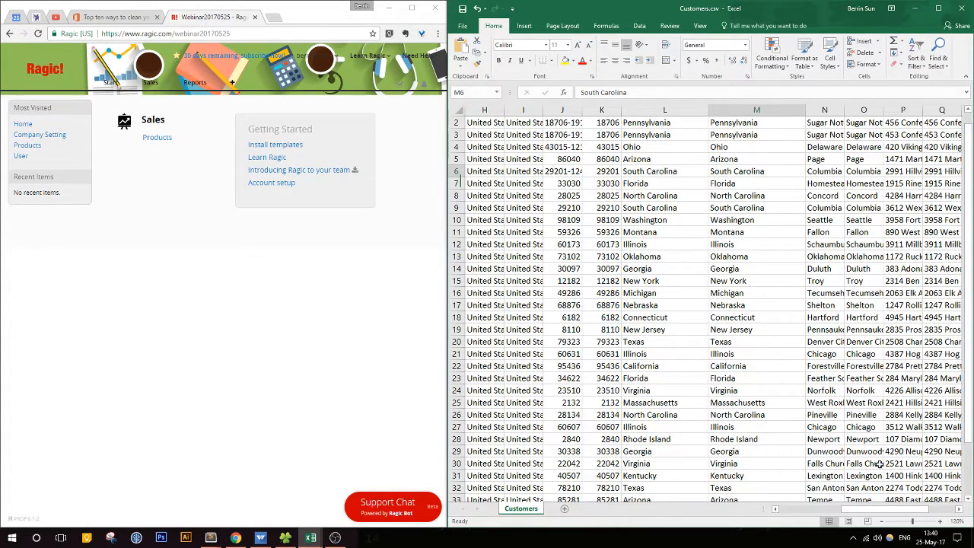
pyautogui.moveTo(883, 509); pyautogui.dragTo(805, 508)
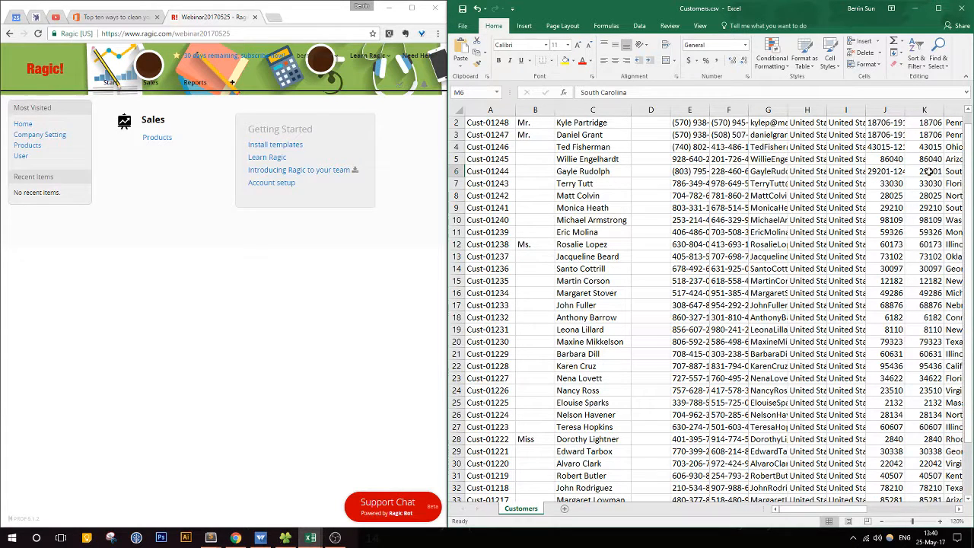
pyautogui.click(924, 66)
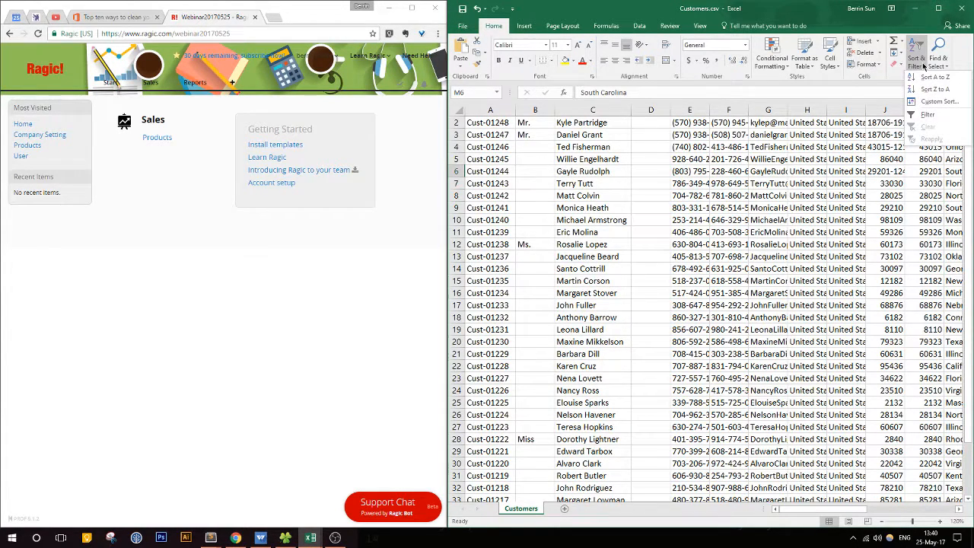
pyautogui.click(925, 111)
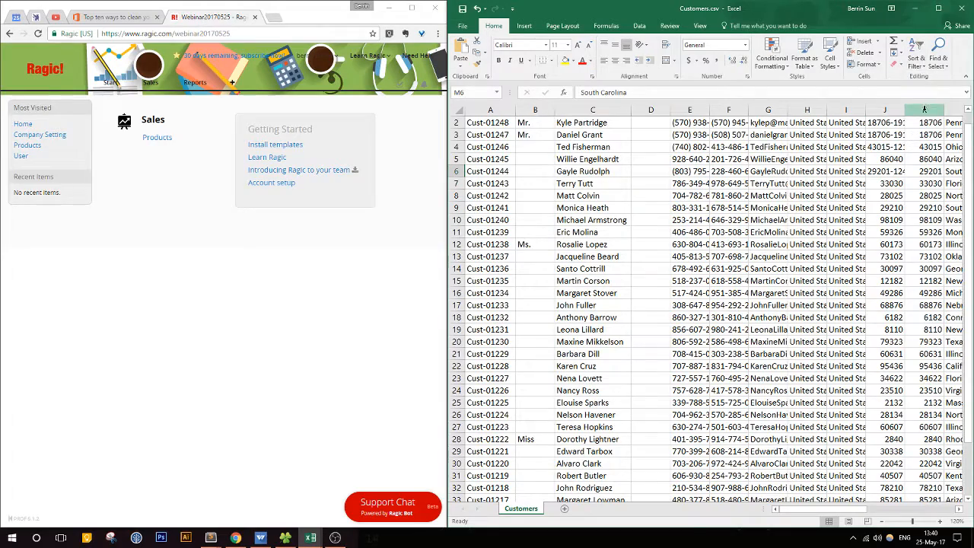
pyautogui.click(944, 8)
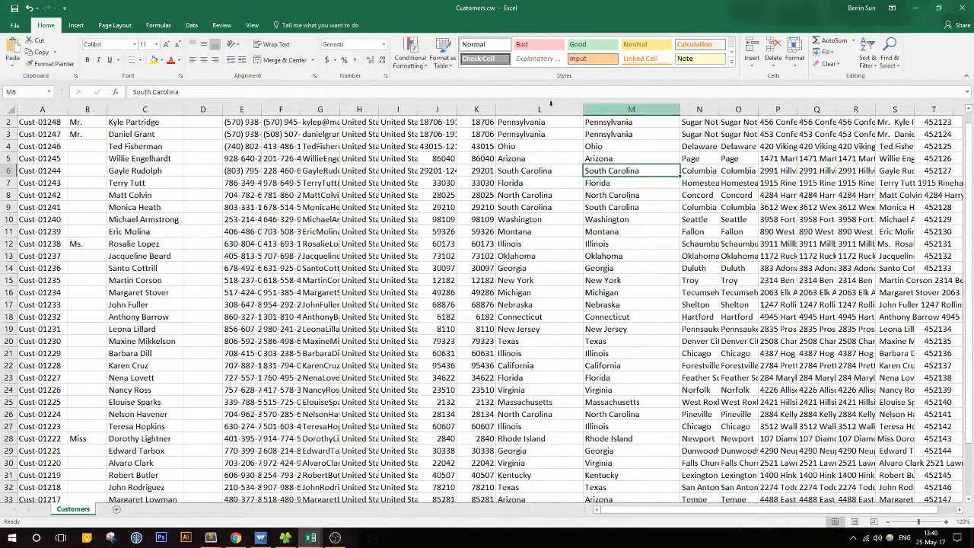
# Step: Read the "Removing duplicate rows" section of the data-cleaning article, and return to the maximized Customers.csv window
pyautogui.moveTo(355, 5); pyautogui.dragTo(533, 165)
pyautogui.click(133, 17)
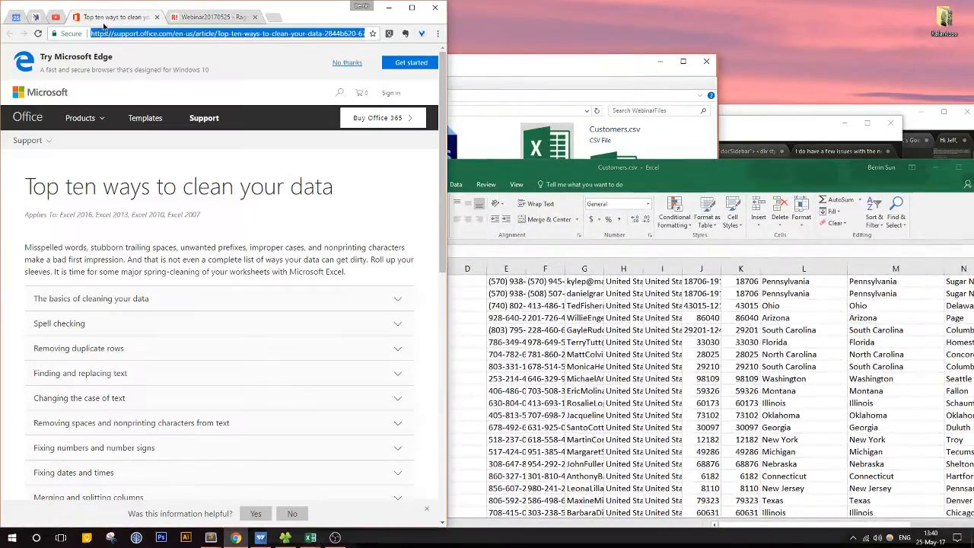
pyautogui.scroll(-2, 146, 416)
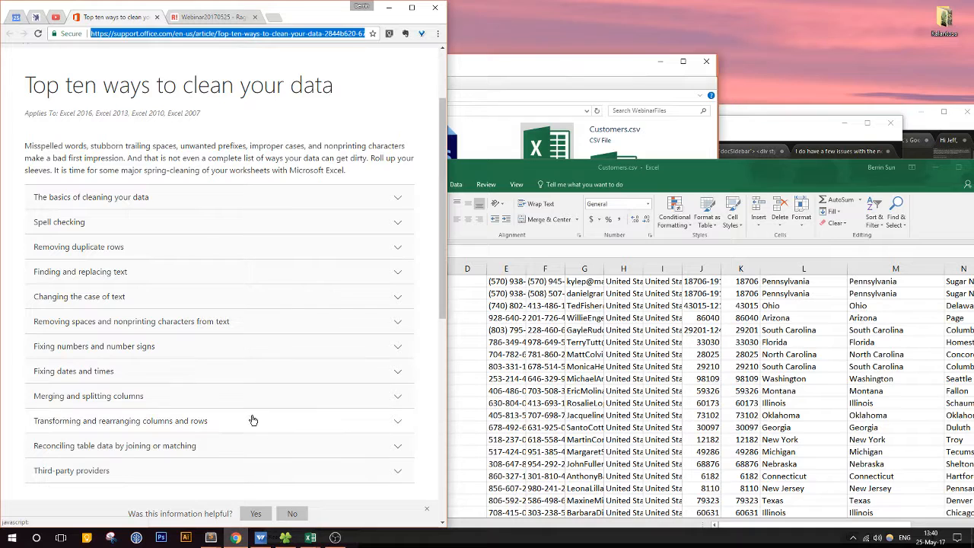
pyautogui.scroll(-1, 253, 421)
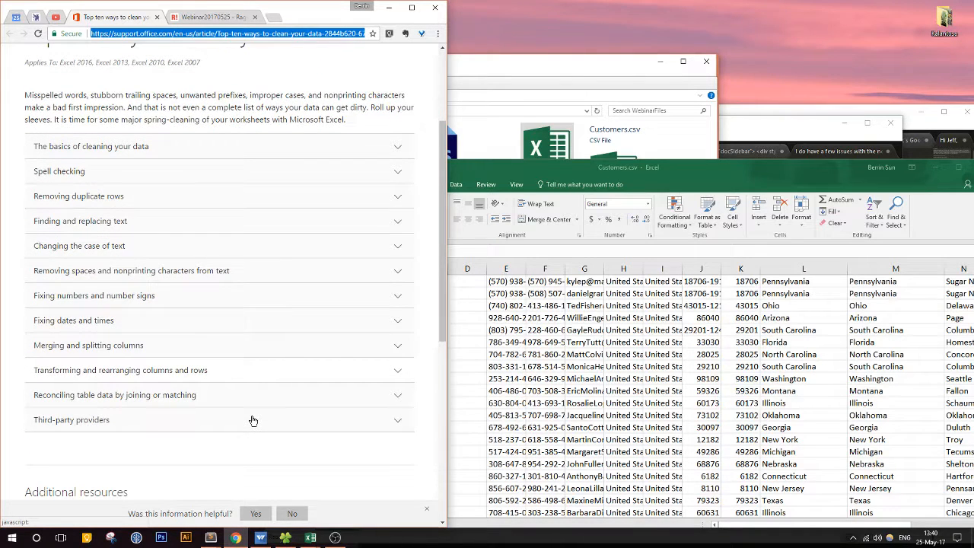
pyautogui.click(204, 199)
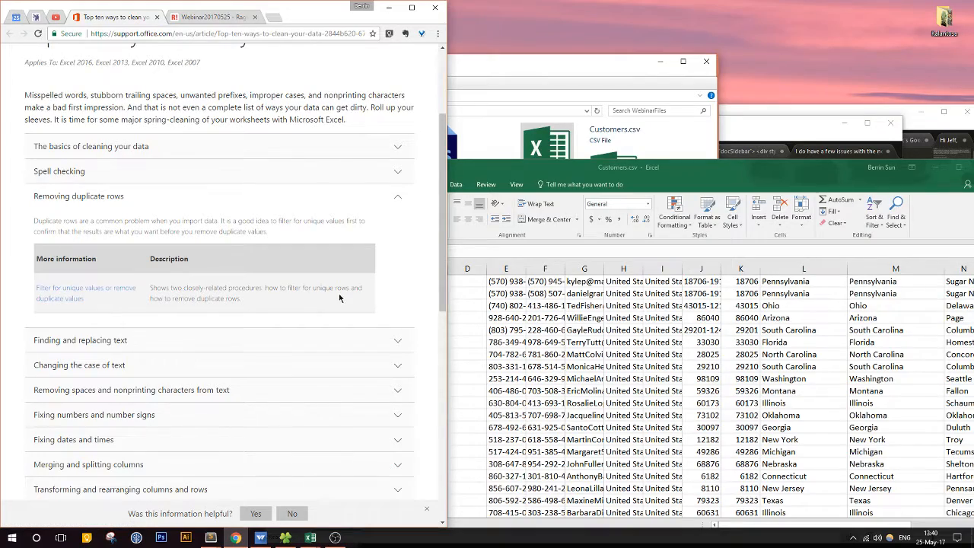
pyautogui.click(954, 168)
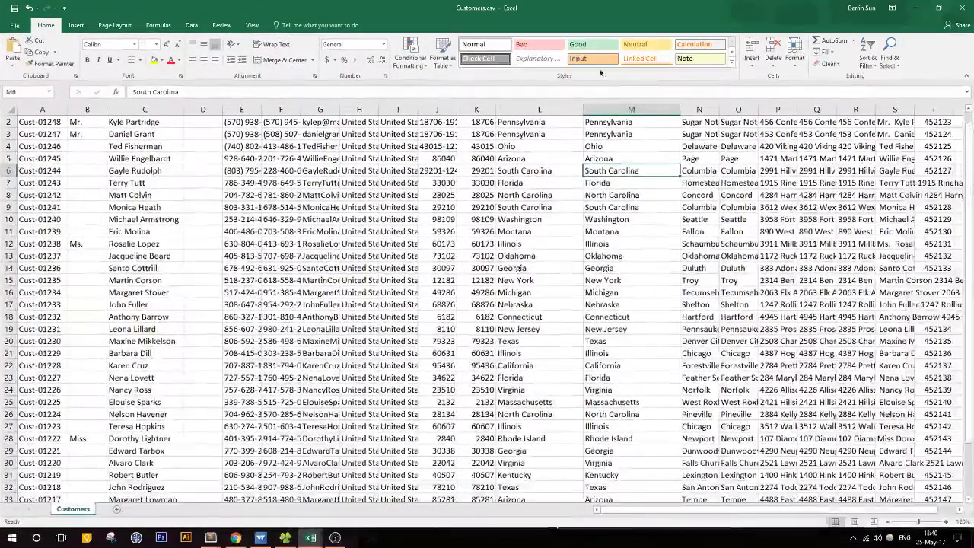
# Step: Auto-fit the city columns N and O and the combined address column S in the maximized Customers.csv sheet
pyautogui.doubleClick(530, 16)
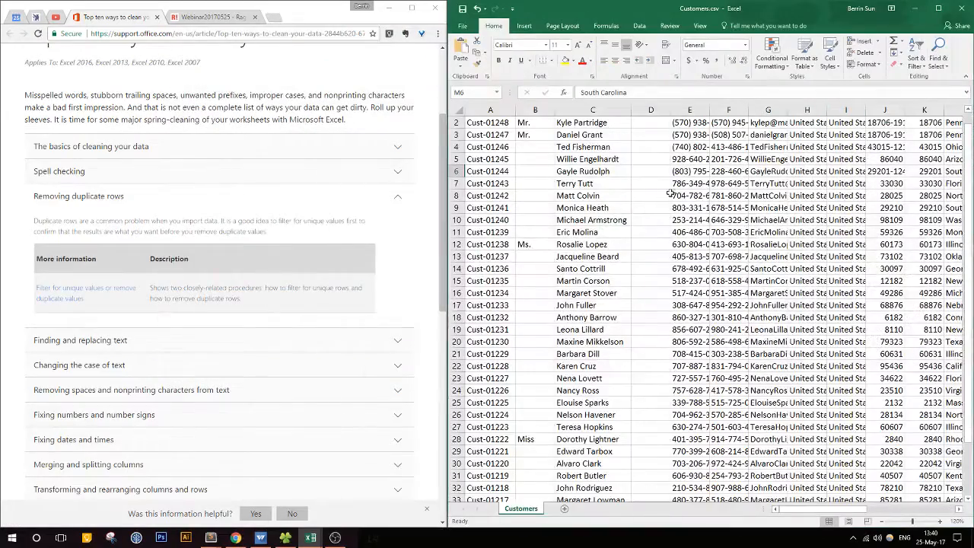
pyautogui.moveTo(808, 510); pyautogui.dragTo(930, 513)
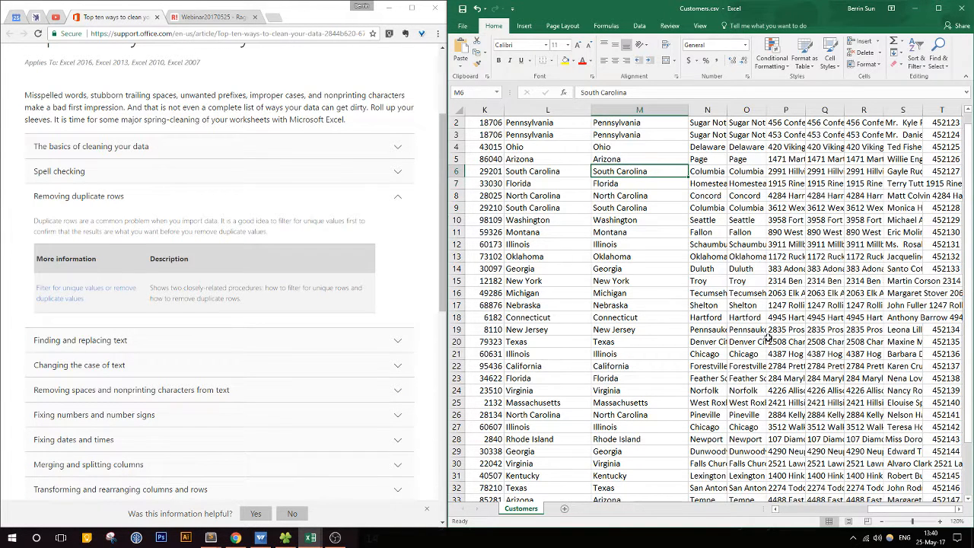
pyautogui.click(937, 9)
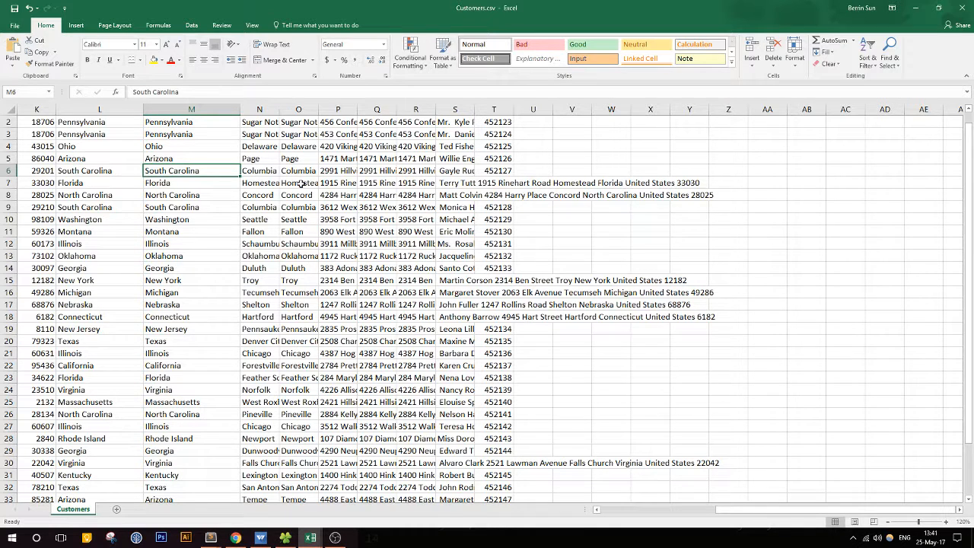
pyautogui.doubleClick(280, 109)
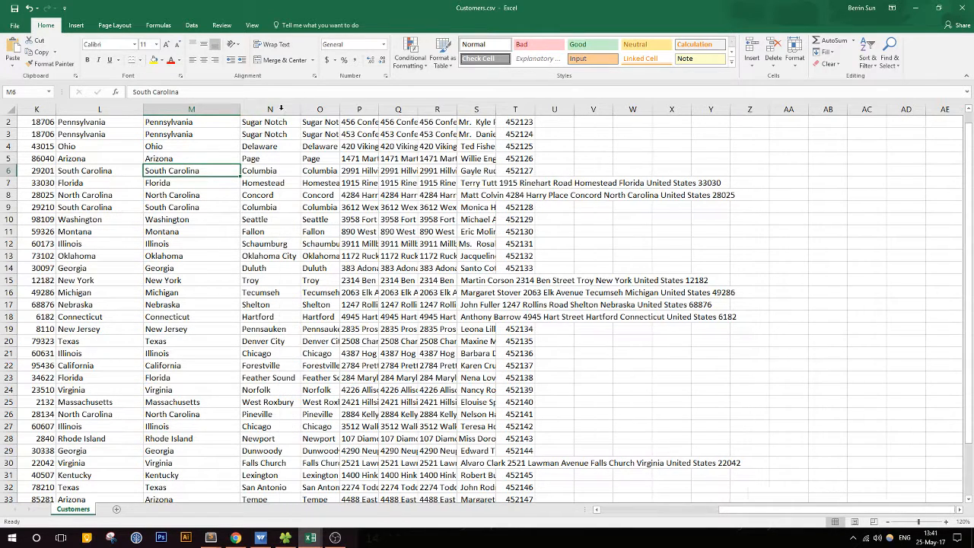
pyautogui.doubleClick(339, 109)
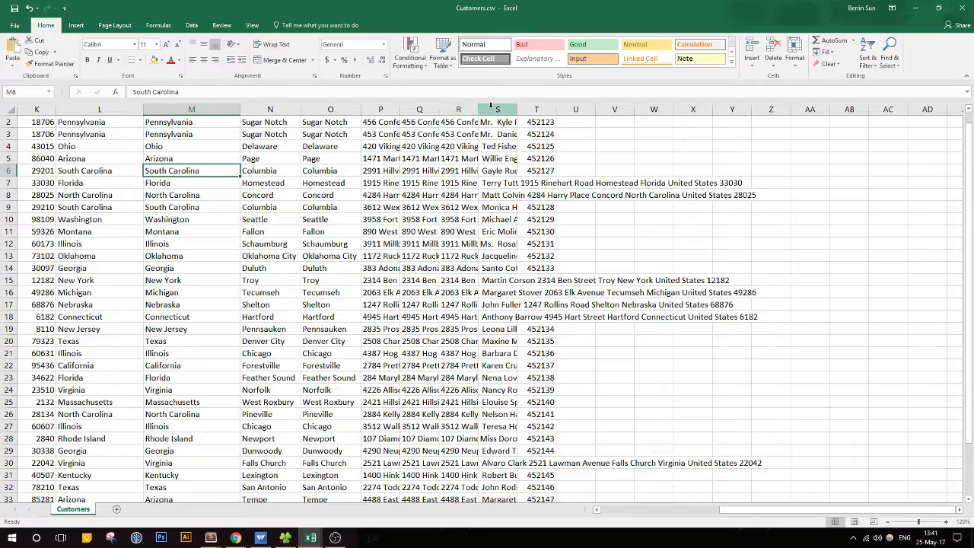
pyautogui.doubleClick(518, 109)
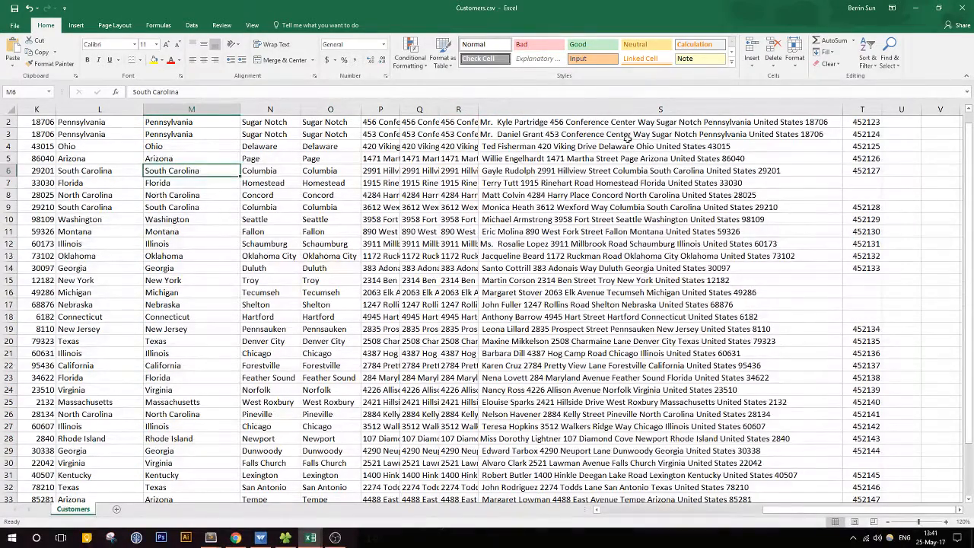
# Step: Examine the combined addresses in column S and the values and gaps in column T of the customer sheet
pyautogui.click(568, 124)
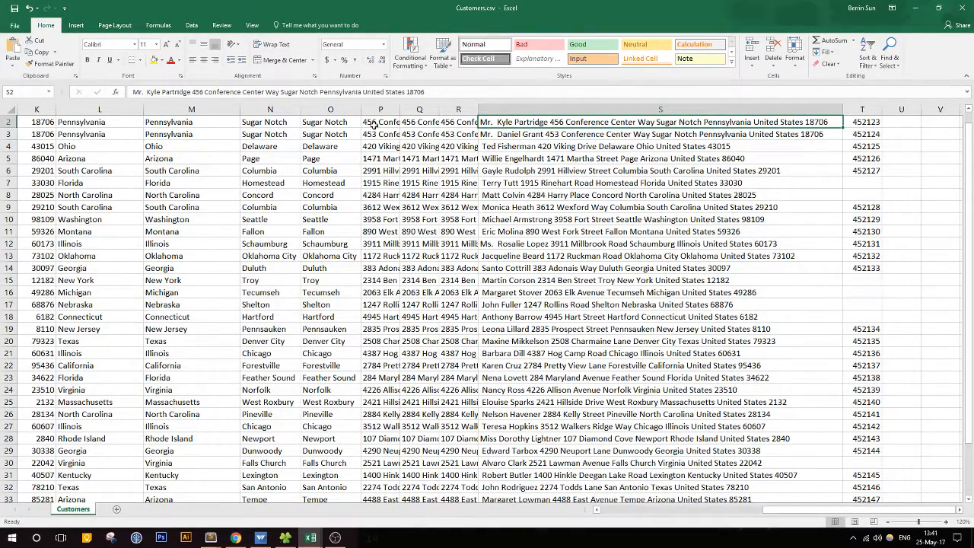
pyautogui.moveTo(774, 510)
pyautogui.mouseDown()
pyautogui.moveTo(563, 510)
pyautogui.moveTo(792, 507)
pyautogui.mouseUp()
pyautogui.click(901, 122)
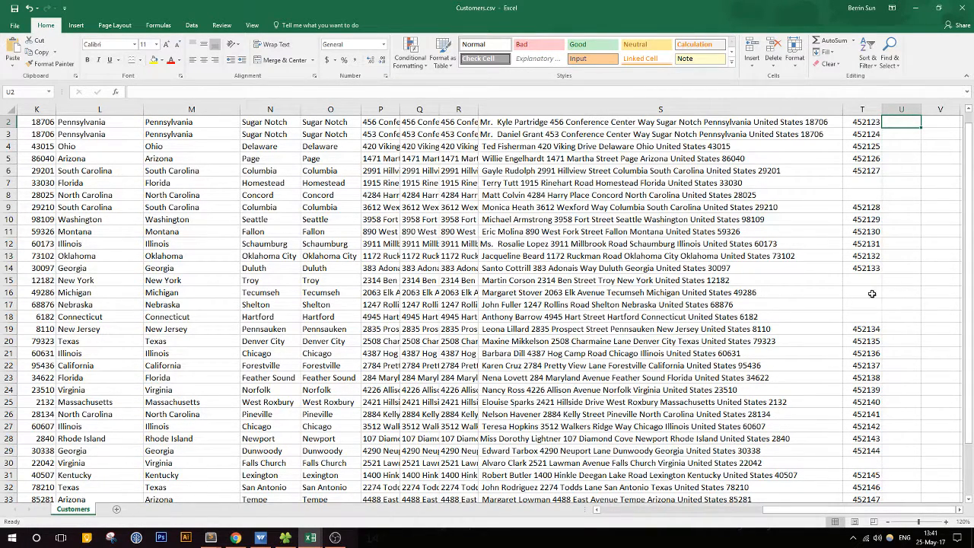
pyautogui.moveTo(970, 421); pyautogui.dragTo(972, 413)
pyautogui.click(777, 208)
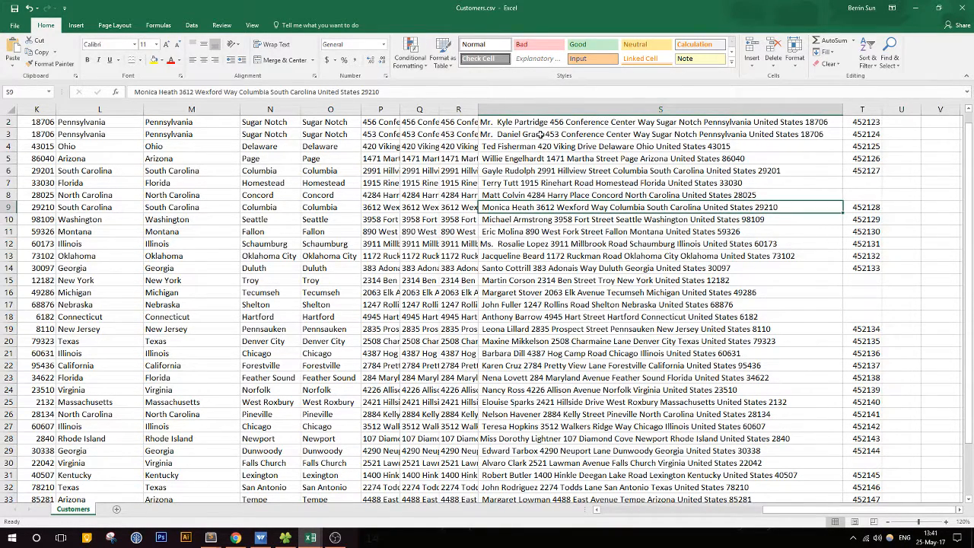
pyautogui.click(503, 121)
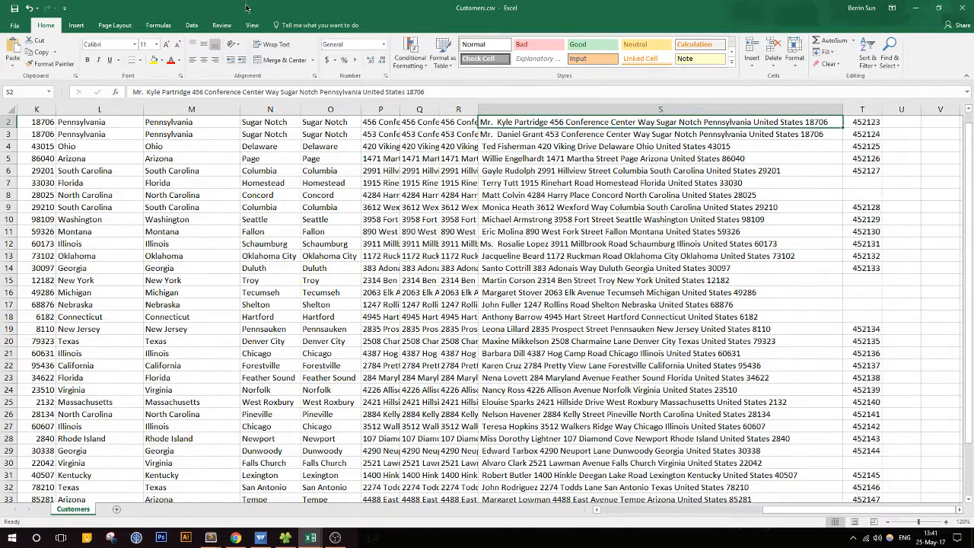
# Step: Minimize the Customers.csv and text editor windows, and place the Products_11052017.xls workbook beside the data-cleaning article
pyautogui.moveTo(245, 7); pyautogui.dragTo(973, 183)
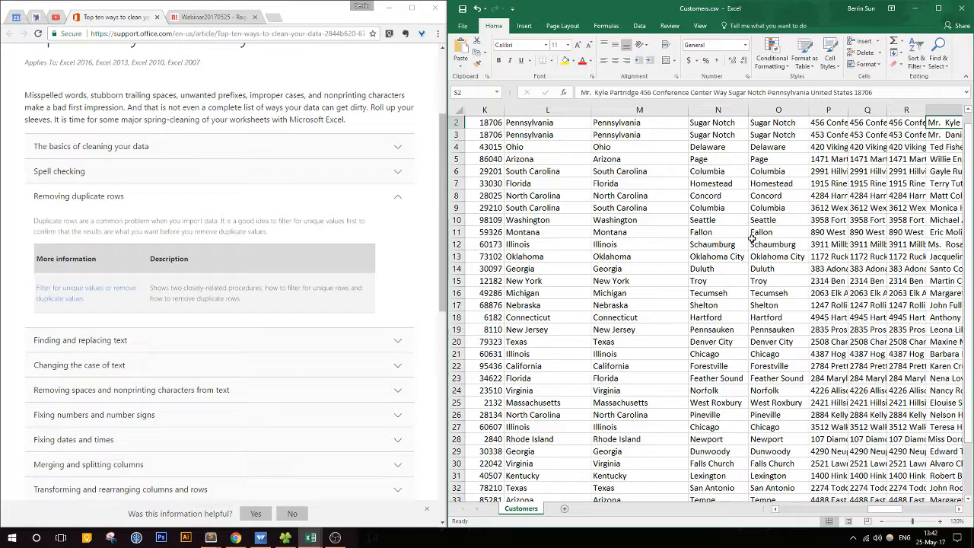
pyautogui.click(914, 8)
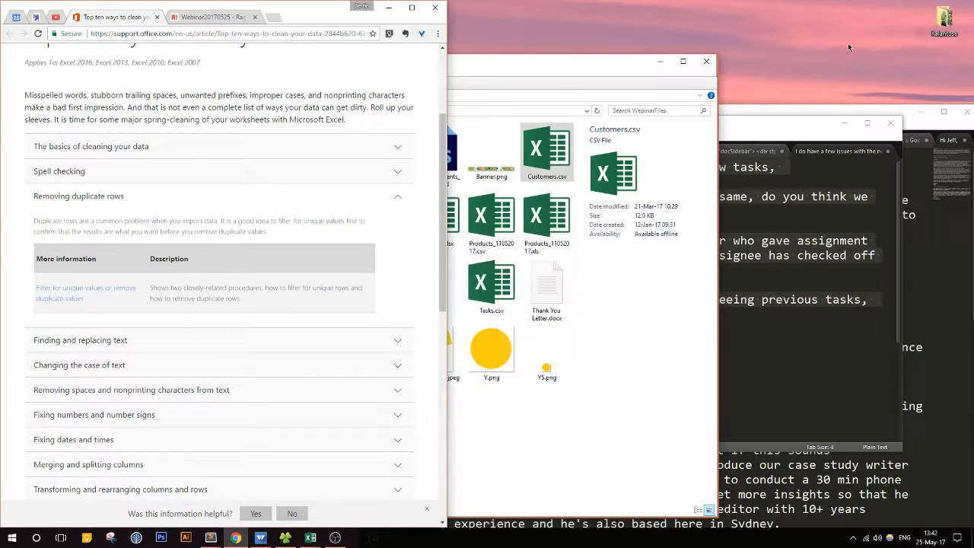
pyautogui.click(310, 537)
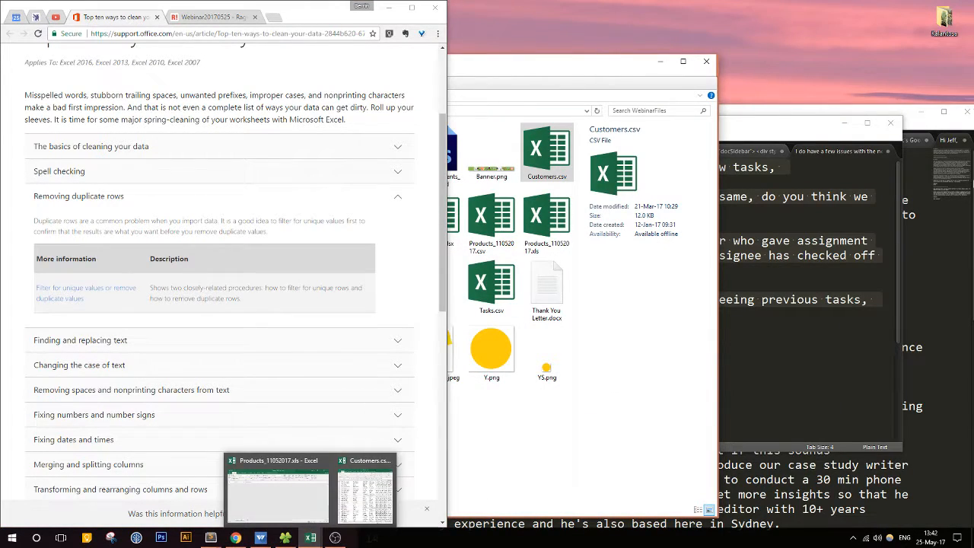
pyautogui.click(845, 123)
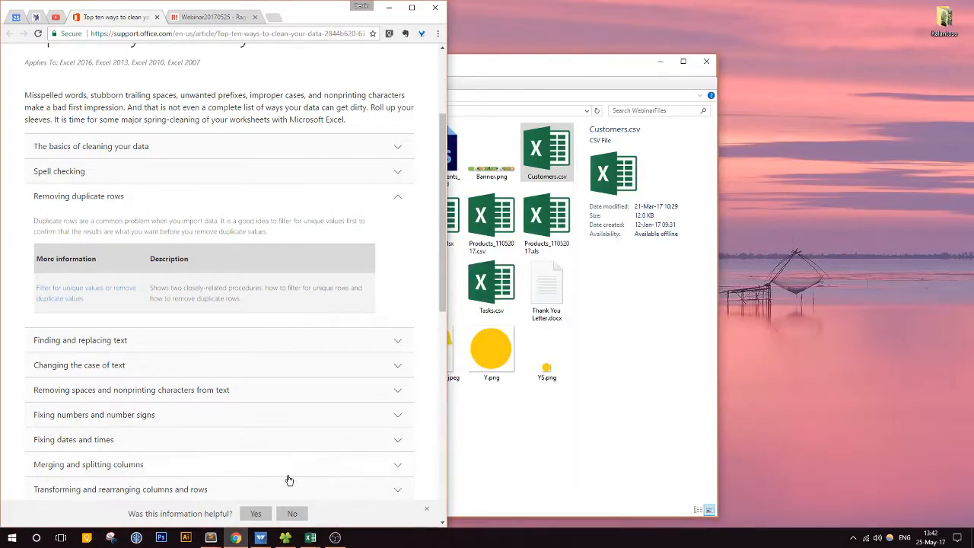
pyautogui.moveTo(309, 537)
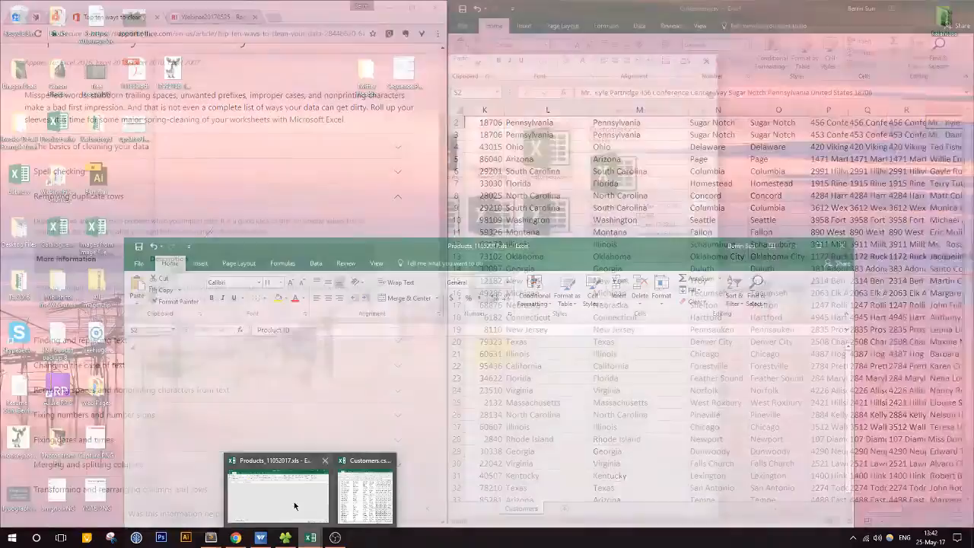
pyautogui.click(296, 506)
pyautogui.press('super+Right')
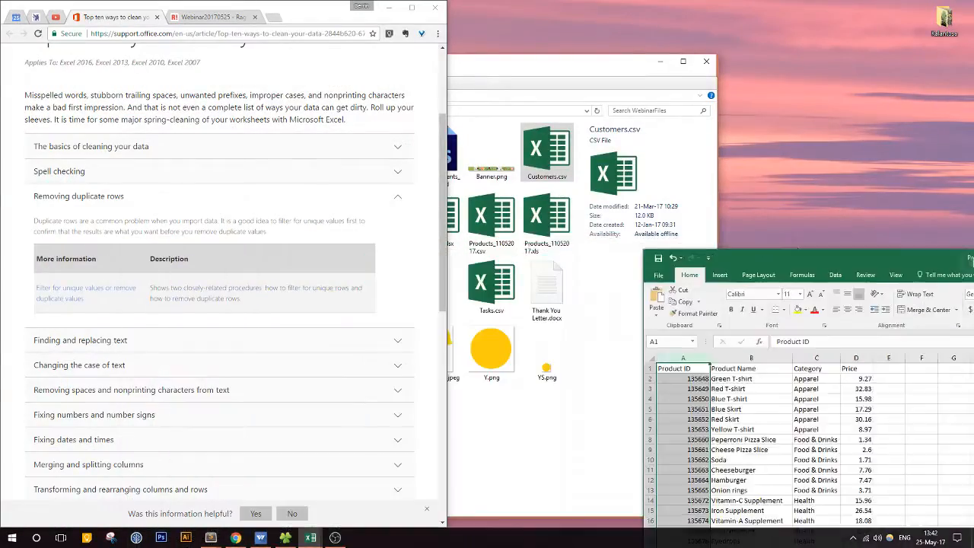
pyautogui.click(659, 373)
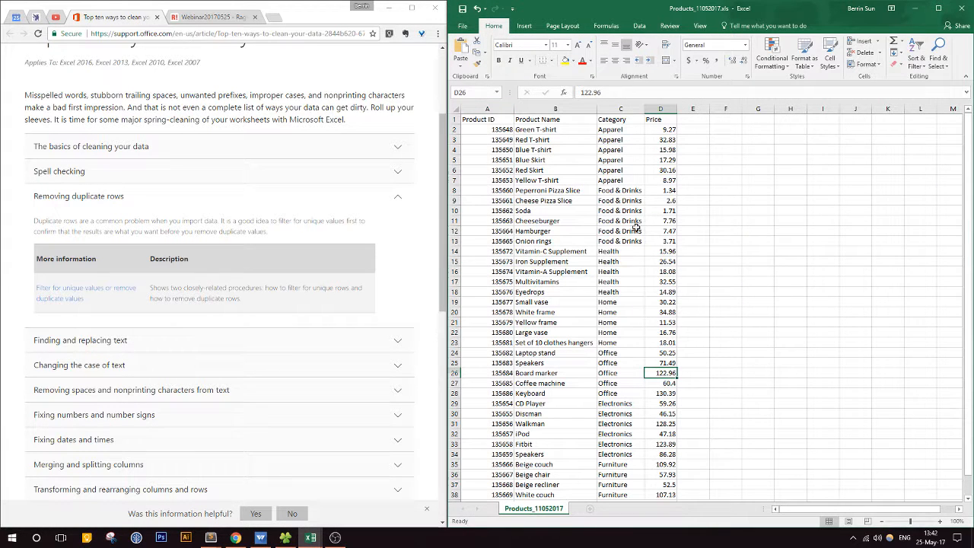
# Step: Copy the Green T-shirt product row, cells A2:D2
pyautogui.moveTo(491, 130); pyautogui.dragTo(659, 129)
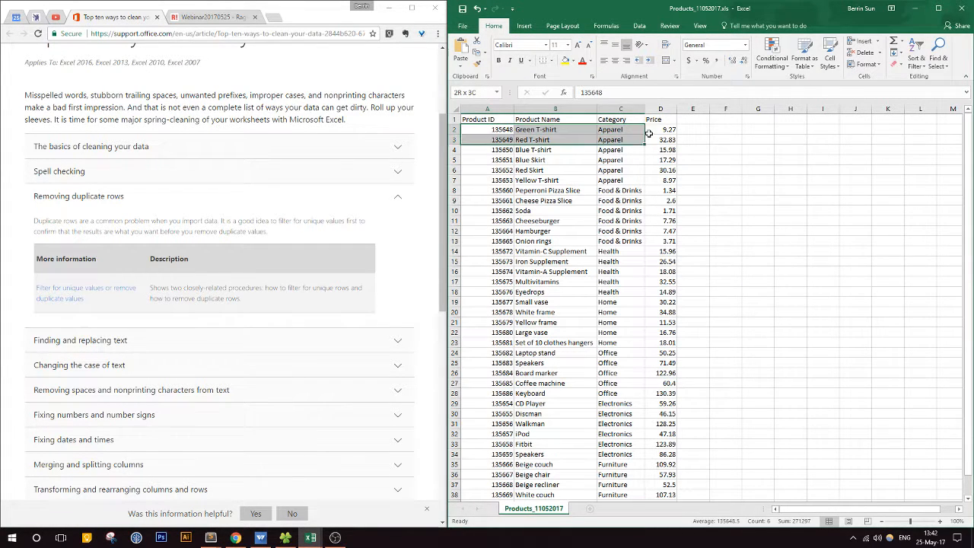
pyautogui.hotkey('ctrl', 'c')
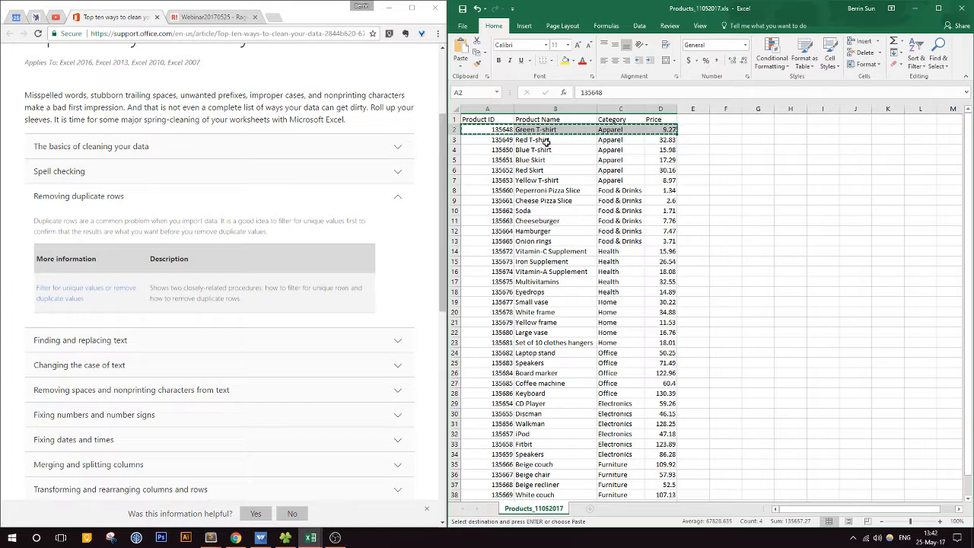
pyautogui.rightClick(462, 137)
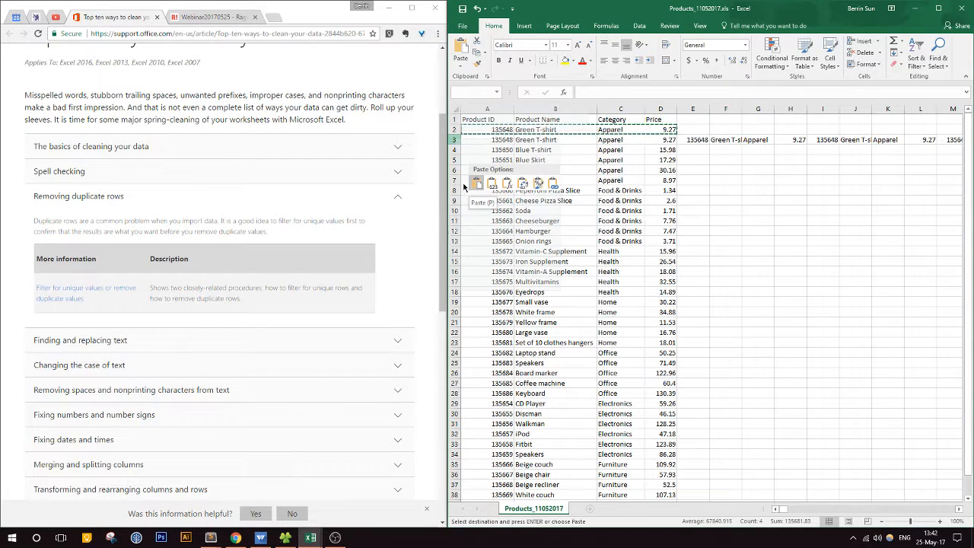
pyautogui.rightClick(457, 140)
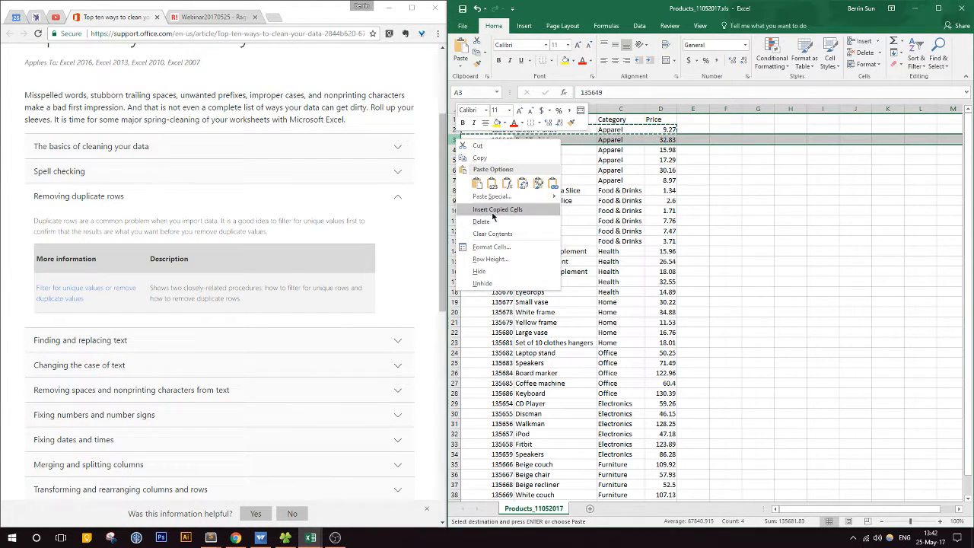
pyautogui.press('Escape')
pyautogui.rightClick(450, 140)
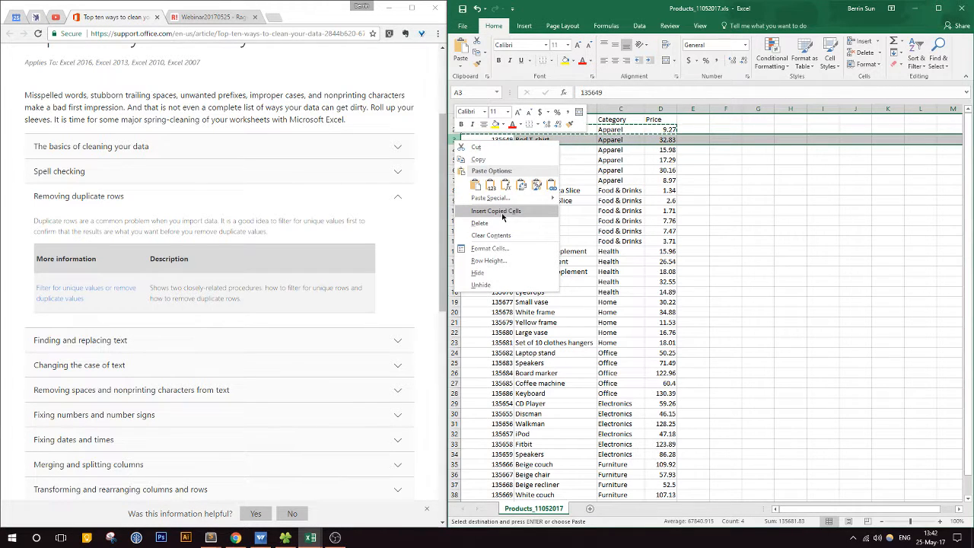
pyautogui.press('Escape')
pyautogui.click(790, 251)
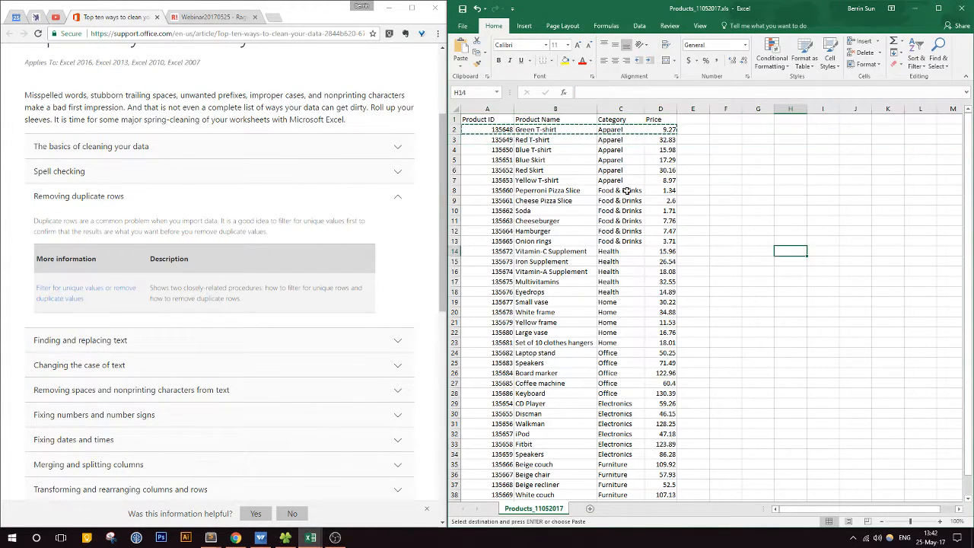
pyautogui.moveTo(491, 131); pyautogui.dragTo(643, 137)
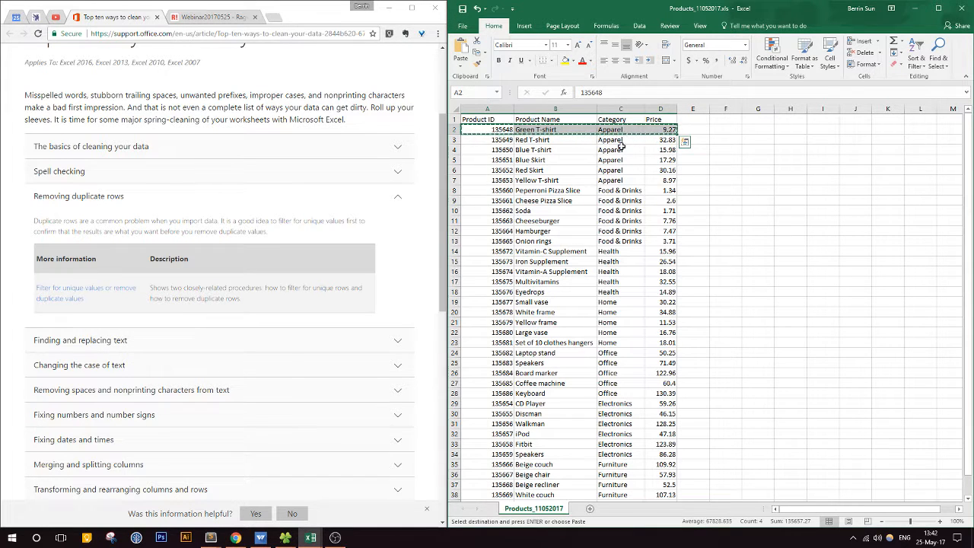
pyautogui.click(621, 149)
pyautogui.rightClick(457, 140)
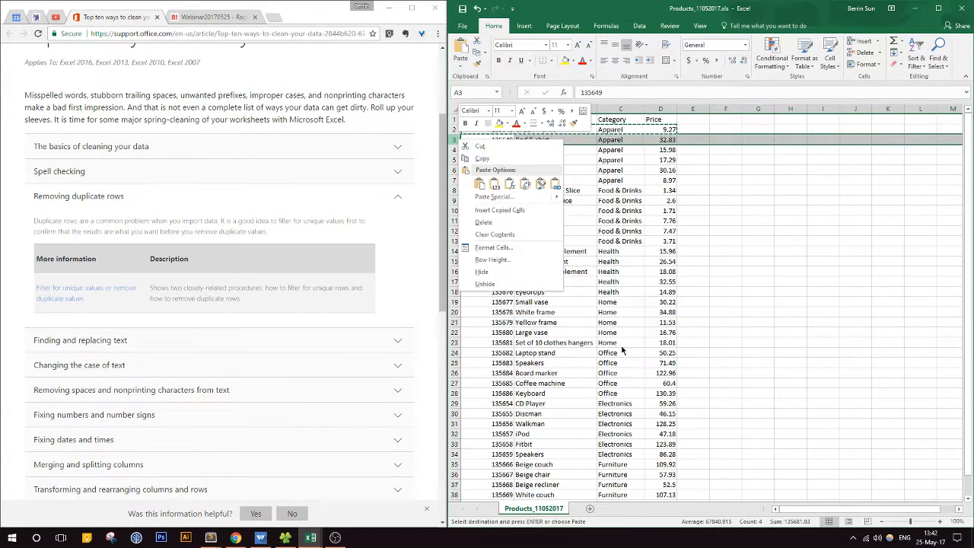
pyautogui.press('Escape')
# Step: Paste the copied Green T-shirt row into A41:D41 below the last product, and compare it with the original in row 2
pyautogui.scroll(-10, 624, 369)
pyautogui.click(480, 221)
pyautogui.hotkey('ctrl', 'v')
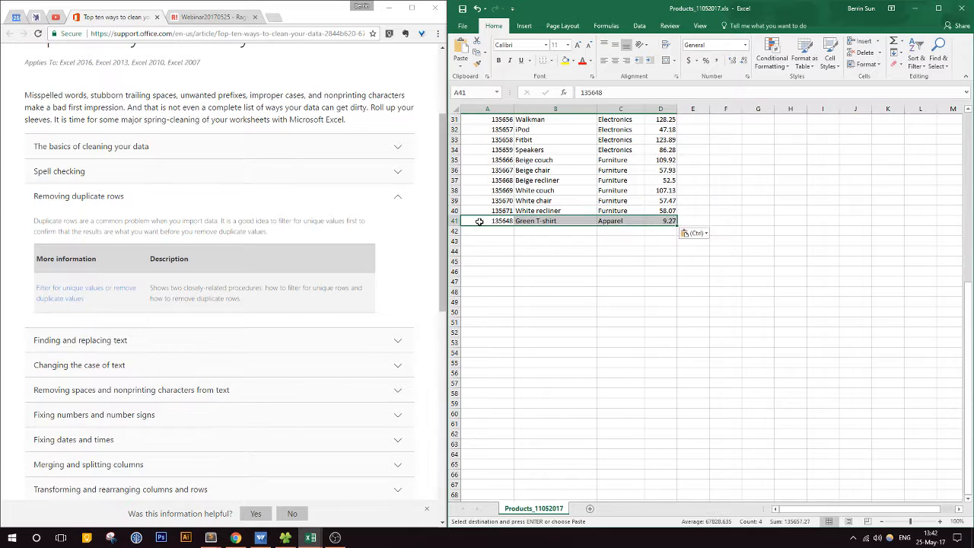
pyautogui.scroll(10, 594, 320)
pyautogui.scroll(-4, 657, 389)
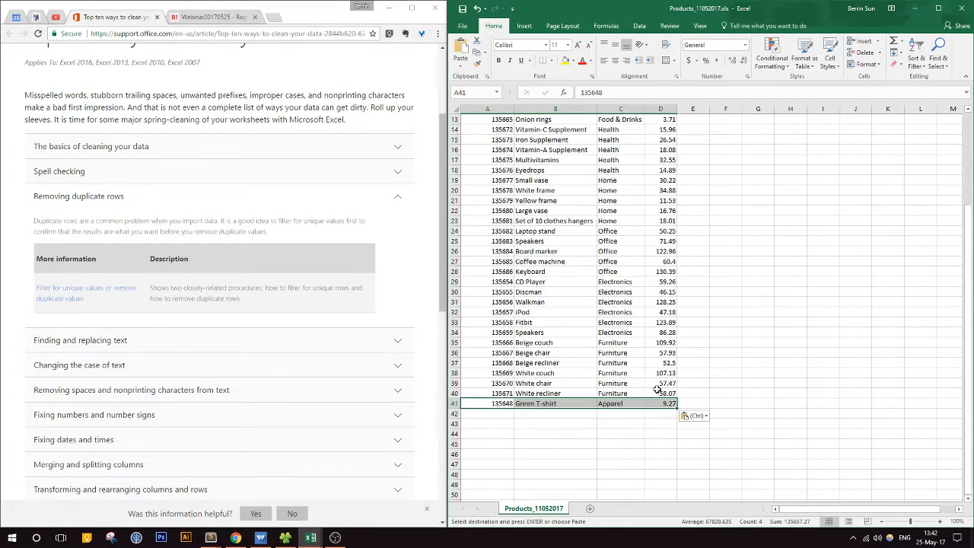
pyautogui.scroll(4, 596, 393)
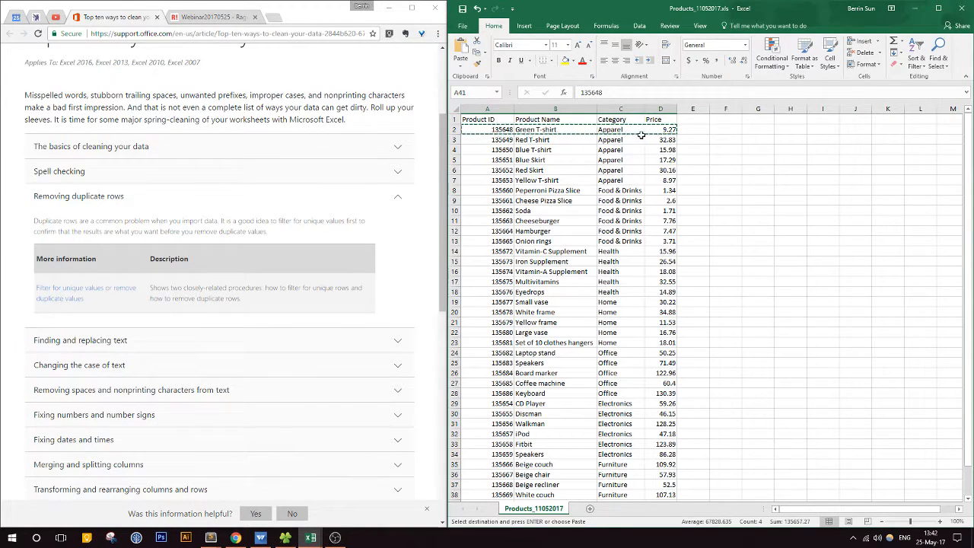
pyautogui.scroll(-4, 687, 248)
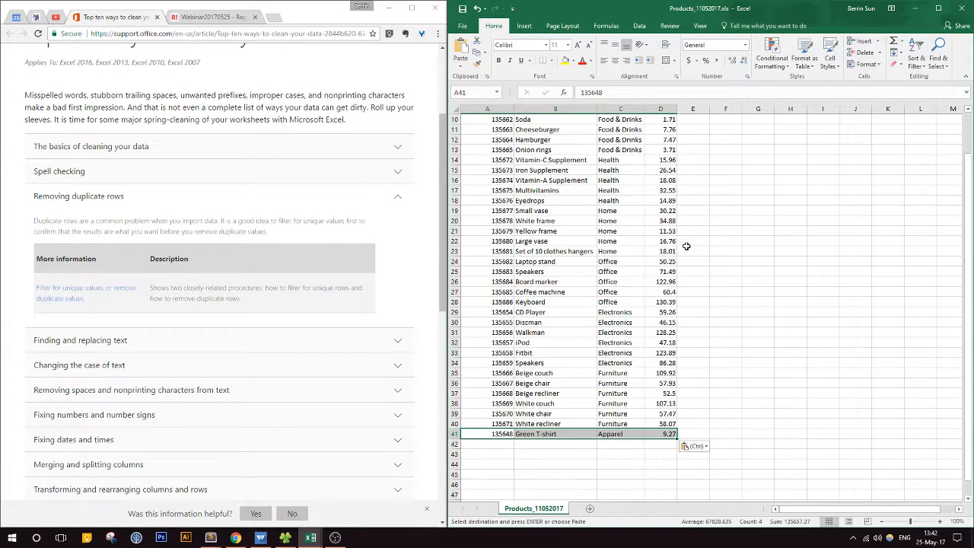
pyautogui.scroll(4, 689, 305)
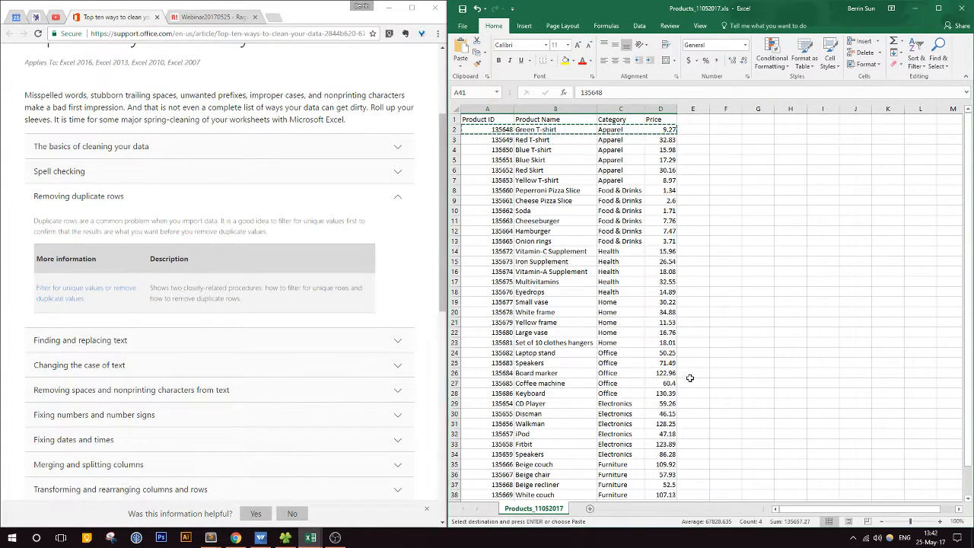
pyautogui.scroll(-4, 670, 365)
pyautogui.scroll(4, 633, 342)
# Step: Duplicate the Red T-shirt, Blue T-shirt and Blue Skirt rows (A3:D5) starting at cell A42, and compare them with the originals
pyautogui.moveTo(489, 143); pyautogui.dragTo(666, 160)
pyautogui.hotkey('ctrl', 'c')
pyautogui.scroll(-7, 716, 276)
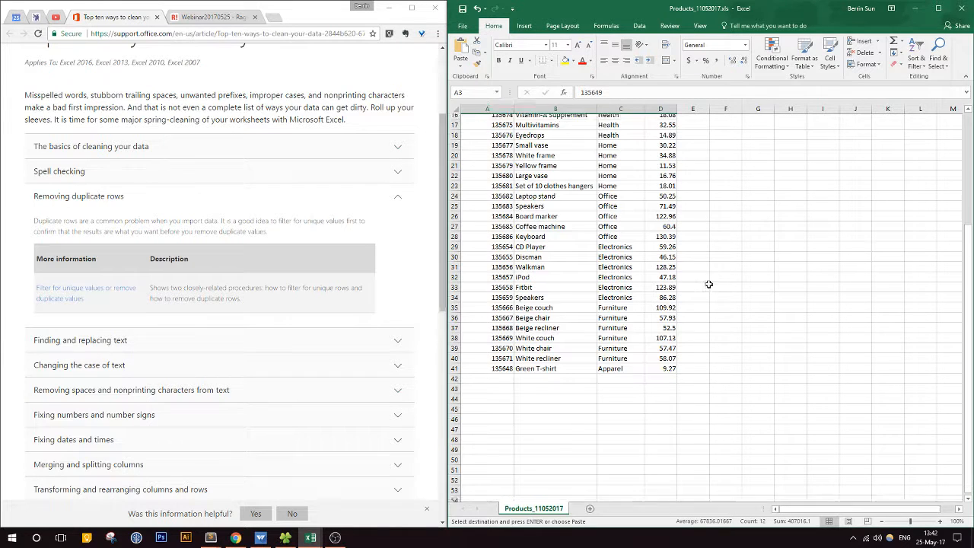
pyautogui.click(500, 322)
pyautogui.hotkey('ctrl', 'v')
pyautogui.click(682, 390)
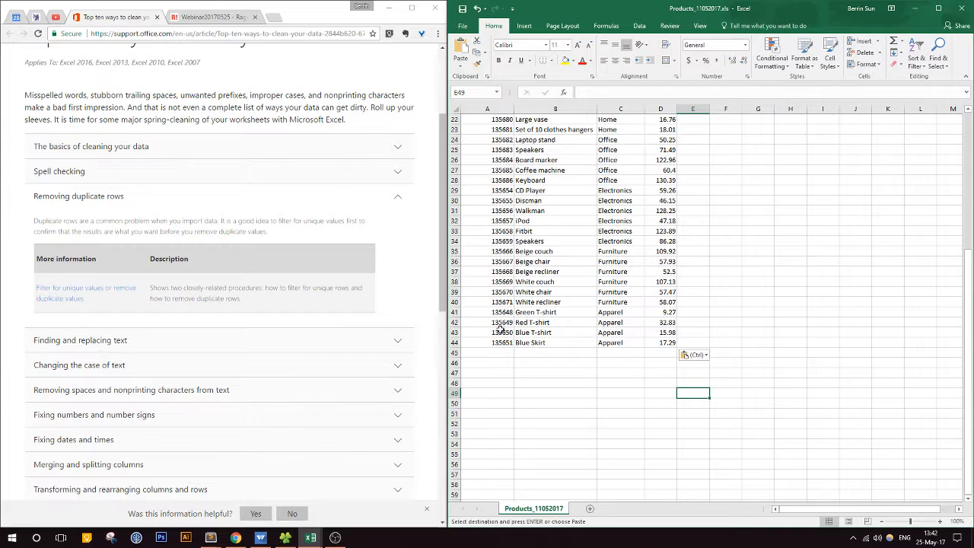
pyautogui.scroll(7, 510, 304)
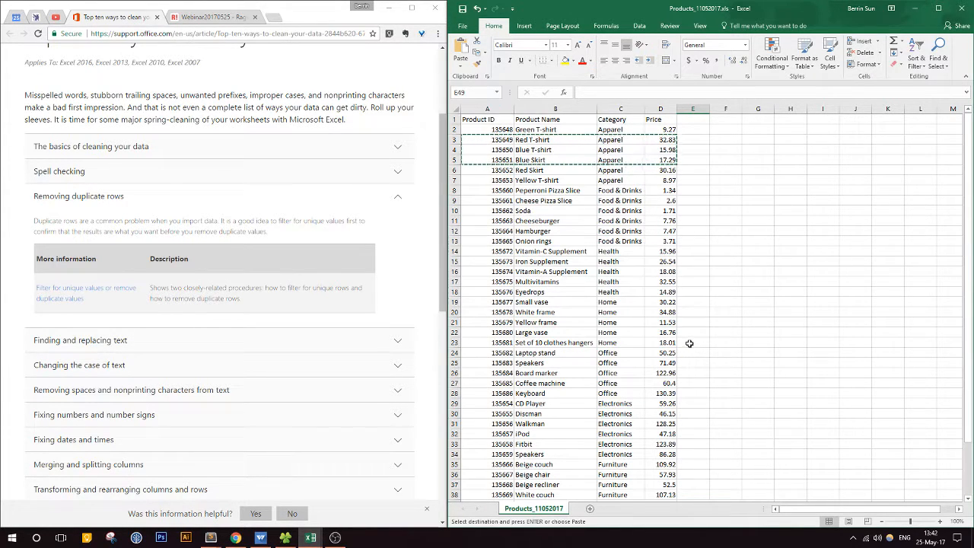
pyautogui.scroll(-4, 690, 341)
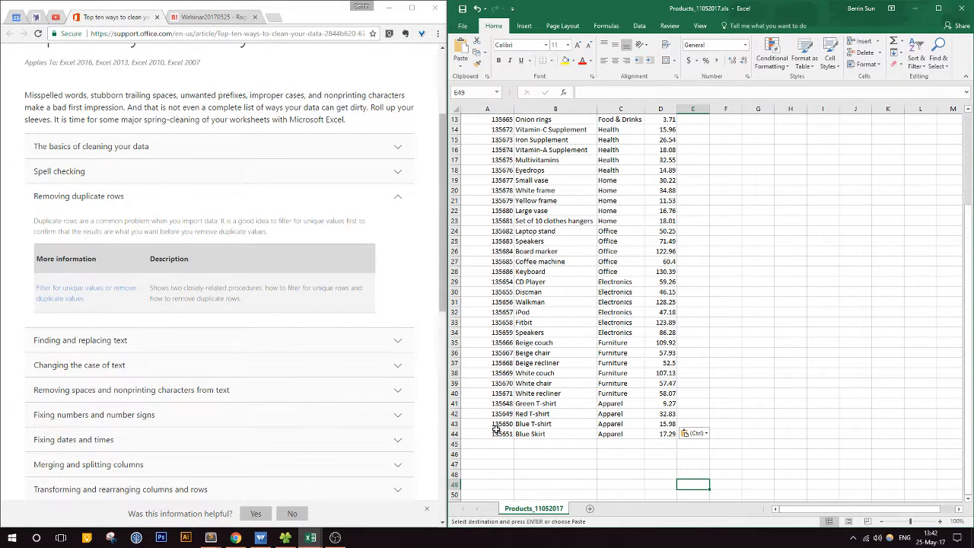
pyautogui.scroll(4, 495, 431)
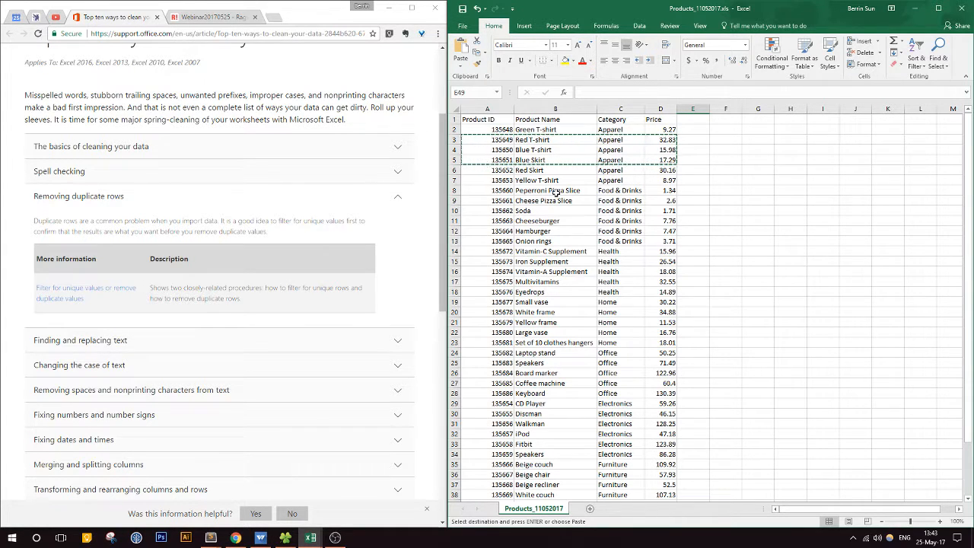
# Step: Compare the original Red T-shirt row 3 with its duplicate in row 42 by Product ID
pyautogui.click(491, 143)
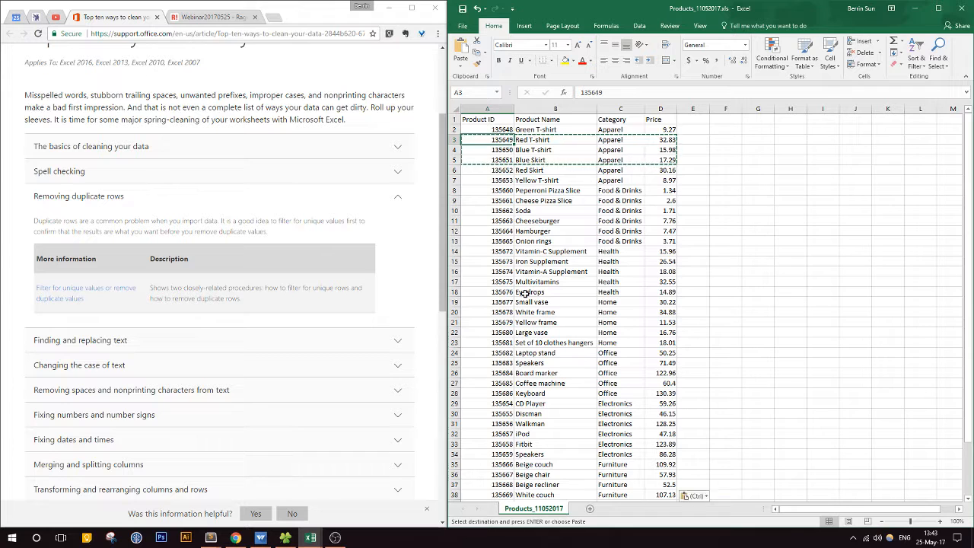
pyautogui.scroll(-4, 503, 305)
pyautogui.moveTo(491, 414)
pyautogui.mouseDown()
pyautogui.moveTo(671, 413)
pyautogui.moveTo(499, 413)
pyautogui.mouseUp()
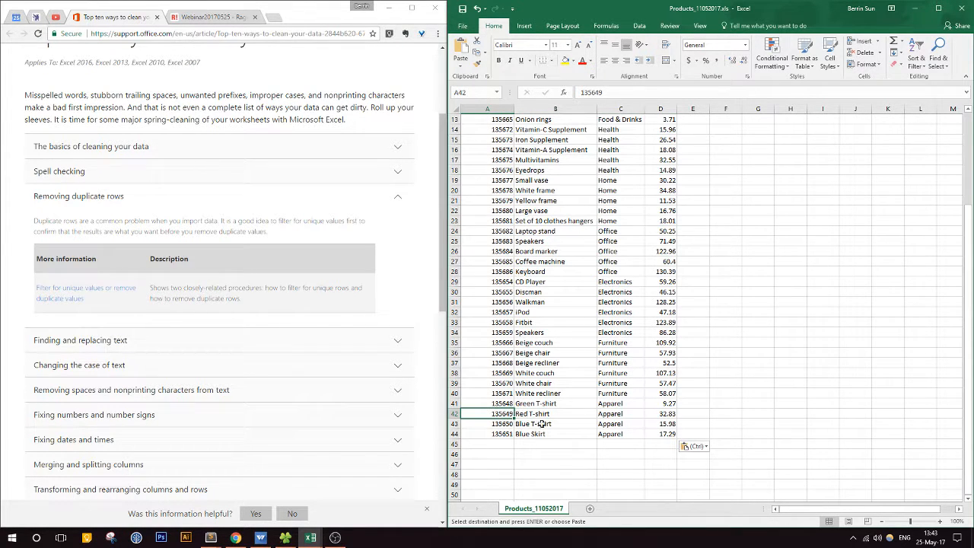
# Step: Switch to the Ragic database, open the Products sheet under Sales, and return from its entry form to the record listing
pyautogui.click(207, 16)
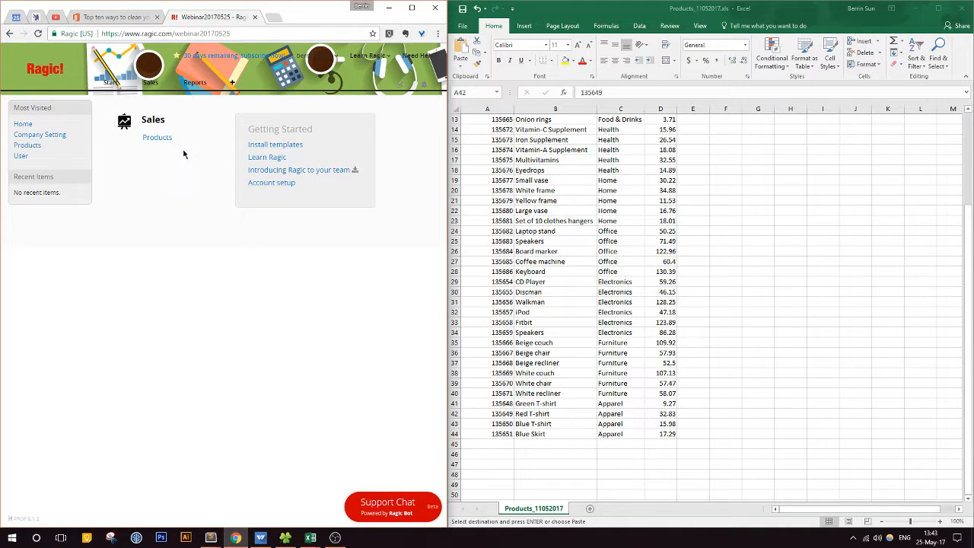
pyautogui.click(154, 138)
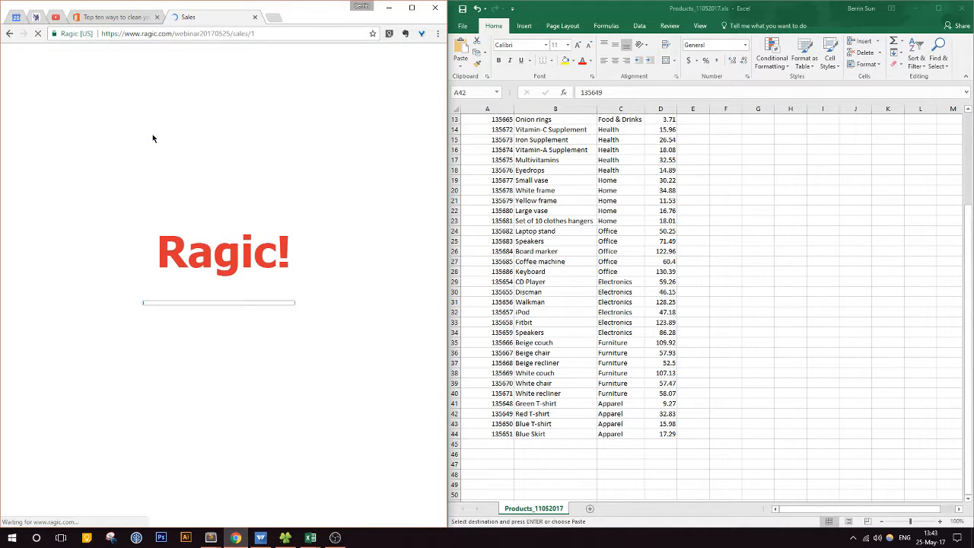
pyautogui.click(188, 173)
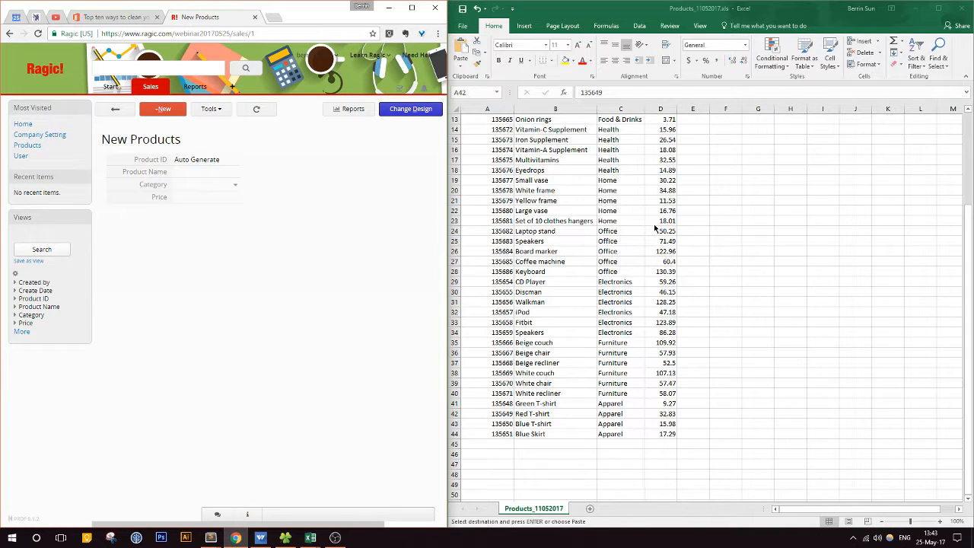
pyautogui.scroll(4, 629, 220)
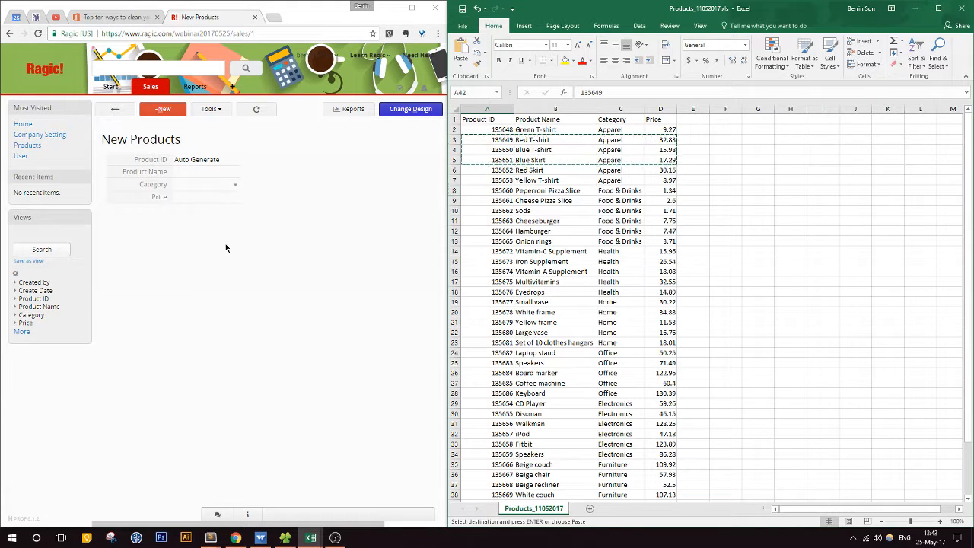
pyautogui.click(116, 110)
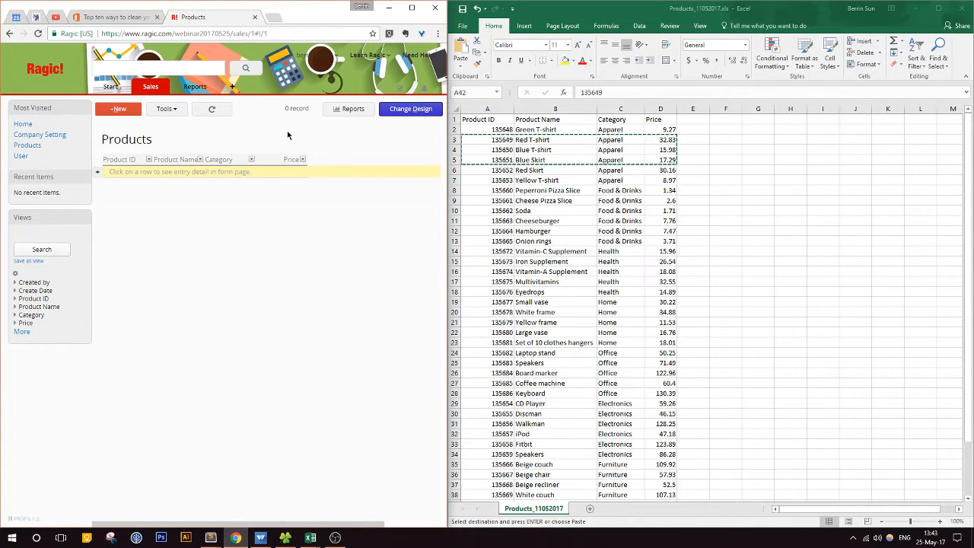
# Step: Review the product rows down to the added duplicates in the workbook and cancel the pending copy selection
pyautogui.click(571, 190)
pyautogui.scroll(-4, 567, 194)
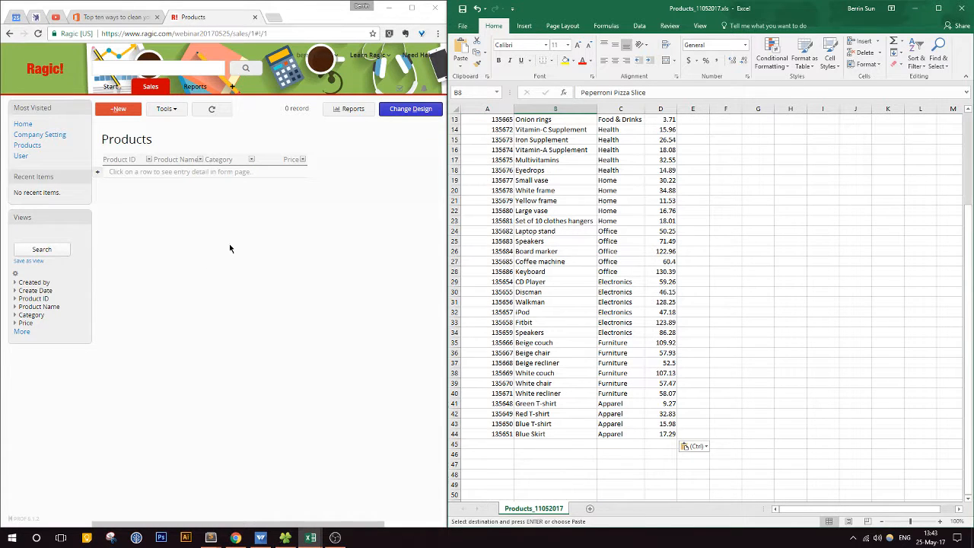
pyautogui.click(630, 243)
pyautogui.press('Escape')
pyautogui.scroll(4, 596, 245)
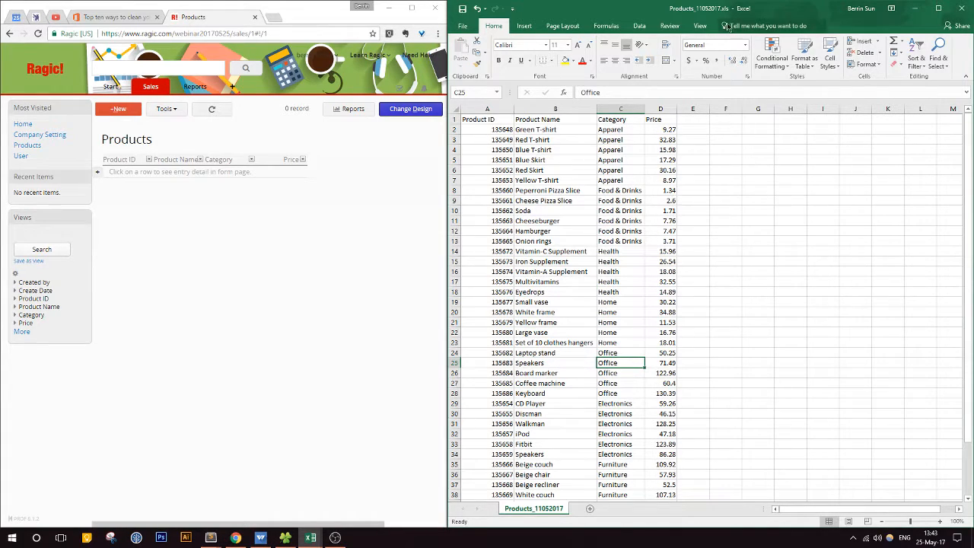
# Step: Uncover the WebinarFiles folder, locate Products_11052017.xls in it, and return to the product workbook
pyautogui.moveTo(735, 9); pyautogui.dragTo(755, 42)
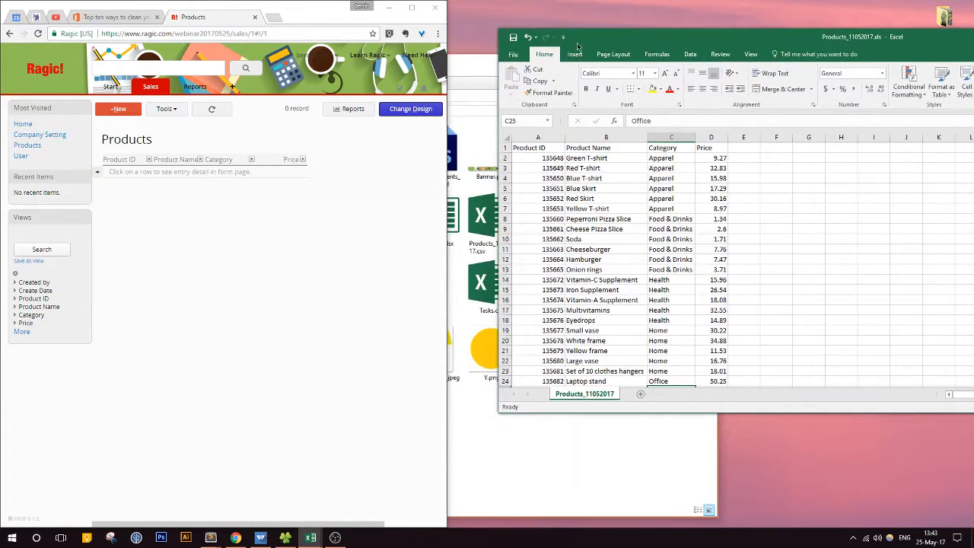
pyautogui.click(480, 56)
pyautogui.moveTo(480, 67); pyautogui.dragTo(641, 104)
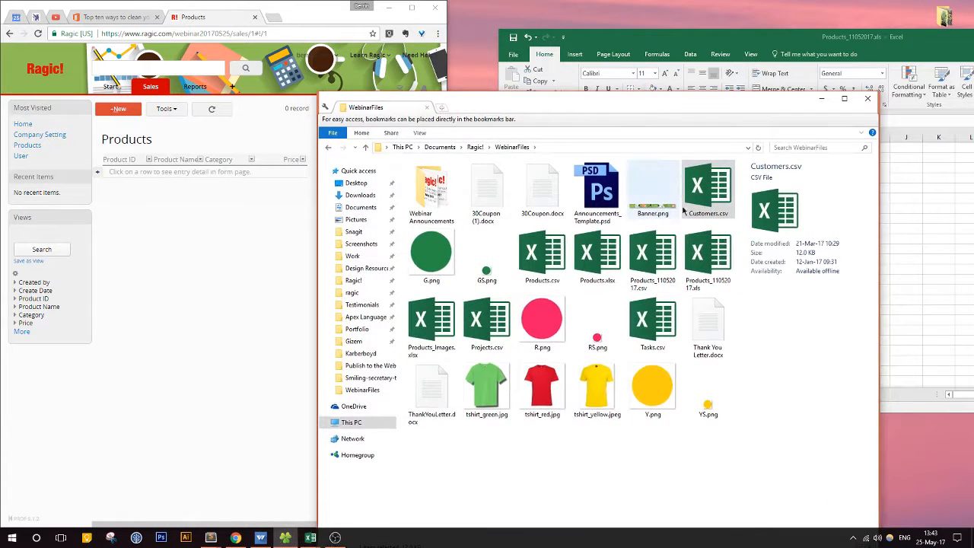
pyautogui.click(720, 266)
pyautogui.rightClick(716, 262)
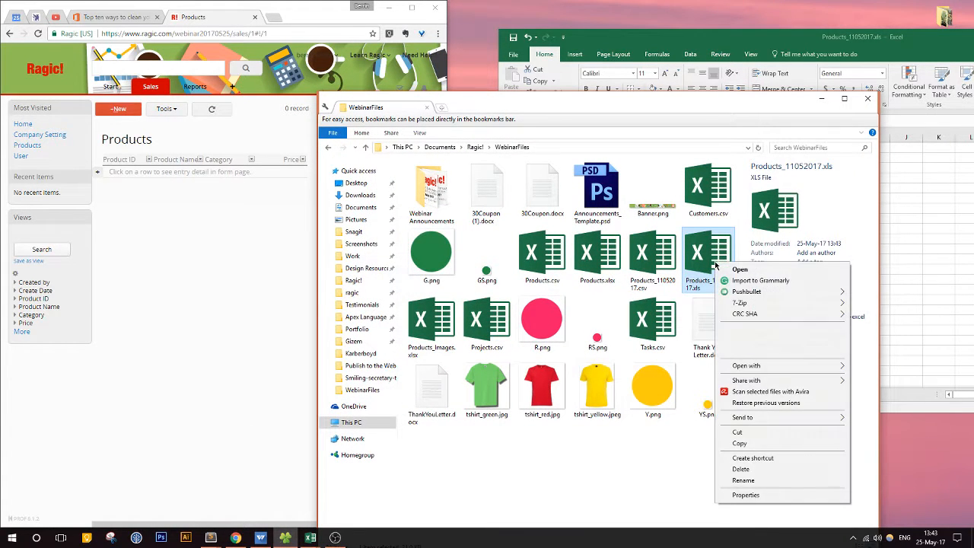
pyautogui.click(696, 283)
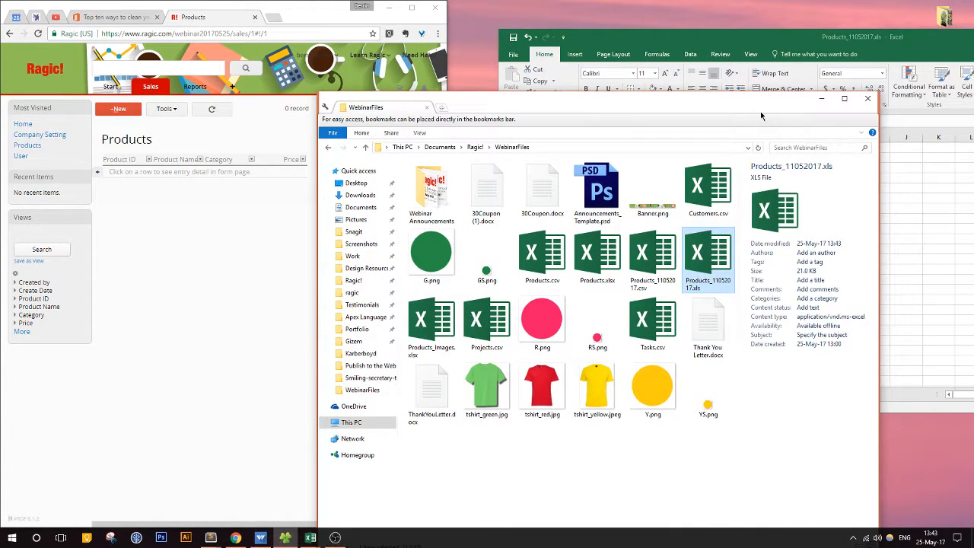
pyautogui.moveTo(761, 115); pyautogui.dragTo(905, 256)
pyautogui.click(770, 35)
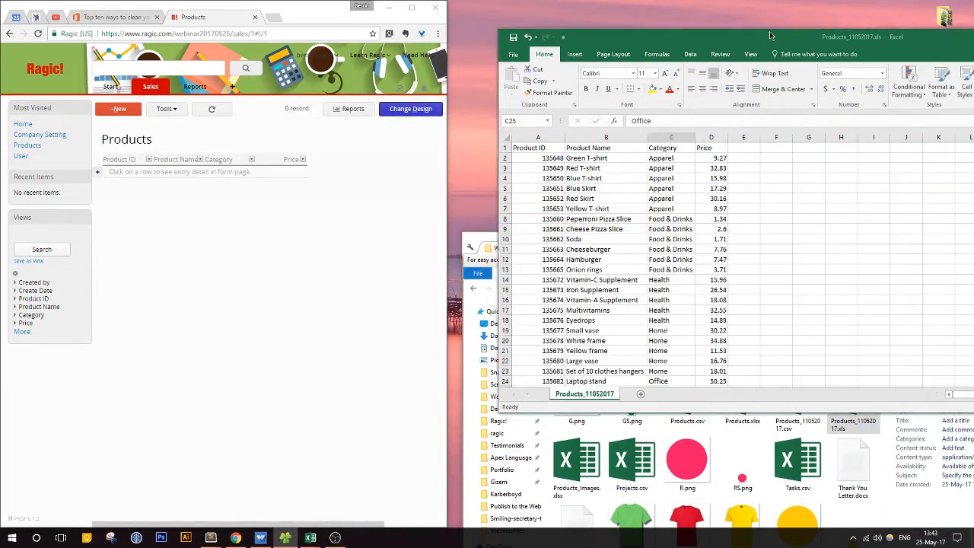
# Step: Move the product workbook window aside and maximize the browser window with the Ragic Products sheet
pyautogui.moveTo(770, 36); pyautogui.dragTo(699, 1)
pyautogui.moveTo(606, 3); pyautogui.dragTo(973, 153)
pyautogui.click(411, 8)
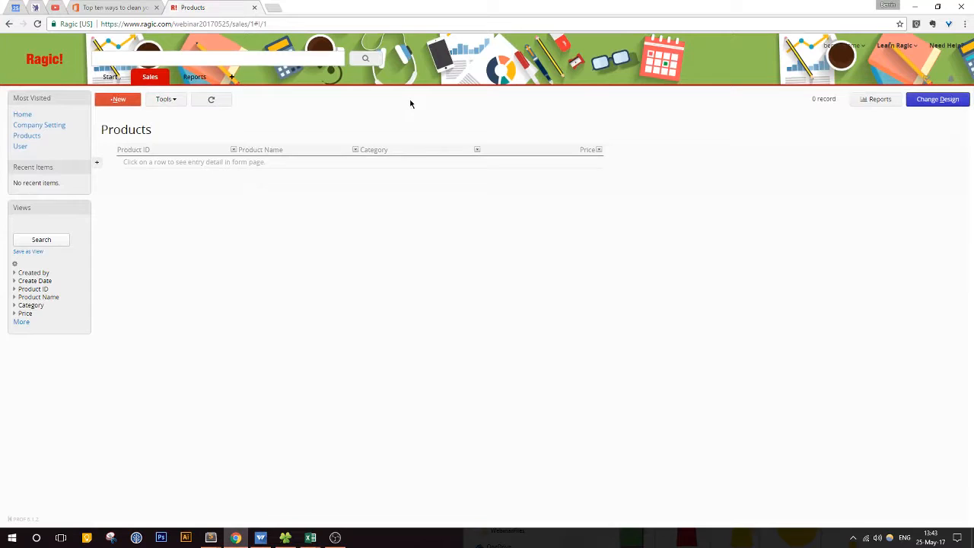
# Step: Set the Product ID field as Unique in the Products form design, check the option's help, and save the design
pyautogui.click(398, 161)
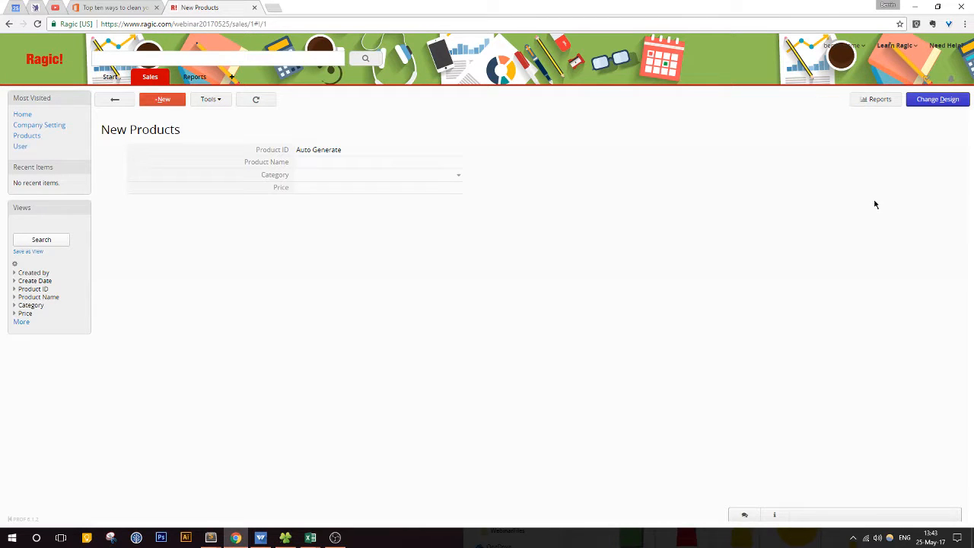
pyautogui.click(927, 100)
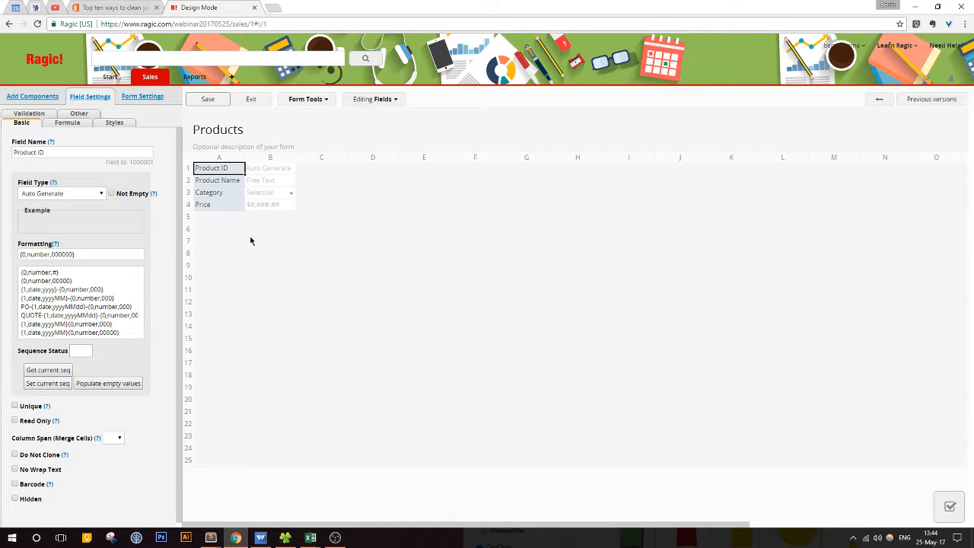
pyautogui.click(16, 406)
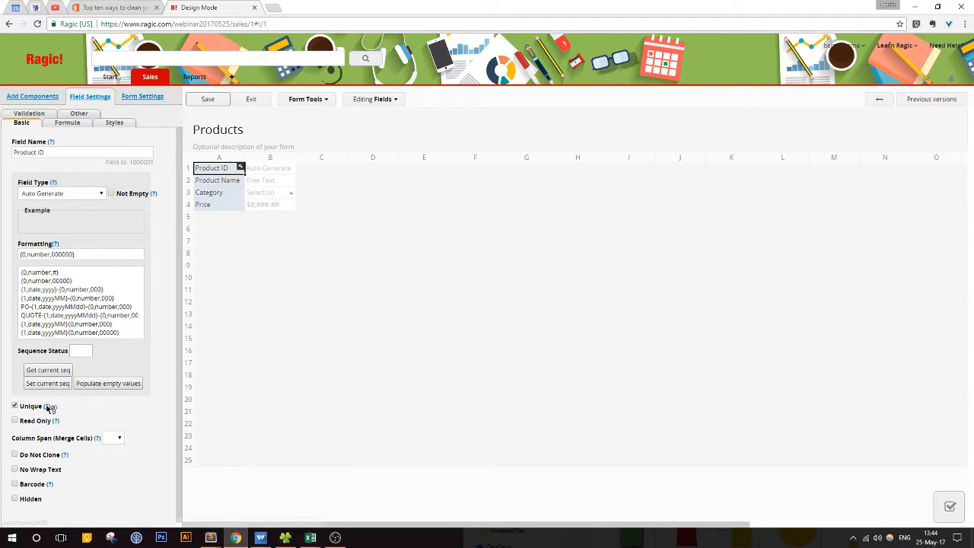
pyautogui.click(46, 406)
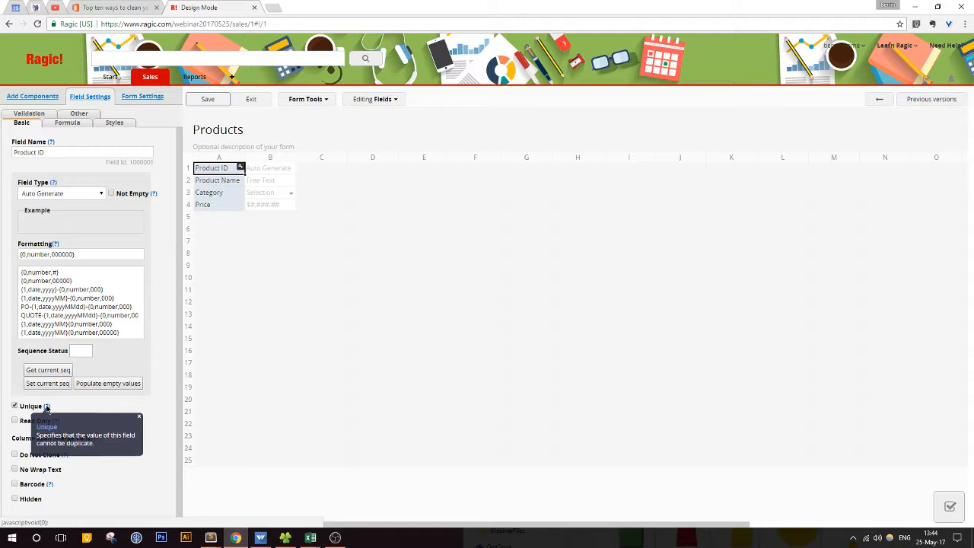
pyautogui.click(140, 418)
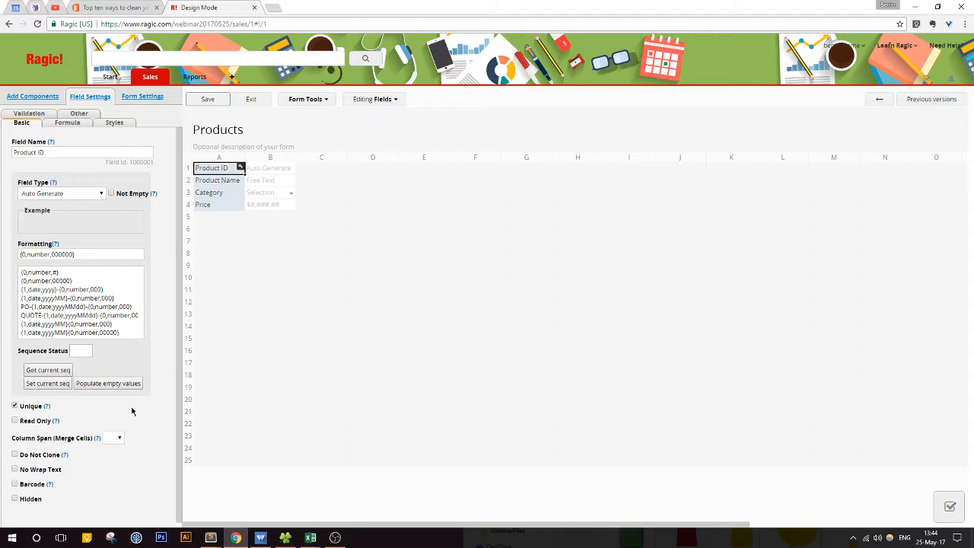
pyautogui.click(209, 99)
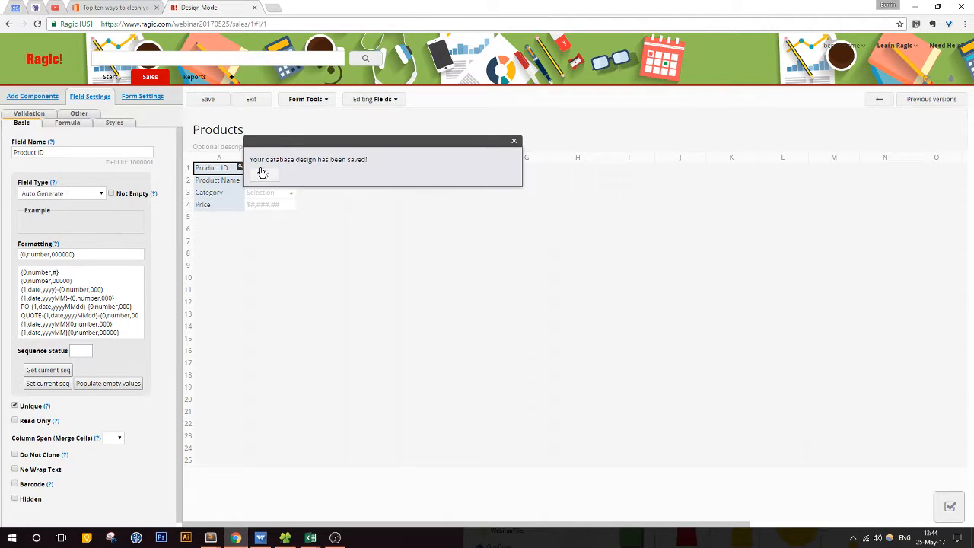
pyautogui.click(250, 99)
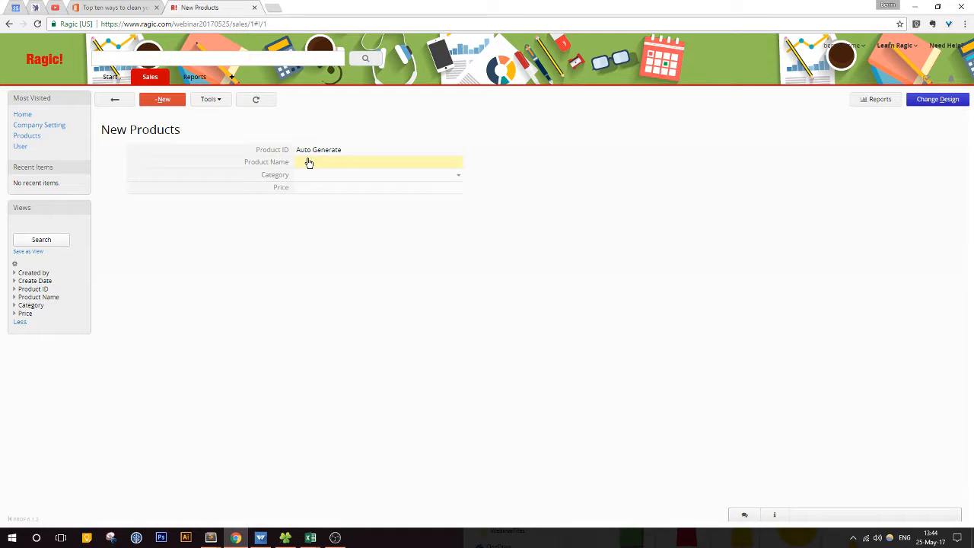
# Step: Add and save a product record named Straw Hat with category Apparel and price 12, leaving design mode at the end
pyautogui.click(308, 161)
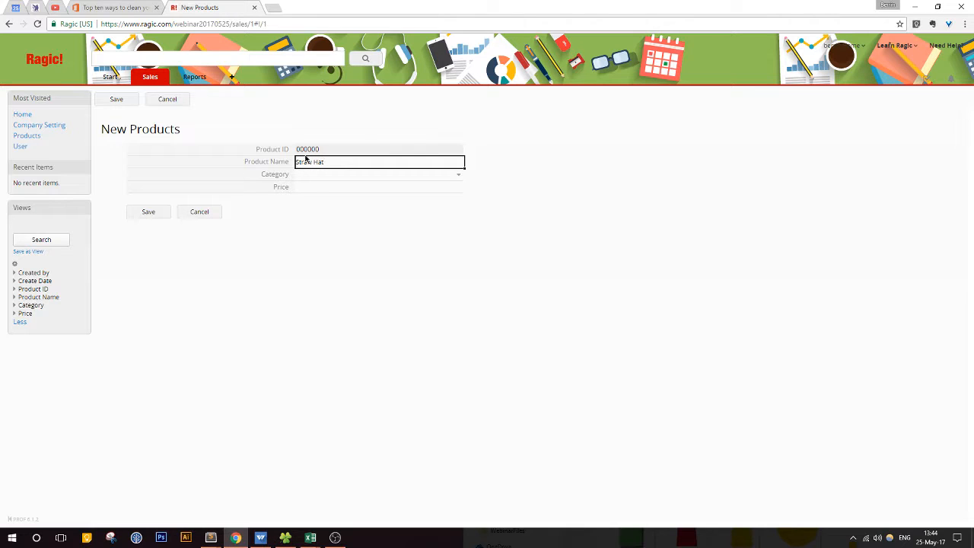
pyautogui.click(313, 176)
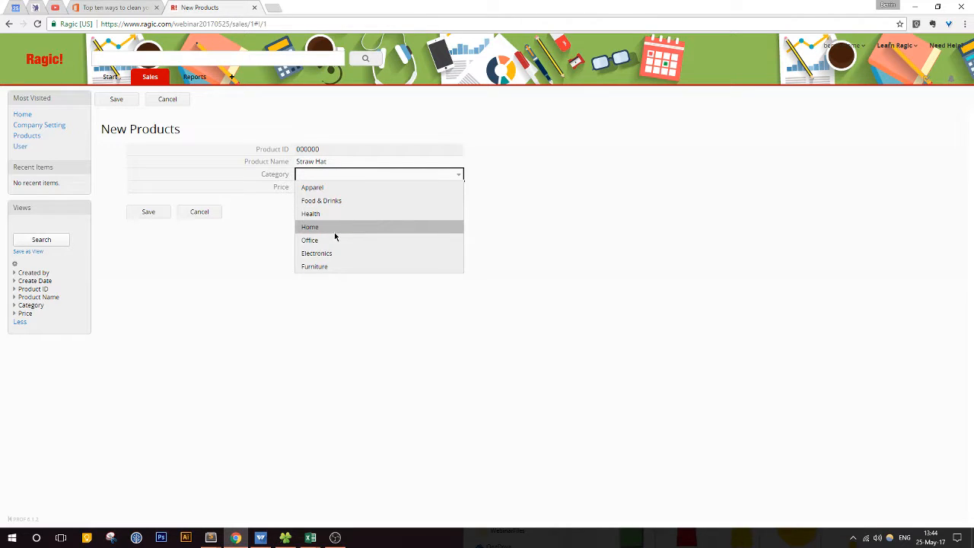
pyautogui.click(340, 189)
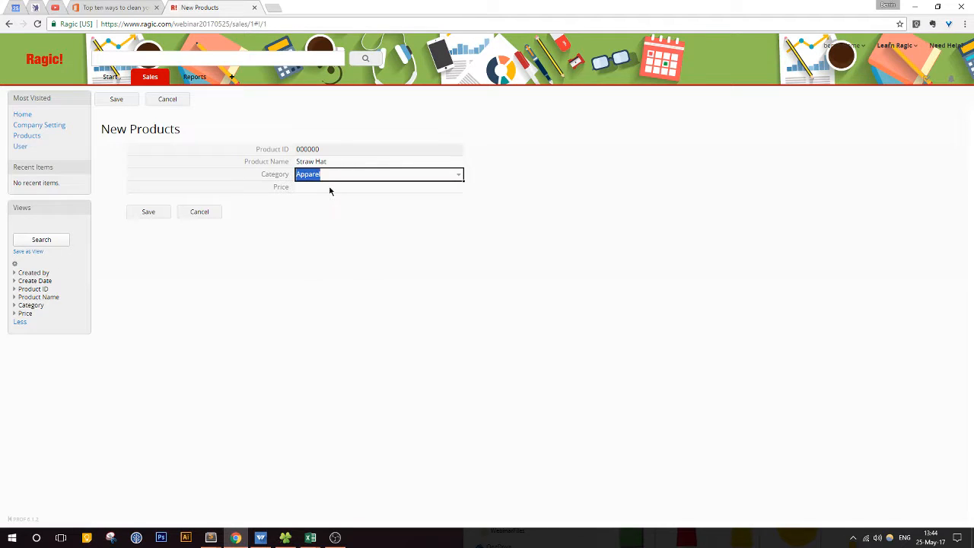
pyautogui.click(328, 188)
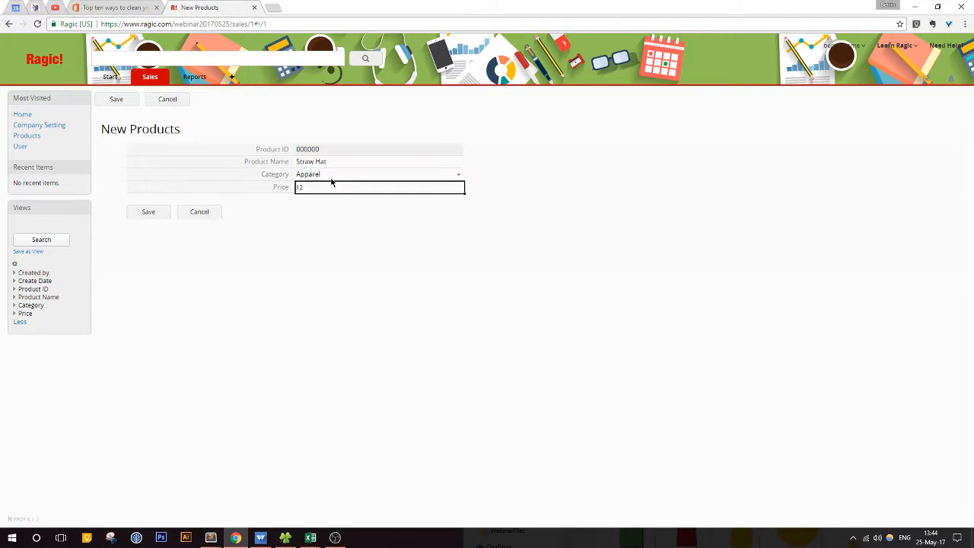
pyautogui.write('12')
pyautogui.click(141, 216)
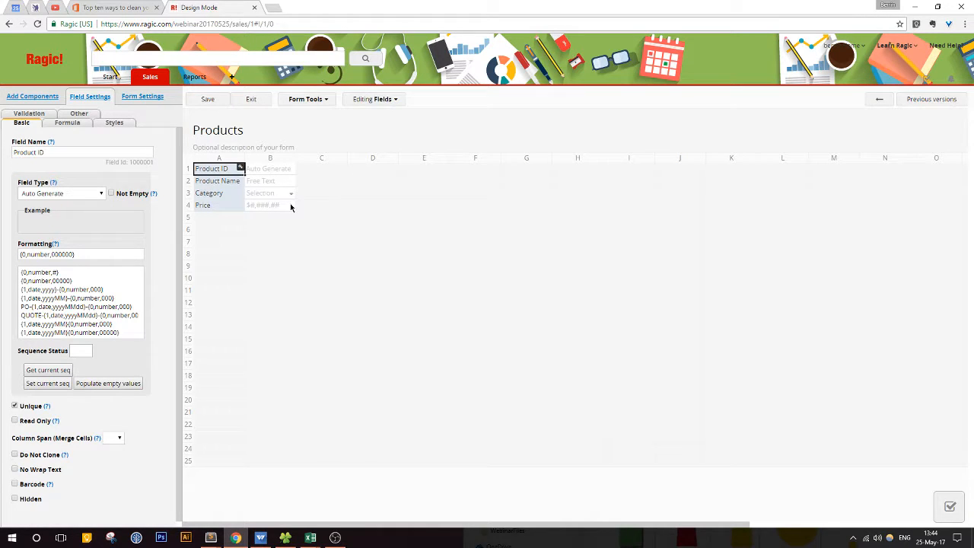
pyautogui.click(252, 99)
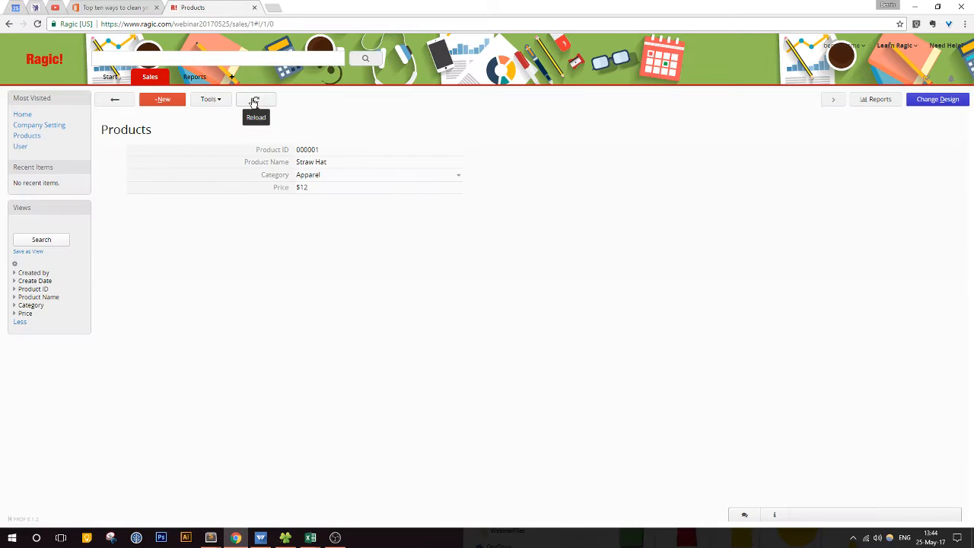
# Step: Add and save a second product record named Gray Sweatshirt with category Apparel and price 25
pyautogui.click(163, 100)
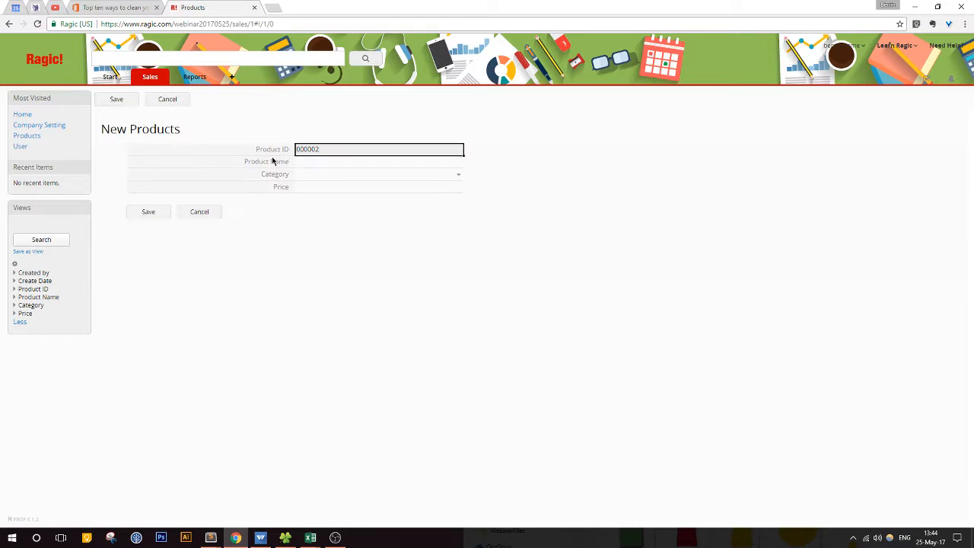
pyautogui.click(320, 159)
pyautogui.click(324, 150)
pyautogui.click(325, 160)
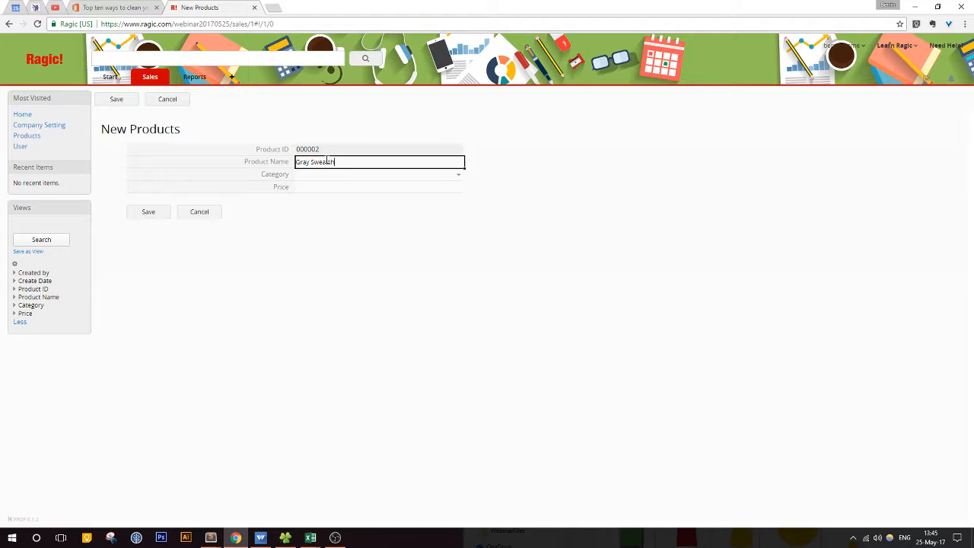
pyautogui.click(305, 174)
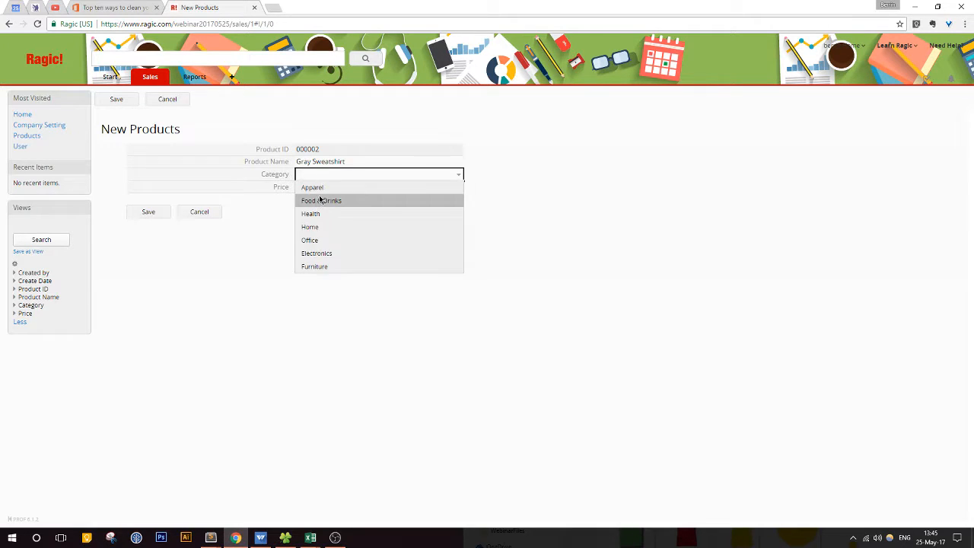
pyautogui.click(319, 188)
pyautogui.click(326, 188)
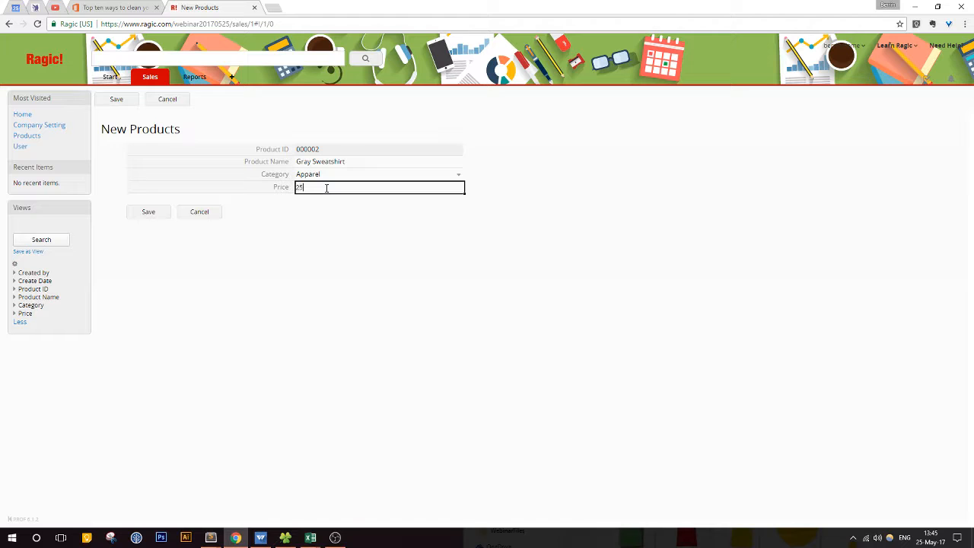
pyautogui.click(149, 211)
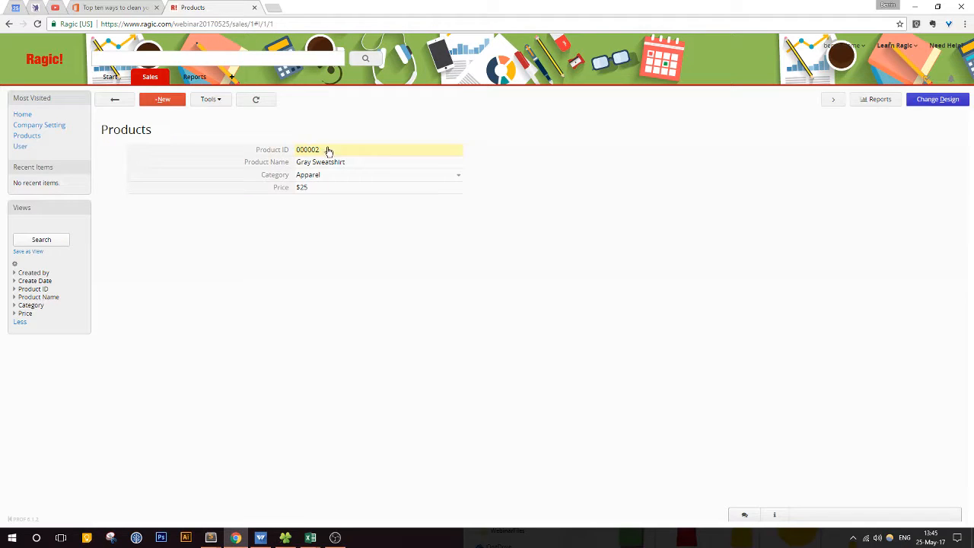
# Step: Try to save the Gray Sweatshirt record with its Product ID changed to 000001, the Straw Hat's ID
pyautogui.click(329, 150)
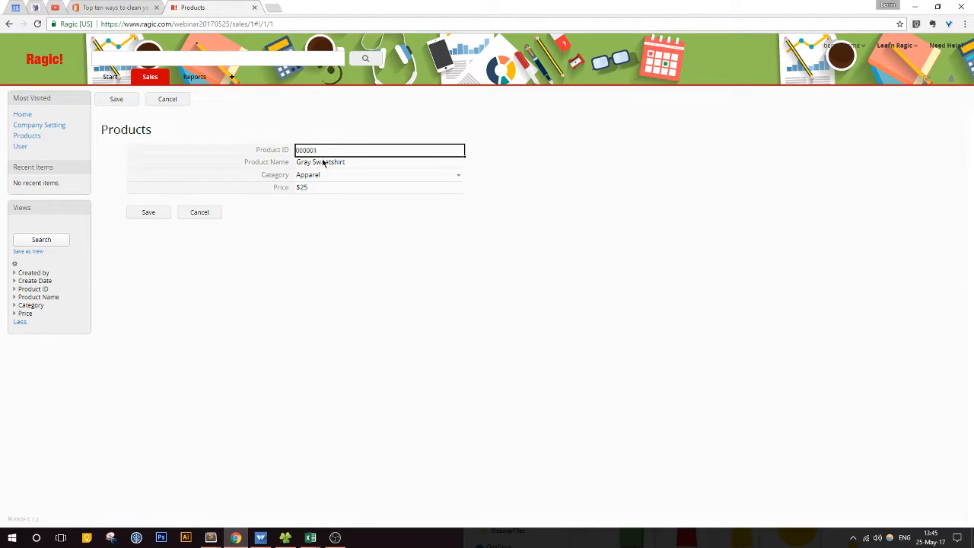
pyautogui.click(165, 215)
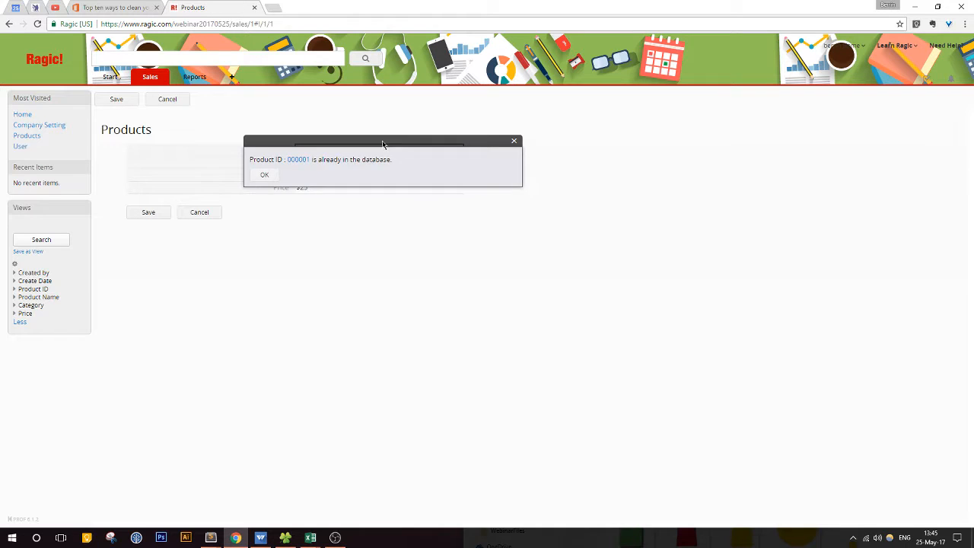
# Step: Restore the Gray Sweatshirt record's Product ID to 000002, save the record, and return to the product list
pyautogui.moveTo(383, 143); pyautogui.dragTo(443, 210)
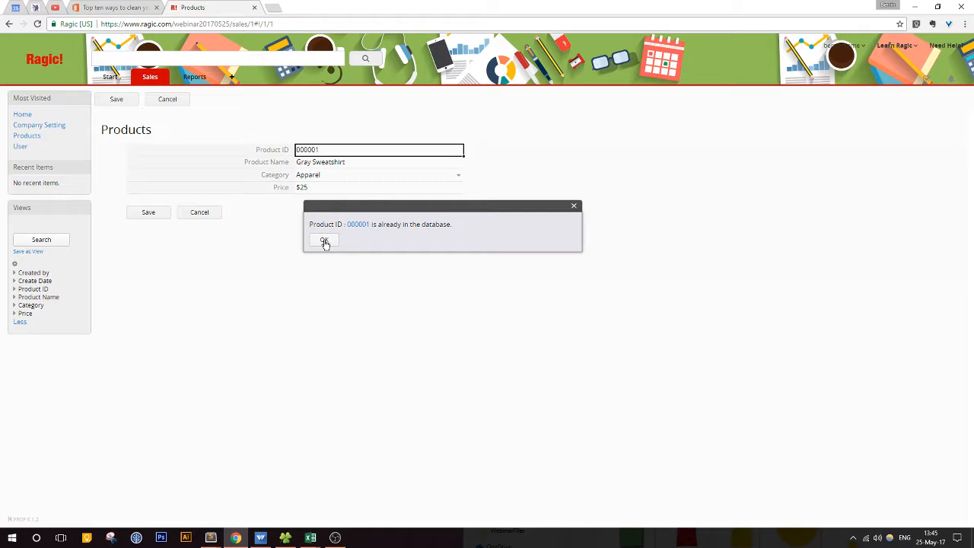
pyautogui.click(574, 205)
pyautogui.doubleClick(366, 148)
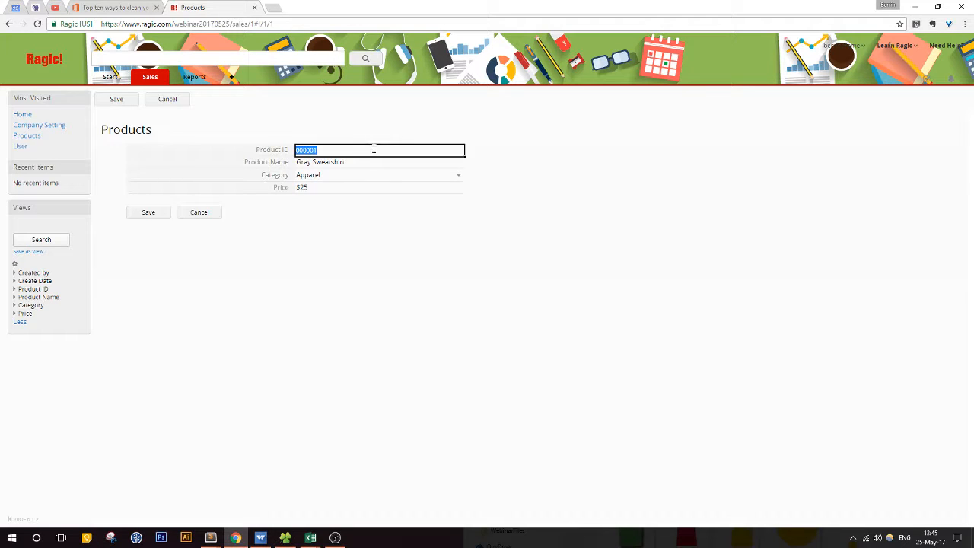
pyautogui.click(376, 149)
pyautogui.click(150, 213)
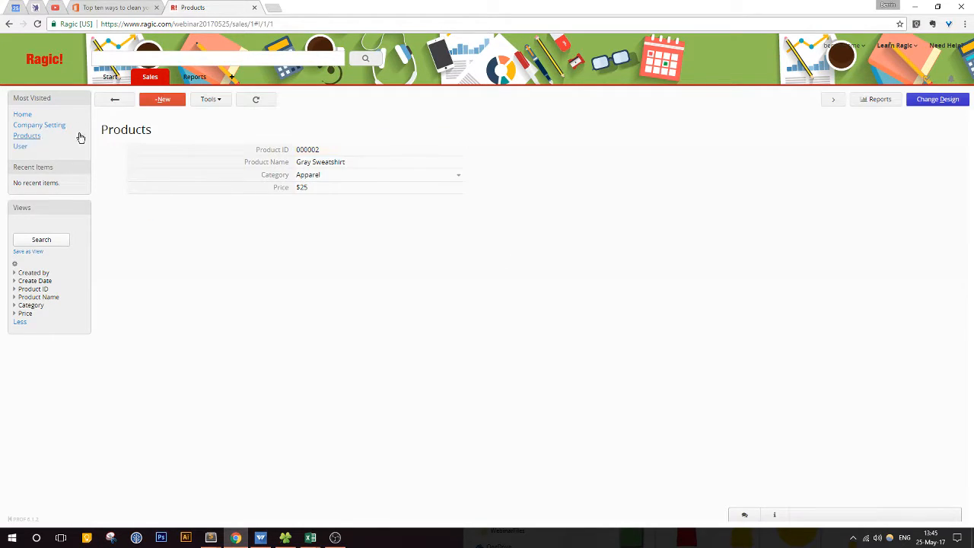
pyautogui.click(107, 99)
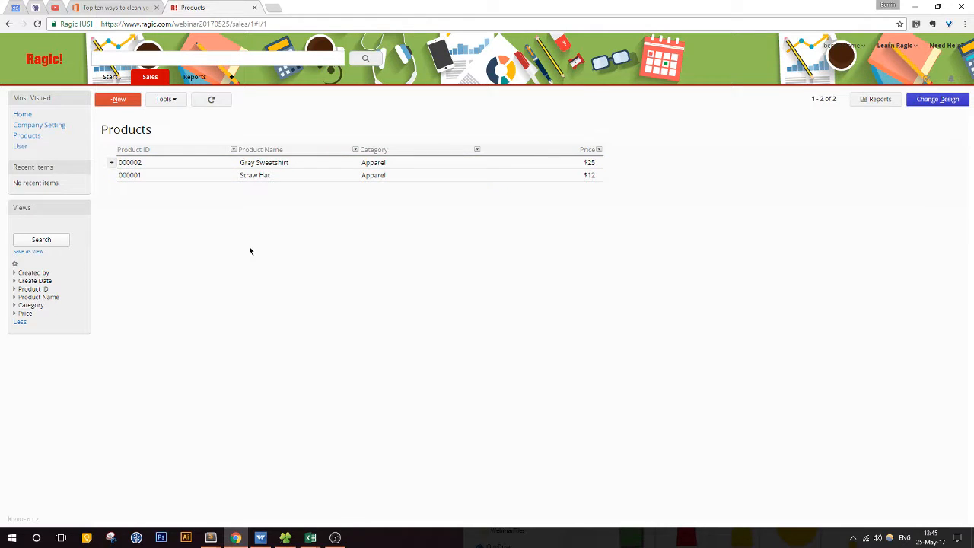
# Step: Try to import Products_11052017.xls from the WebinarFiles folder into the Products sheet
pyautogui.click(168, 100)
pyautogui.click(420, 138)
pyautogui.click(115, 172)
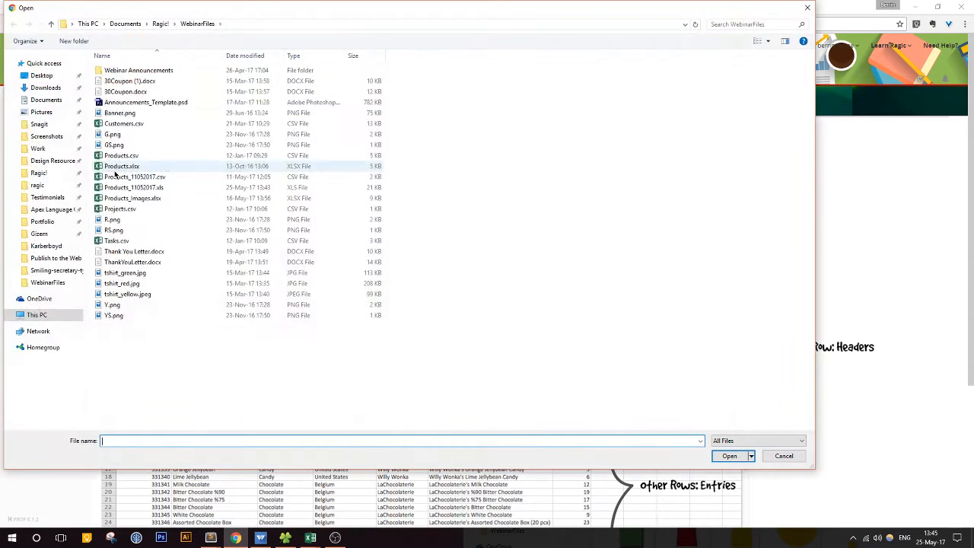
pyautogui.click(158, 188)
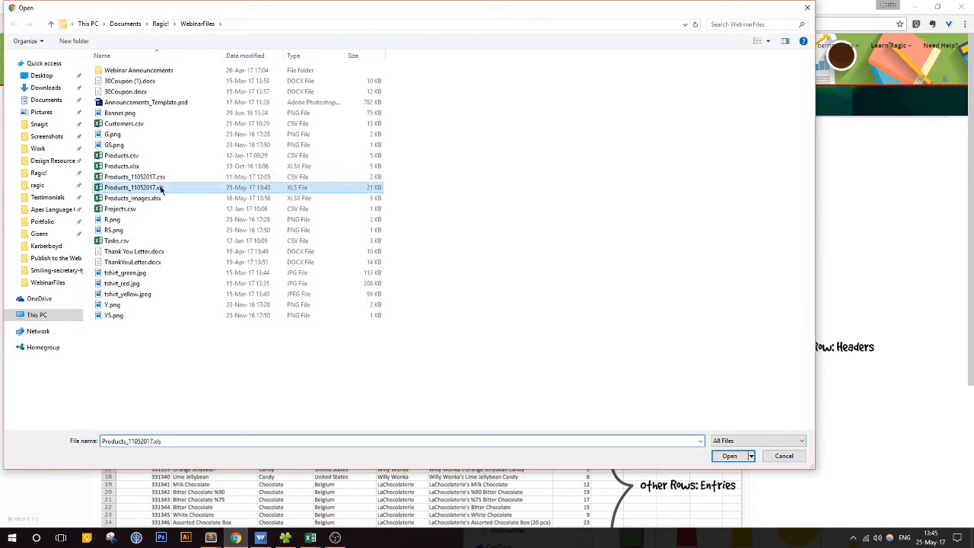
pyautogui.click(729, 455)
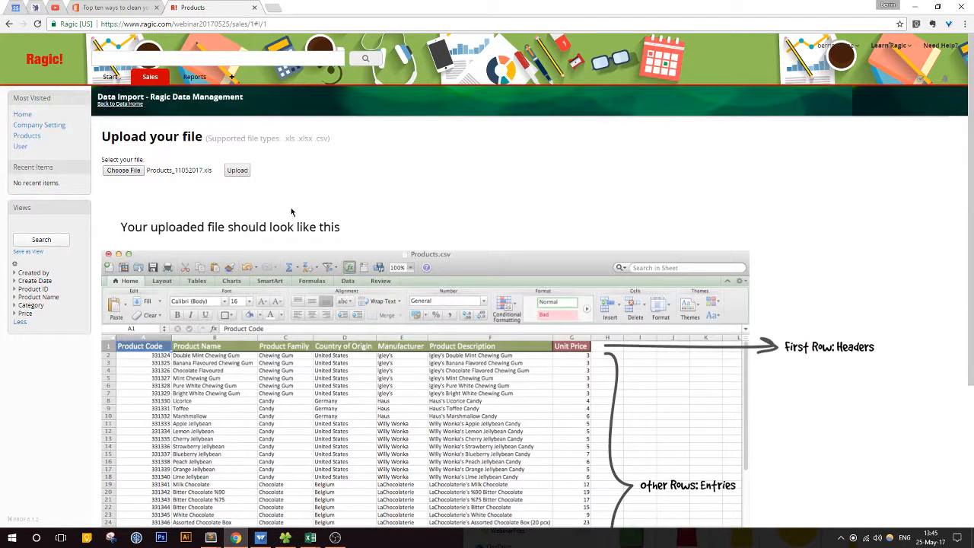
pyautogui.click(238, 171)
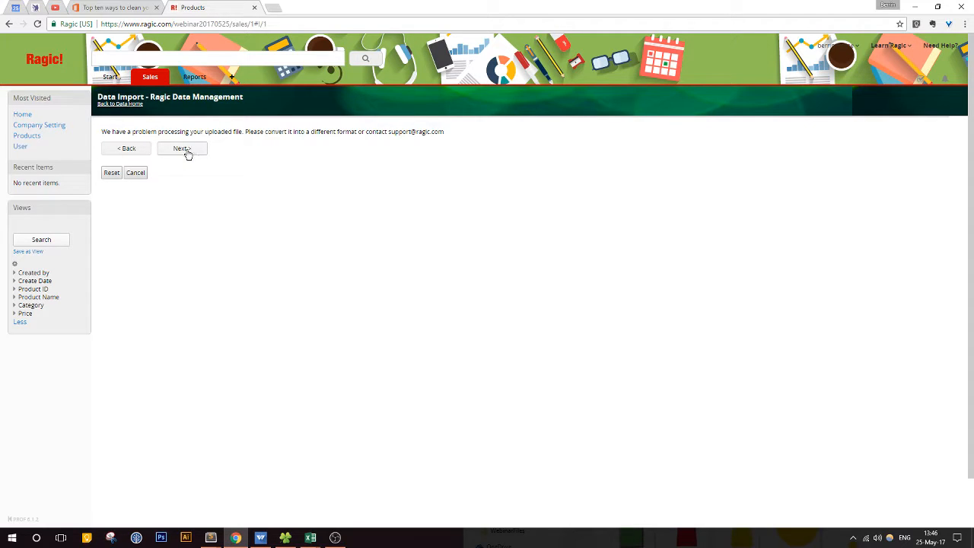
pyautogui.click(131, 175)
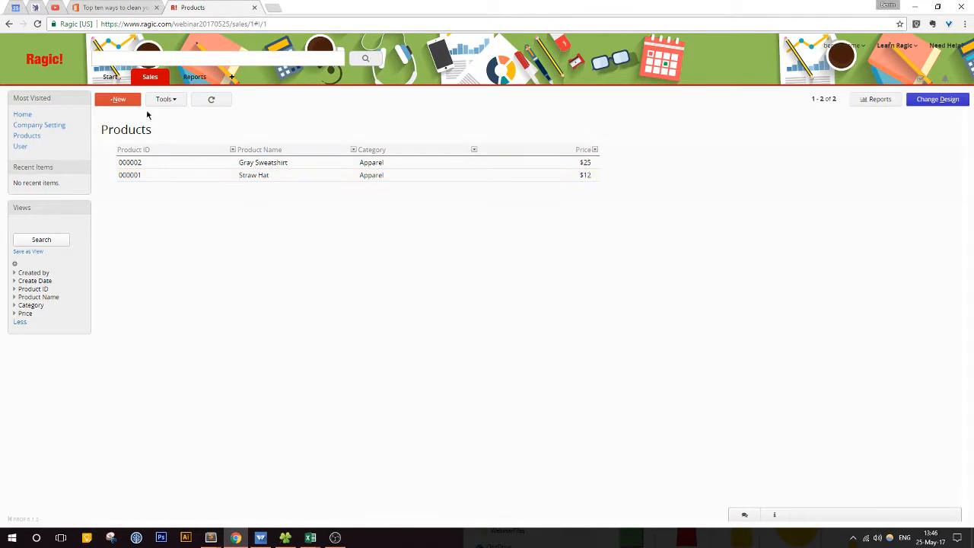
# Step: Retry importing the same Products_11052017.xls file into the Products sheet, then cancel the import
pyautogui.click(175, 103)
pyautogui.click(396, 142)
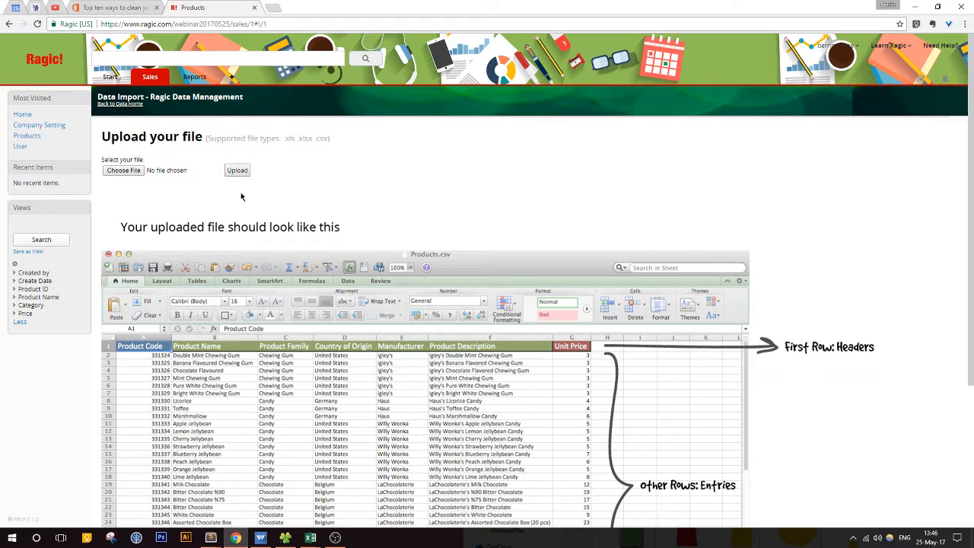
pyautogui.click(123, 170)
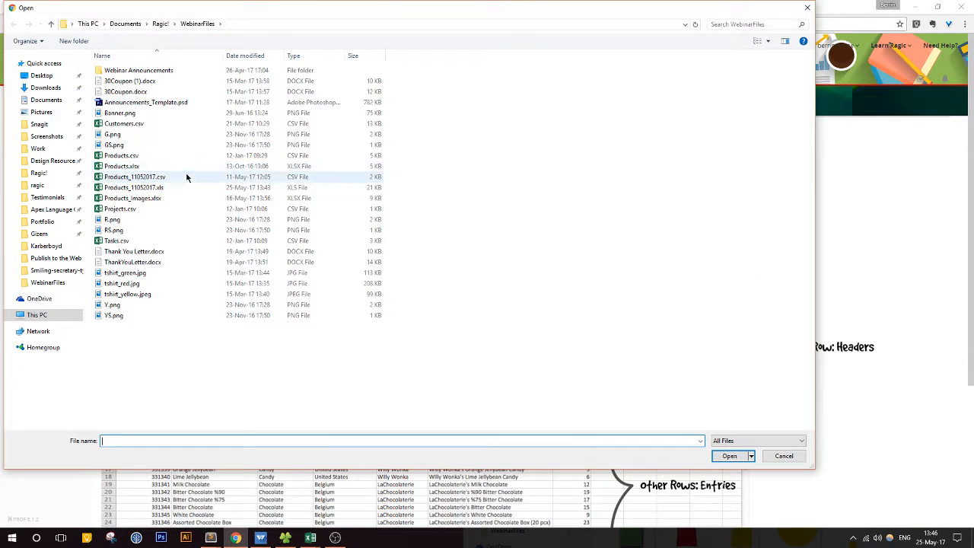
pyautogui.click(176, 188)
pyautogui.click(729, 456)
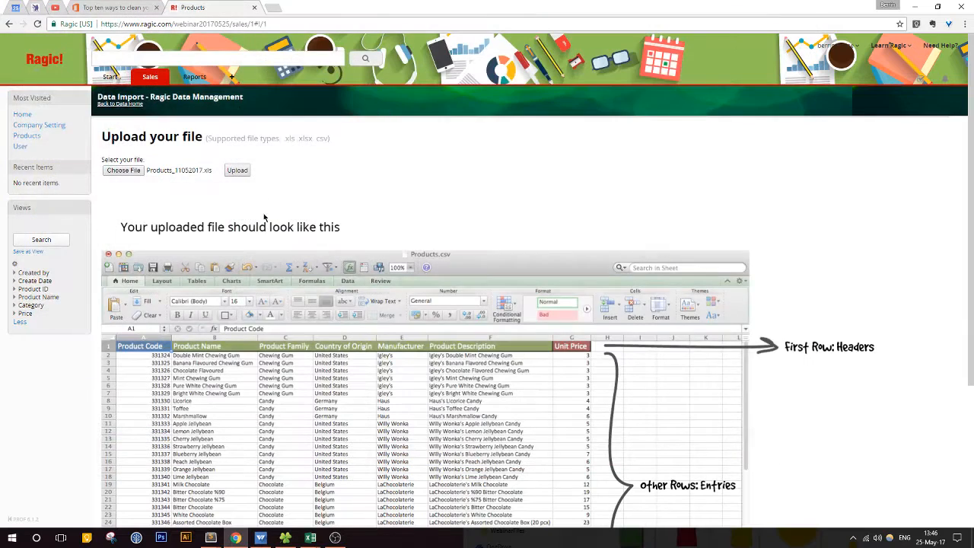
pyautogui.click(236, 171)
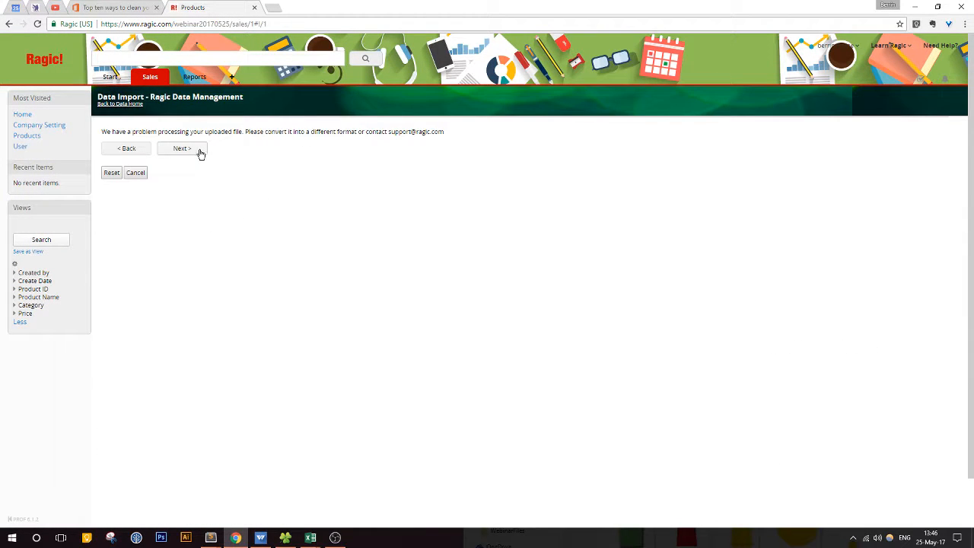
pyautogui.click(137, 173)
# Step: Switch to the Customers.csv workbook in Excel and close it without saving its changes
pyautogui.moveTo(314, 538)
pyautogui.click(342, 493)
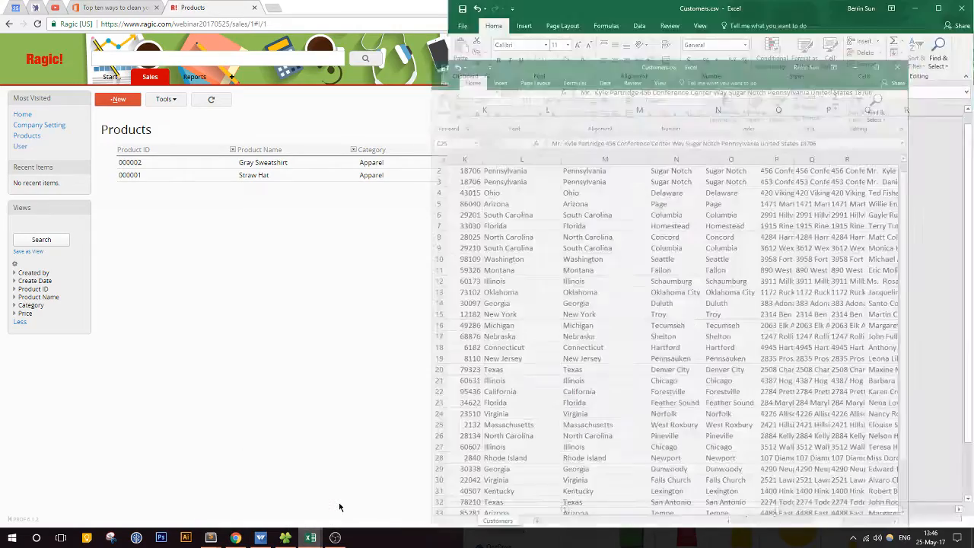
pyautogui.click(958, 9)
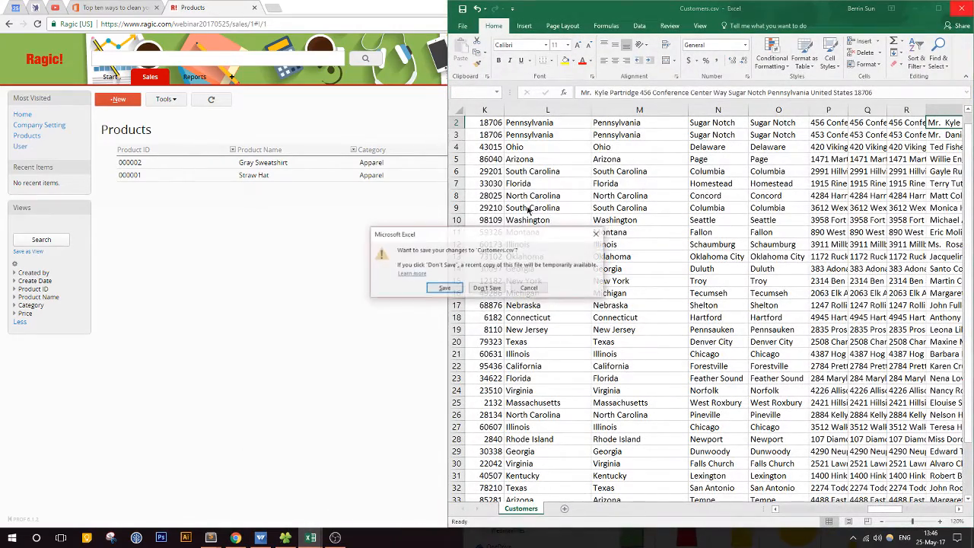
pyautogui.click(487, 288)
# Step: Bring up the Products_11052017.xls workbook in Excel and name a new copy Products25052017 in the WebinarFiles folder
pyautogui.click(311, 537)
pyautogui.click(310, 537)
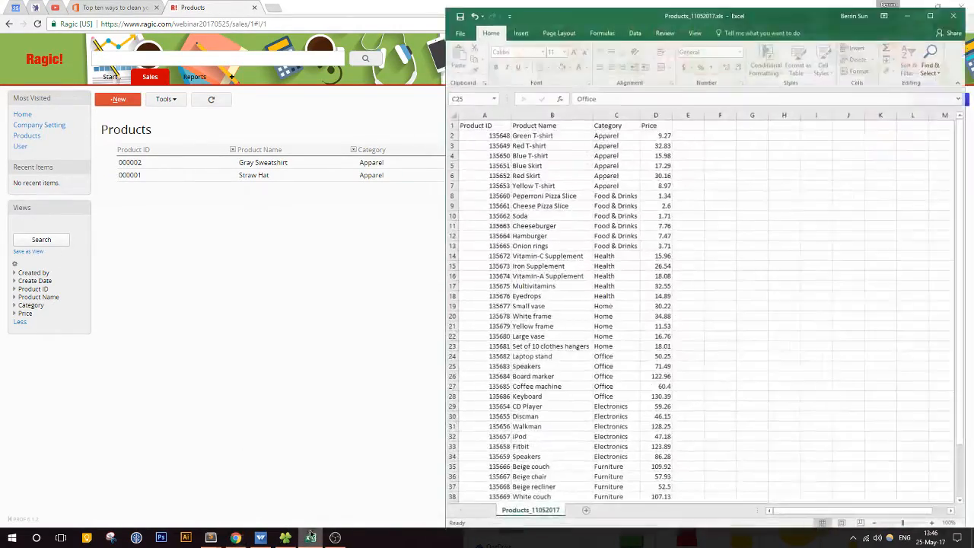
pyautogui.click(578, 219)
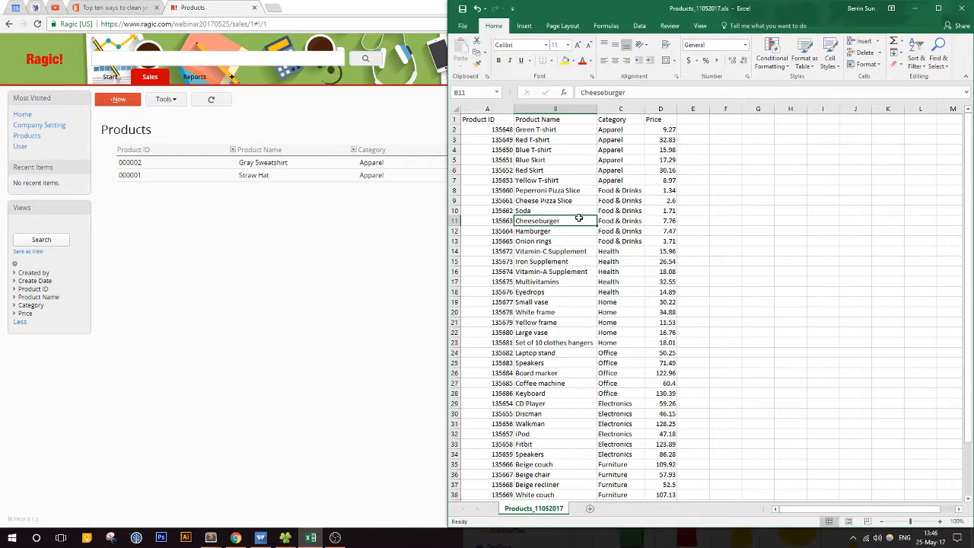
pyautogui.click(462, 26)
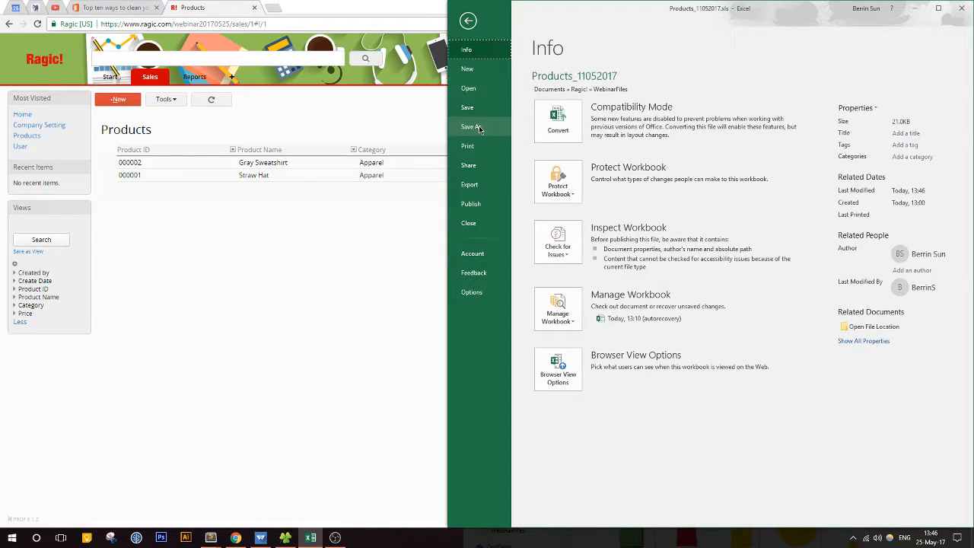
pyautogui.click(480, 128)
pyautogui.click(660, 148)
pyautogui.click(777, 92)
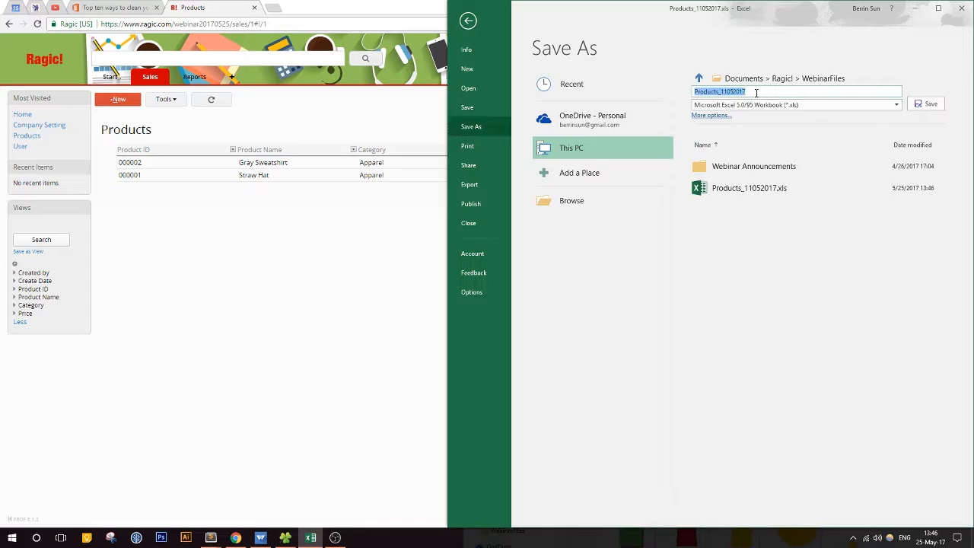
pyautogui.click(769, 91)
pyautogui.moveTo(769, 91); pyautogui.dragTo(718, 93)
pyautogui.write('25052017')
# Step: Save the copy in CSV (Comma delimited) format and close the workbook
pyautogui.click(769, 108)
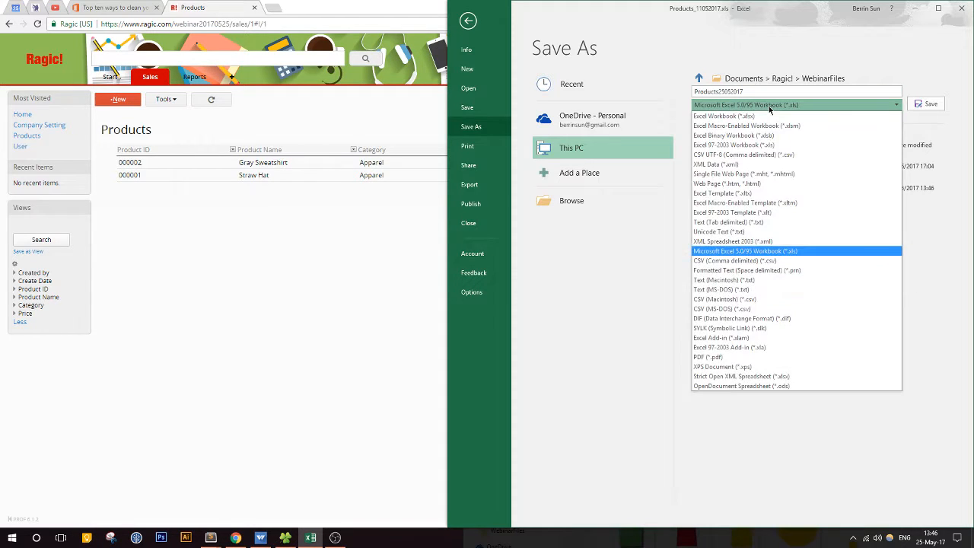
pyautogui.click(802, 261)
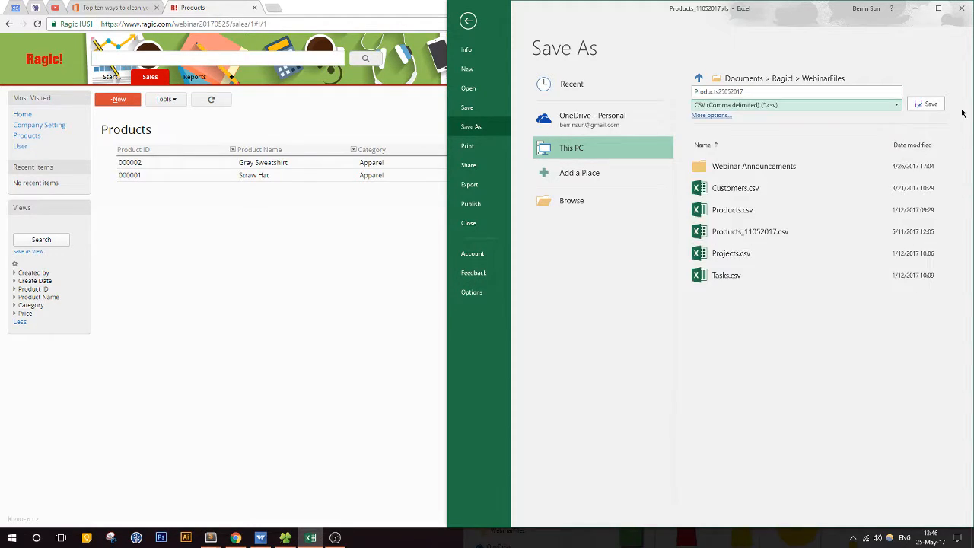
pyautogui.click(934, 105)
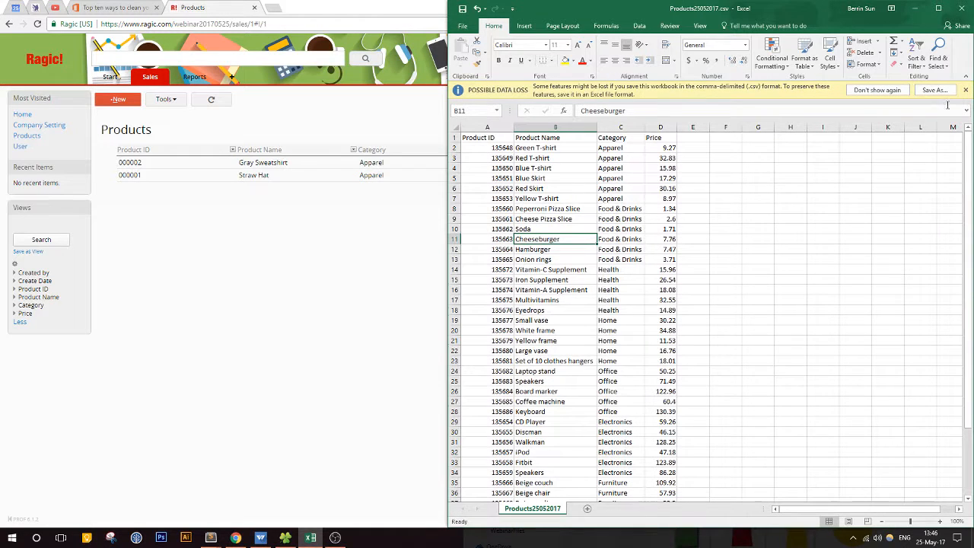
pyautogui.click(961, 7)
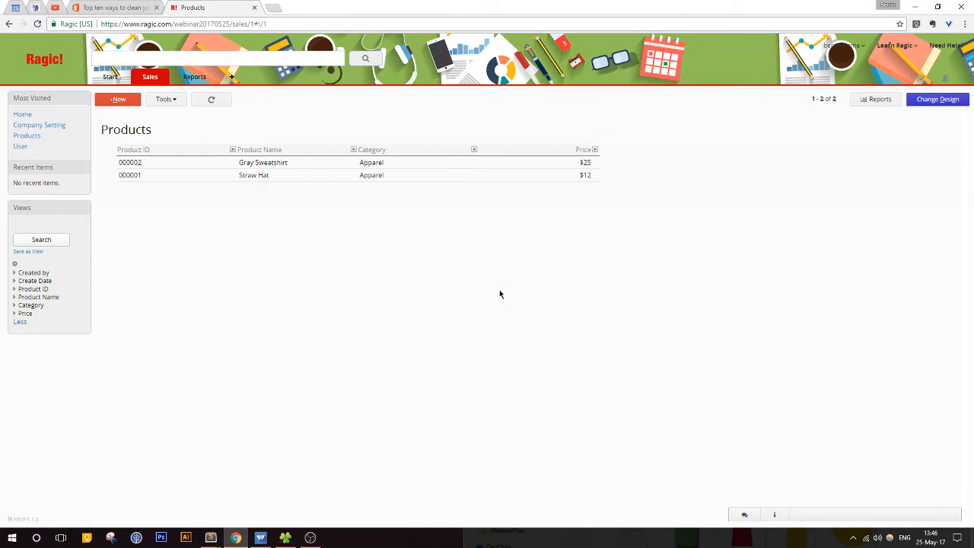
# Step: Start a data import into the Ragic Products sheet and upload Products25052017.csv
pyautogui.click(172, 103)
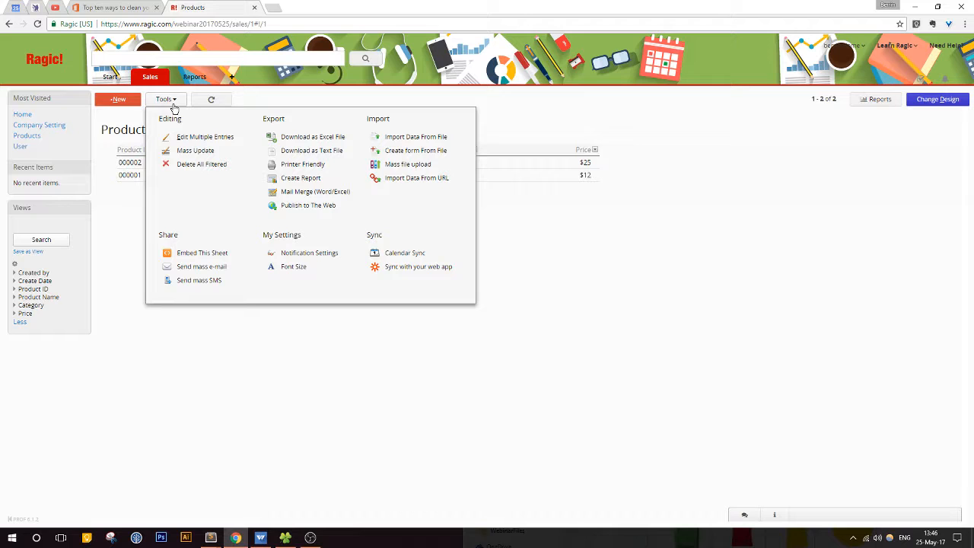
pyautogui.click(402, 142)
pyautogui.click(124, 168)
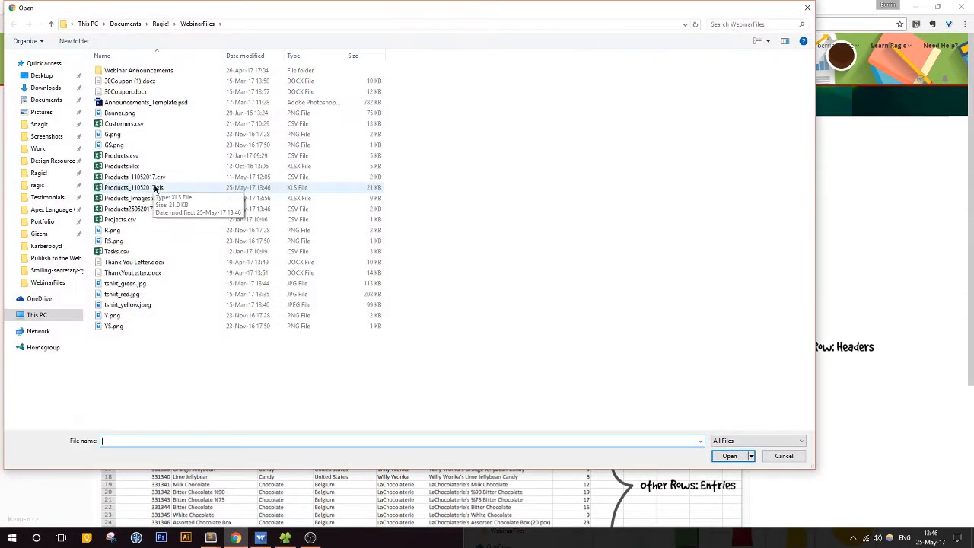
pyautogui.click(190, 210)
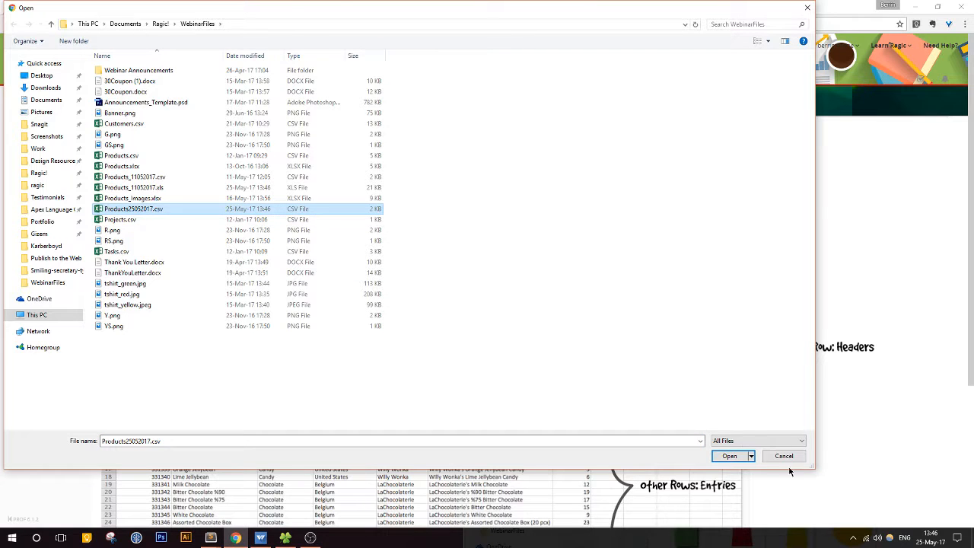
pyautogui.click(729, 456)
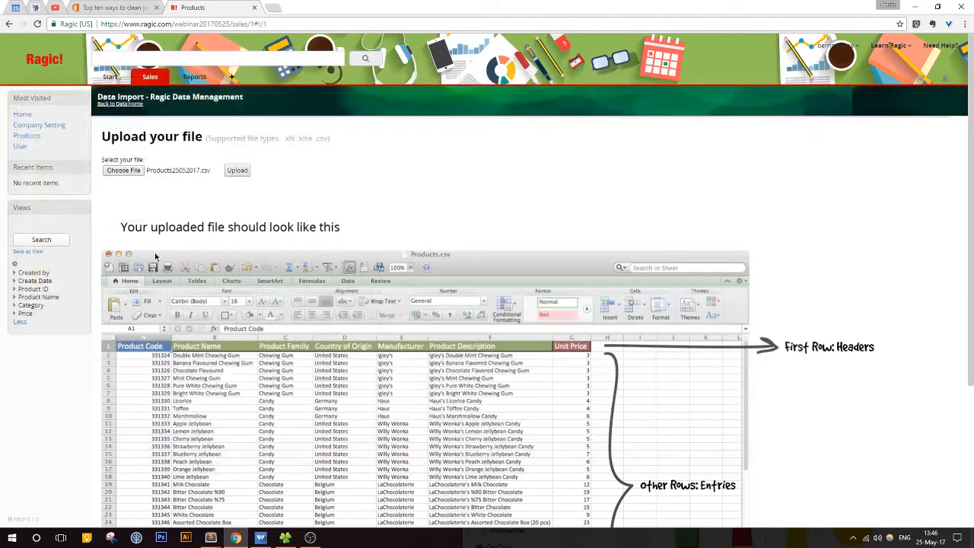
pyautogui.click(245, 172)
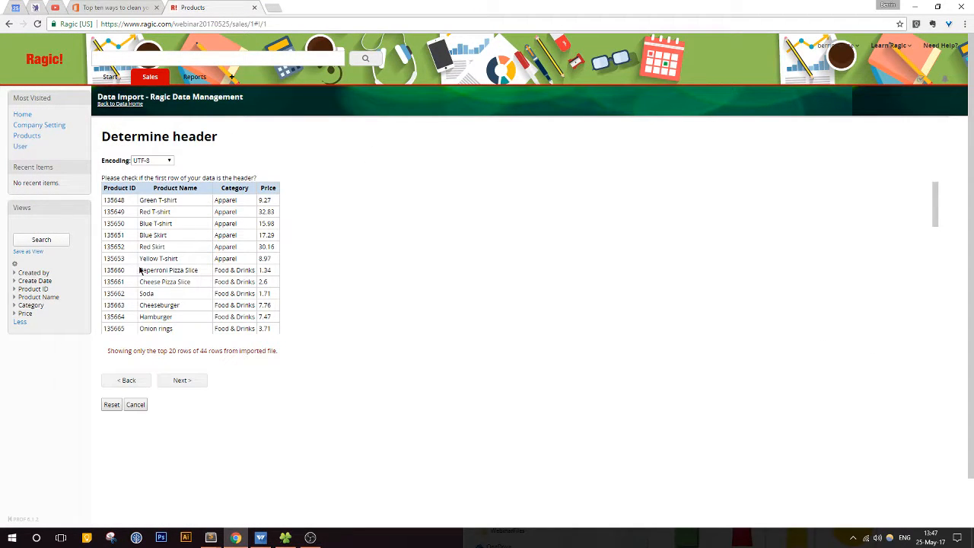
# Step: Review the previewed rows, accept the first row as the header, and accept the suggested mapping to the Ragic fields
pyautogui.scroll(-10, 140, 272)
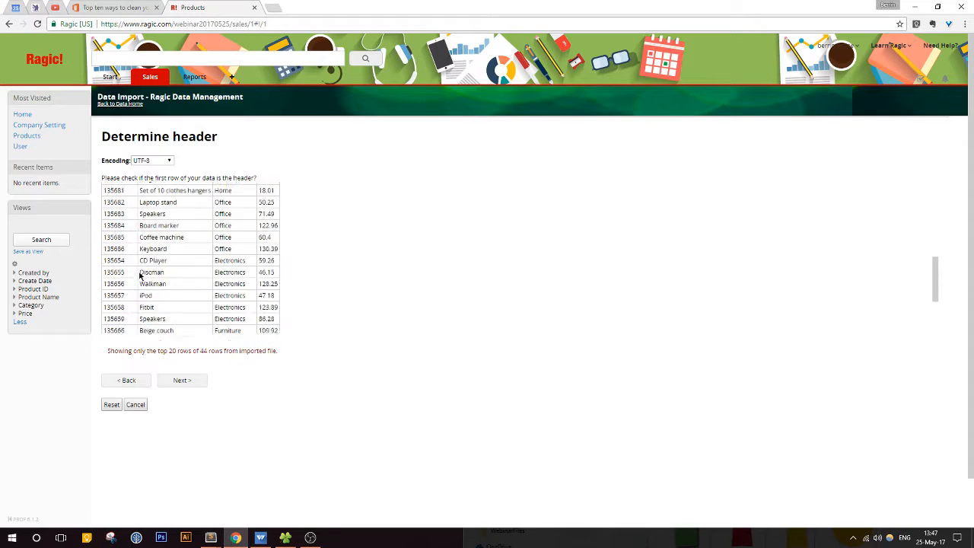
pyautogui.scroll(10, 140, 275)
pyautogui.moveTo(106, 199); pyautogui.dragTo(143, 273)
pyautogui.scroll(-8, 121, 291)
pyautogui.scroll(4, 149, 272)
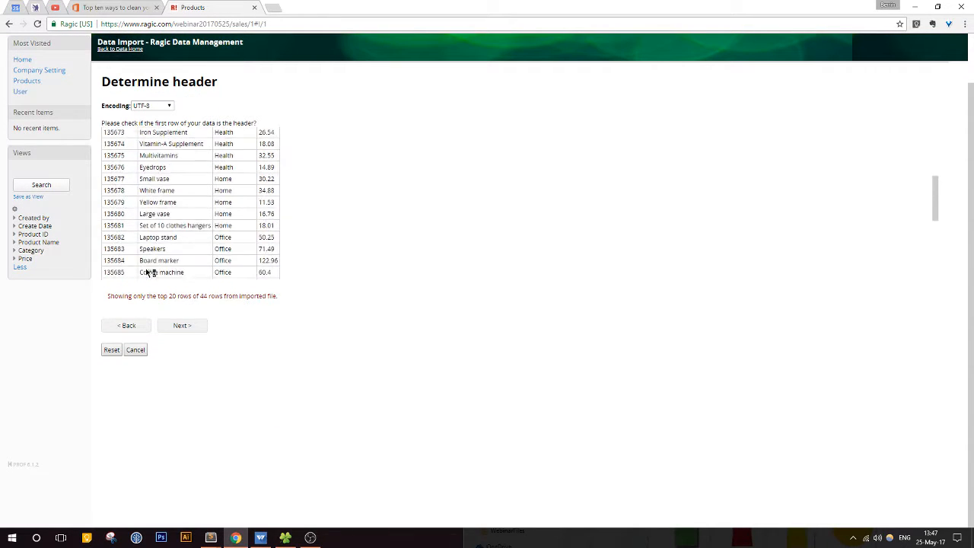
pyautogui.scroll(6, 148, 273)
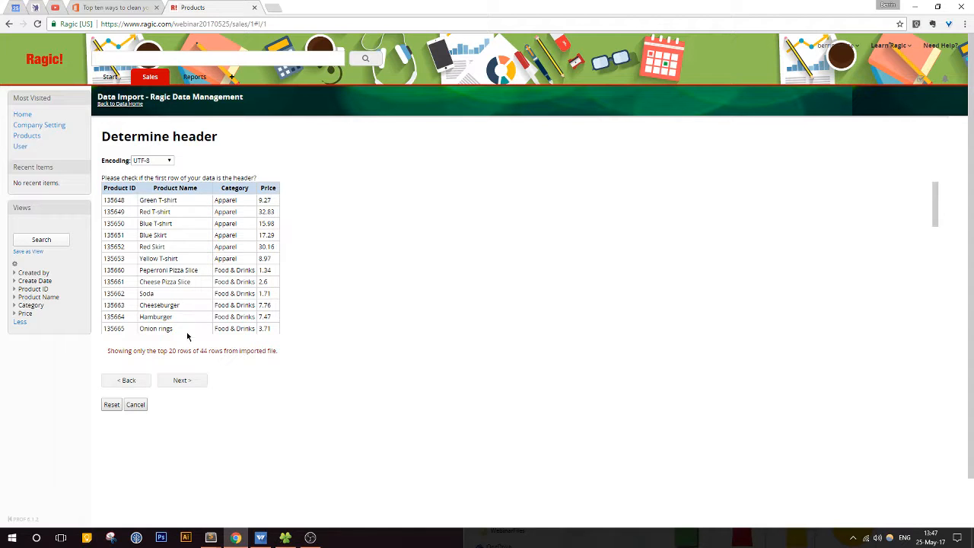
pyautogui.click(184, 380)
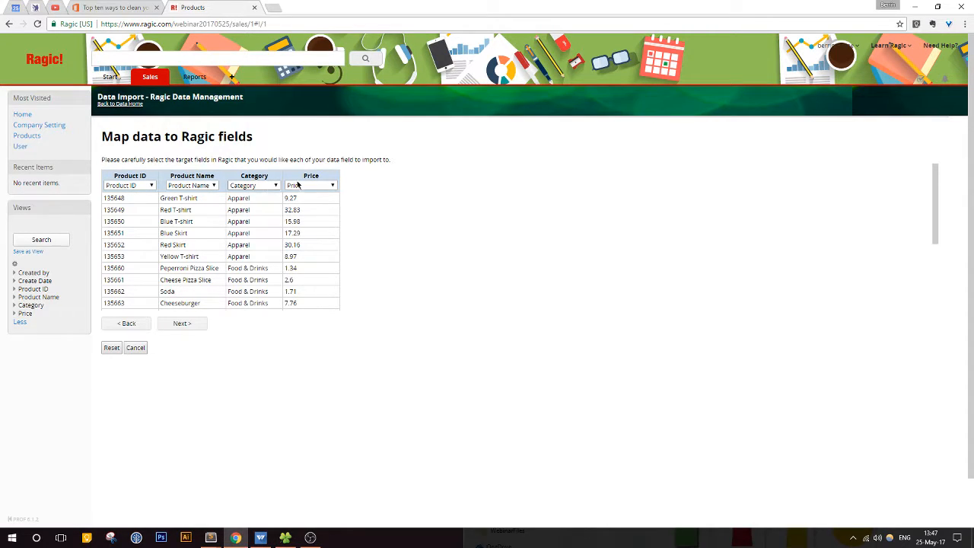
pyautogui.click(182, 325)
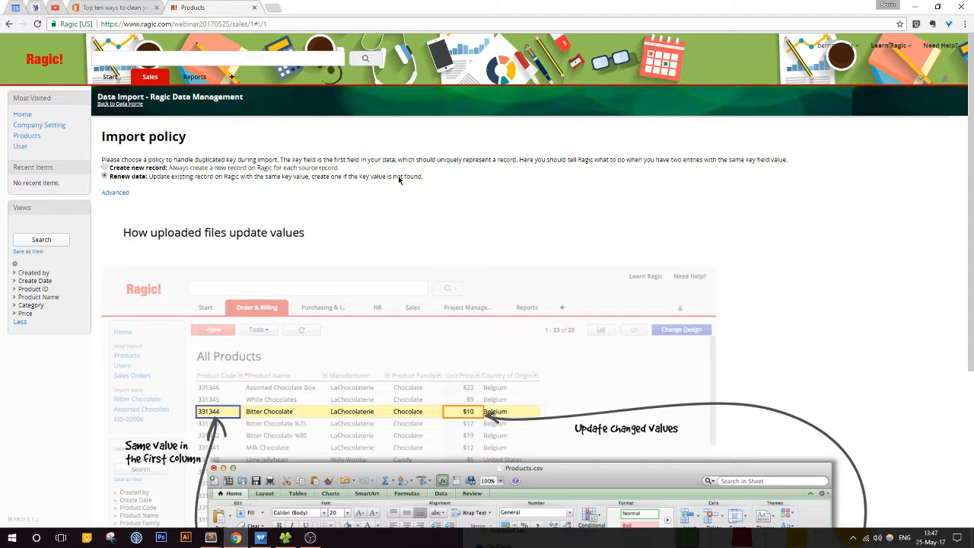
# Step: Examine the import policy on duplicated keys and the illustration of how uploaded files update existing values
pyautogui.moveTo(172, 159); pyautogui.dragTo(241, 160)
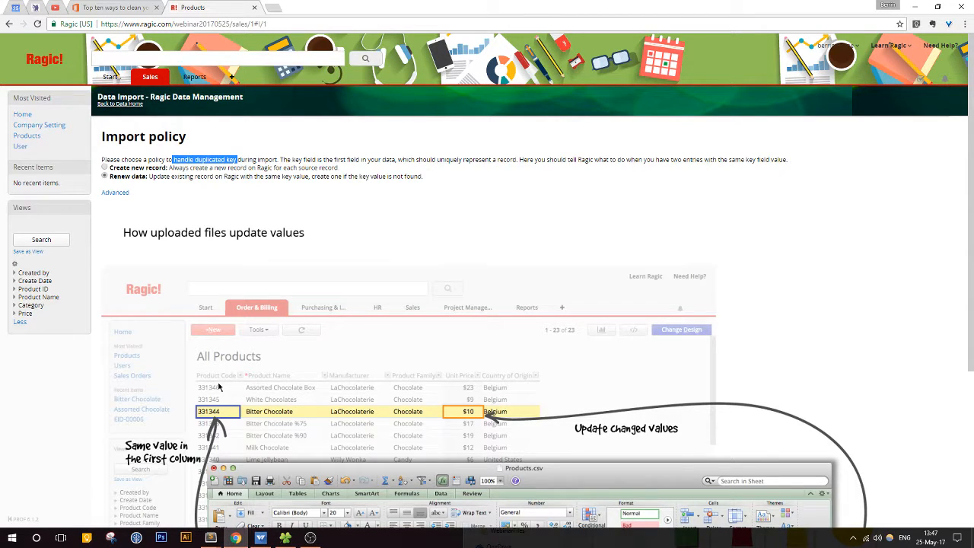
pyautogui.scroll(-3, 218, 387)
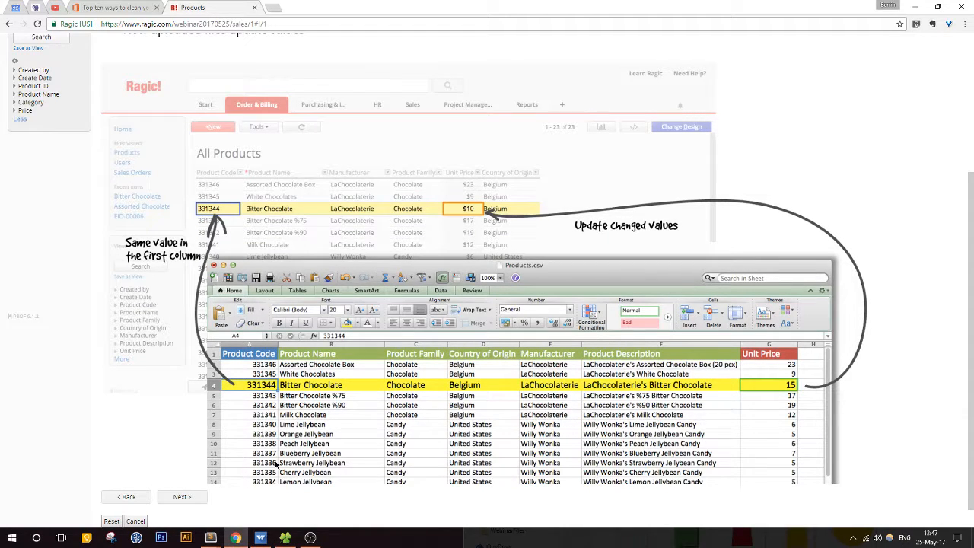
pyautogui.scroll(2, 278, 462)
pyautogui.scroll(-2, 277, 463)
pyautogui.scroll(3, 319, 389)
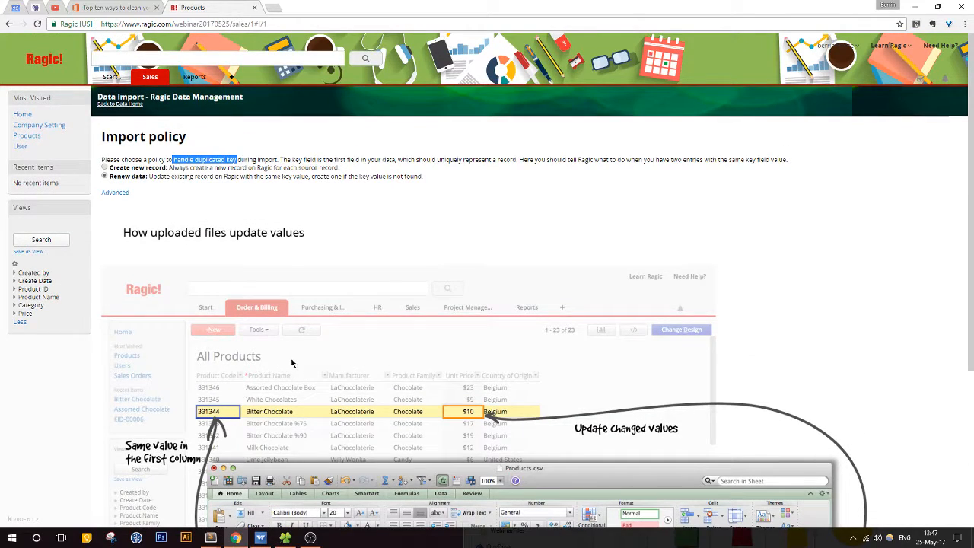
pyautogui.scroll(-2, 291, 363)
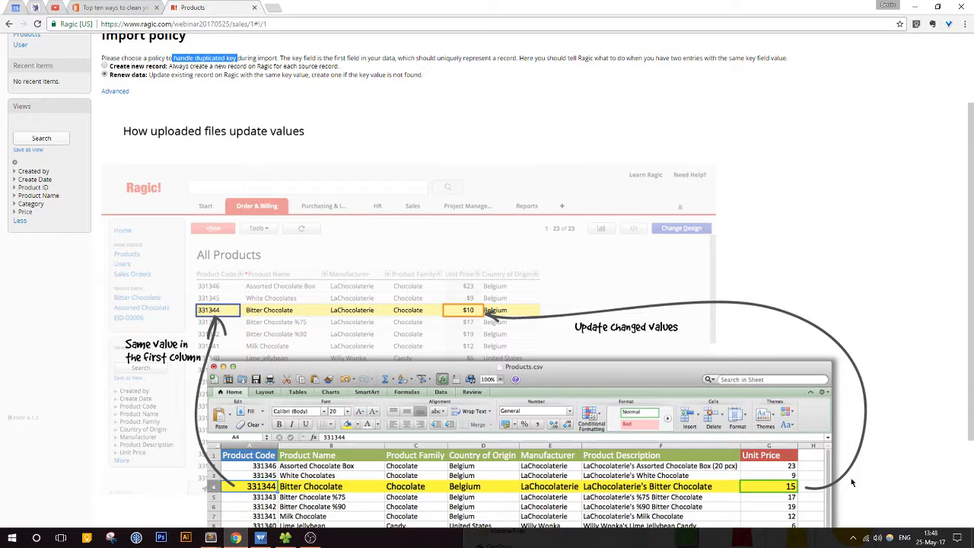
pyautogui.scroll(2, 491, 340)
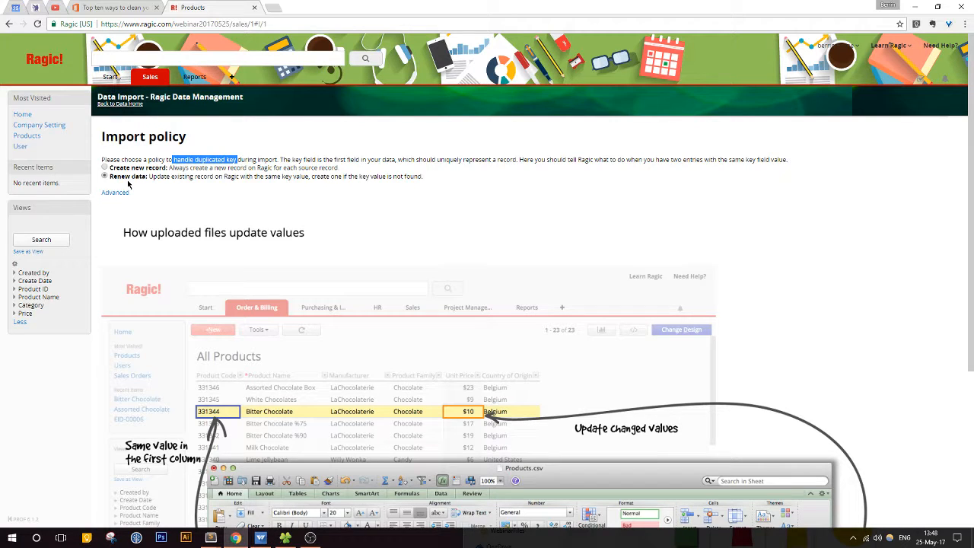
# Step: Open the Products sheet's design in a separate browser tab, check the Product ID field's Unique setting, and return to the import policy
pyautogui.click(150, 78)
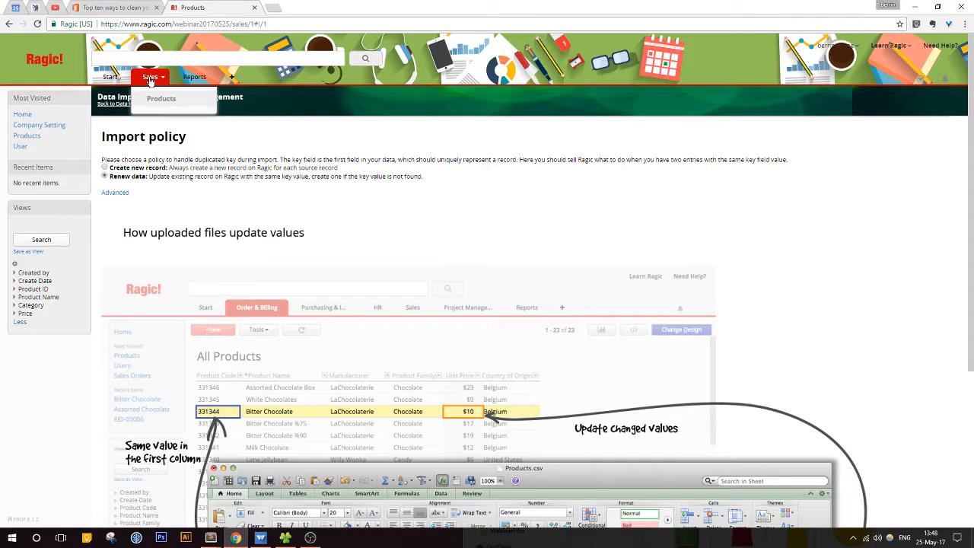
pyautogui.middleClick(161, 98)
pyautogui.click(304, 7)
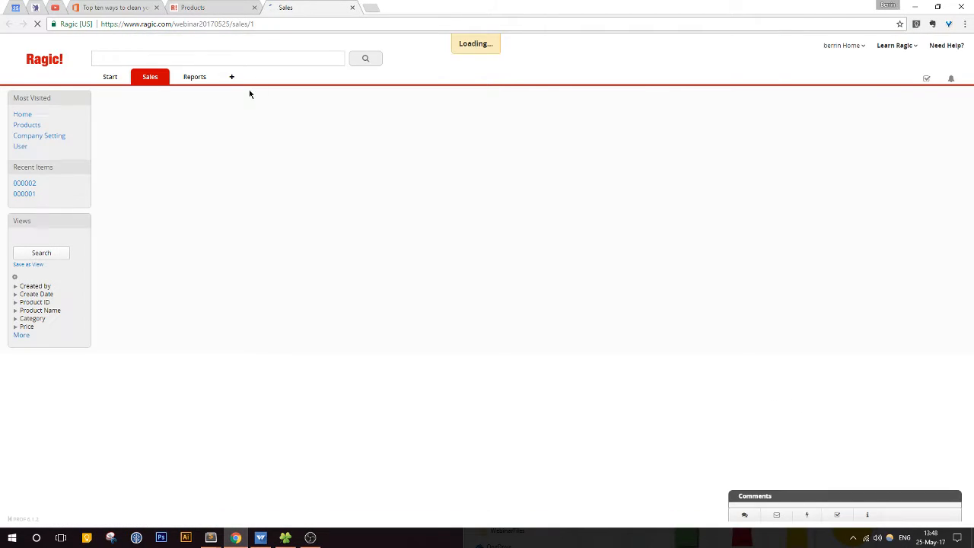
pyautogui.click(187, 161)
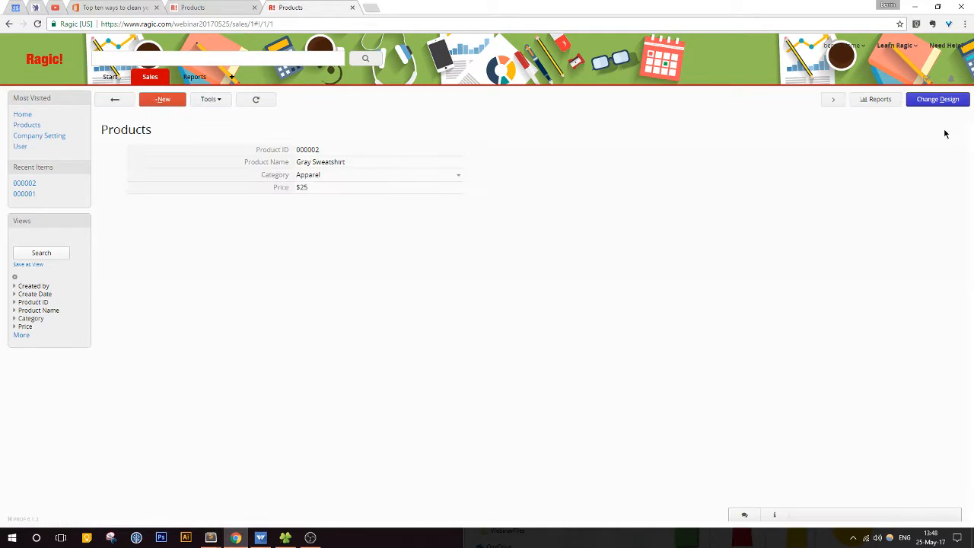
pyautogui.click(936, 100)
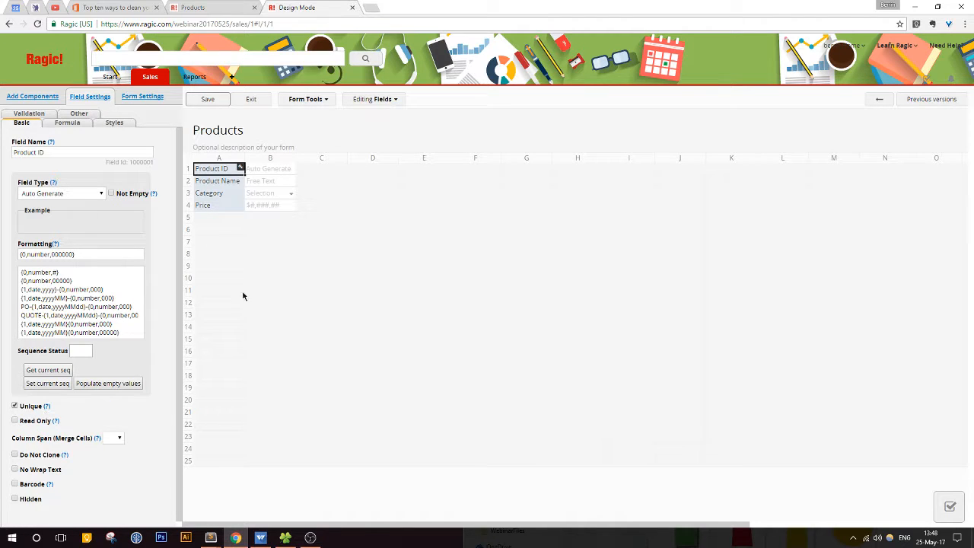
pyautogui.click(206, 9)
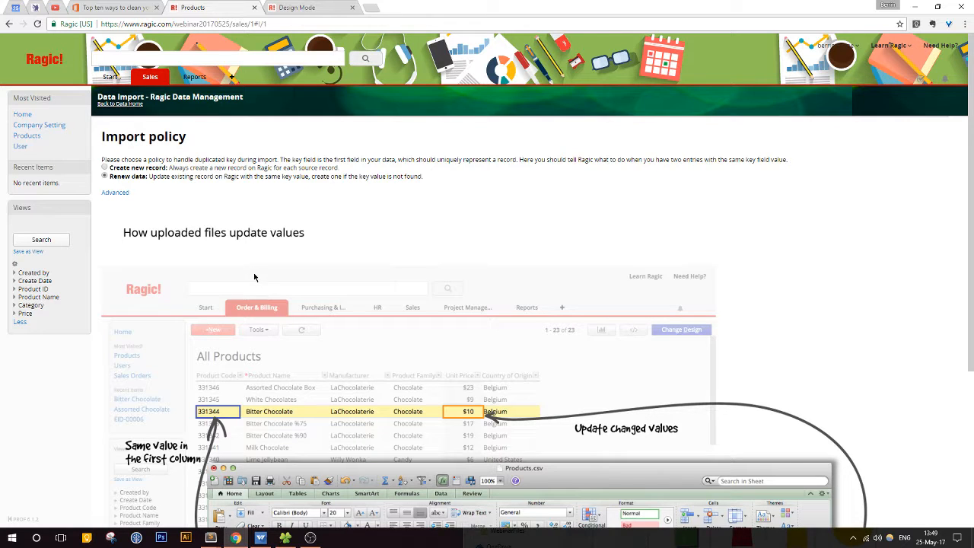
pyautogui.hotkey('ctrl', 'Tab')
pyautogui.click(213, 11)
# Step: Show the advanced import options, leave them unselected, keep the Renew data policy, and import the products data
pyautogui.click(122, 192)
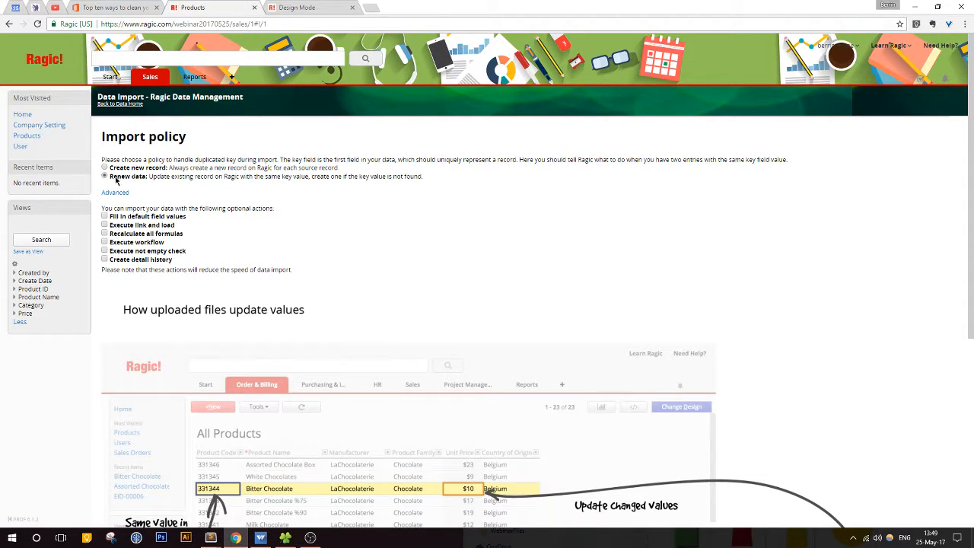
pyautogui.scroll(-4, 377, 326)
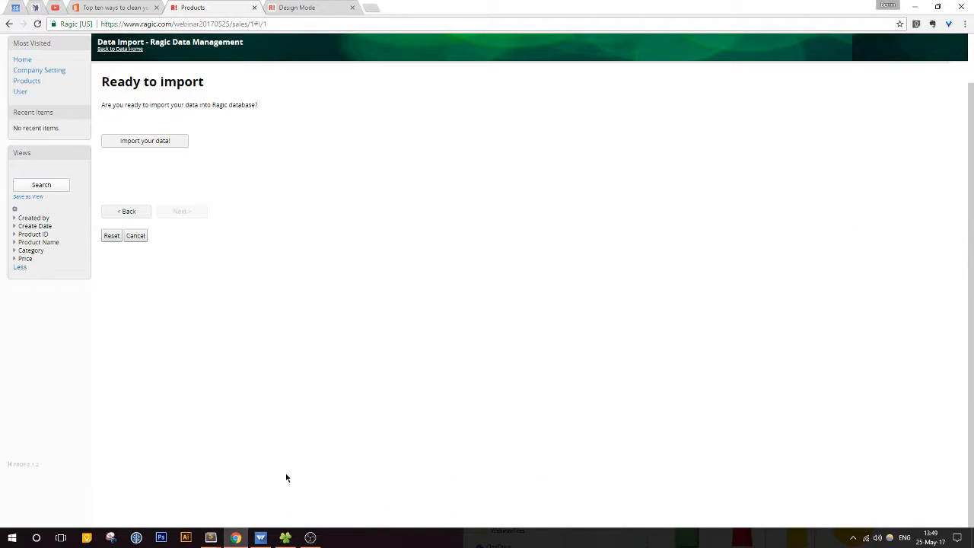
pyautogui.click(153, 144)
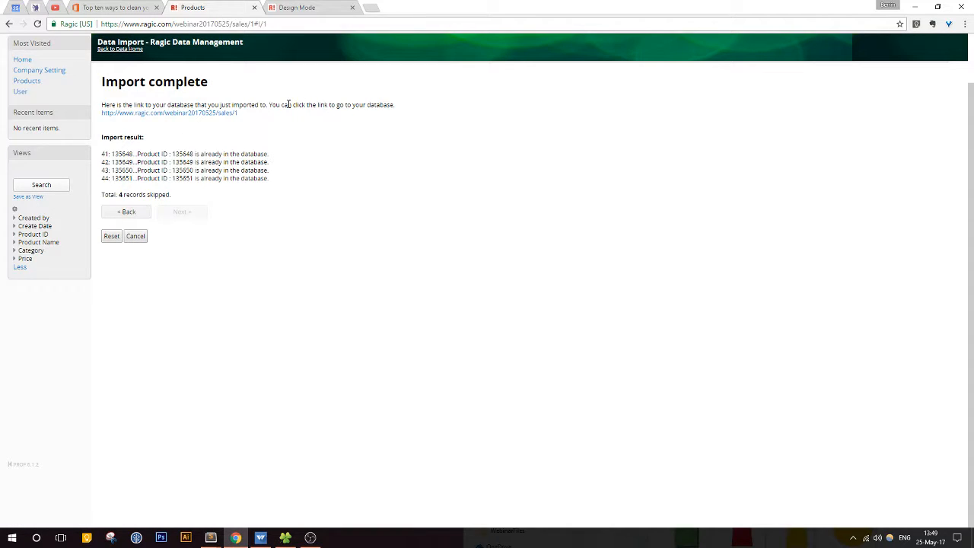
# Step: Review the import result messages and the skipped-records summary
pyautogui.moveTo(110, 152); pyautogui.dragTo(279, 180)
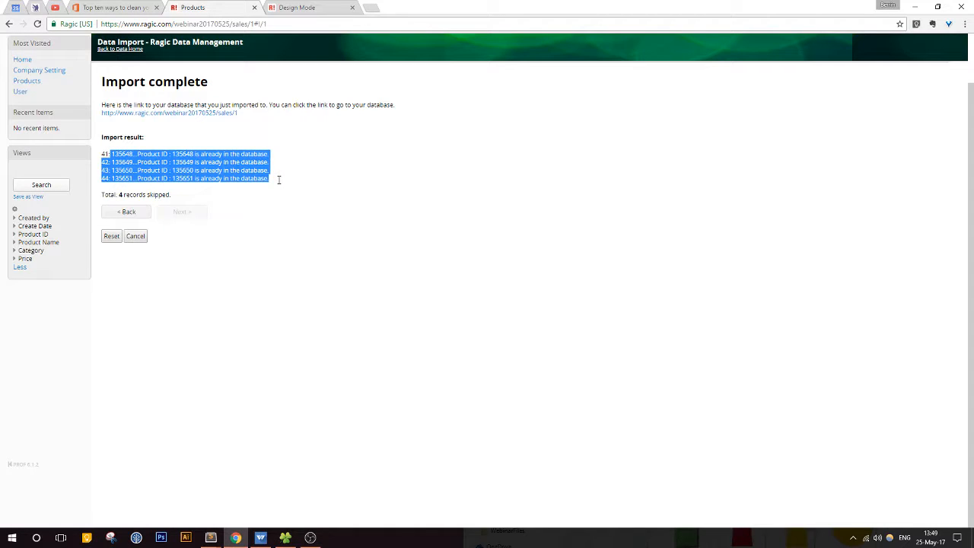
pyautogui.moveTo(280, 189); pyautogui.dragTo(279, 195)
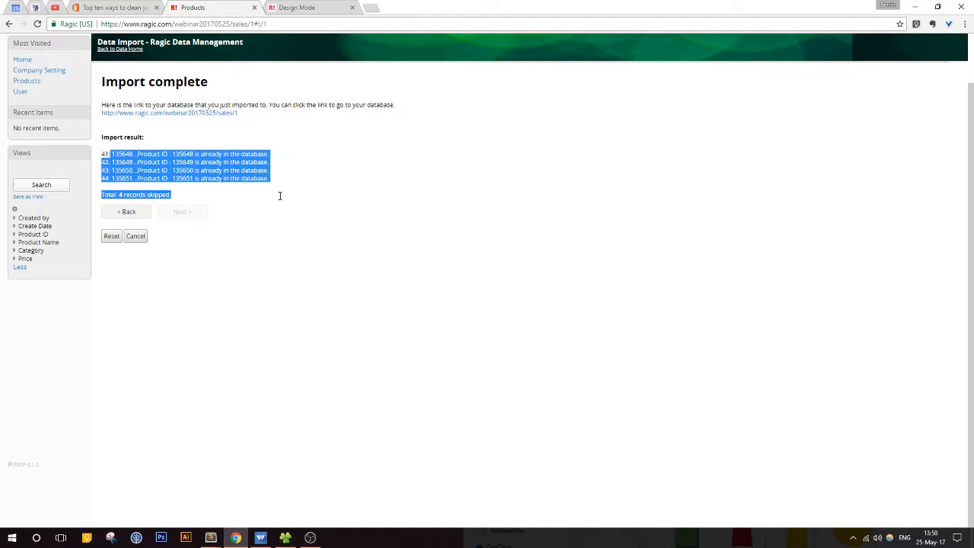
pyautogui.click(280, 197)
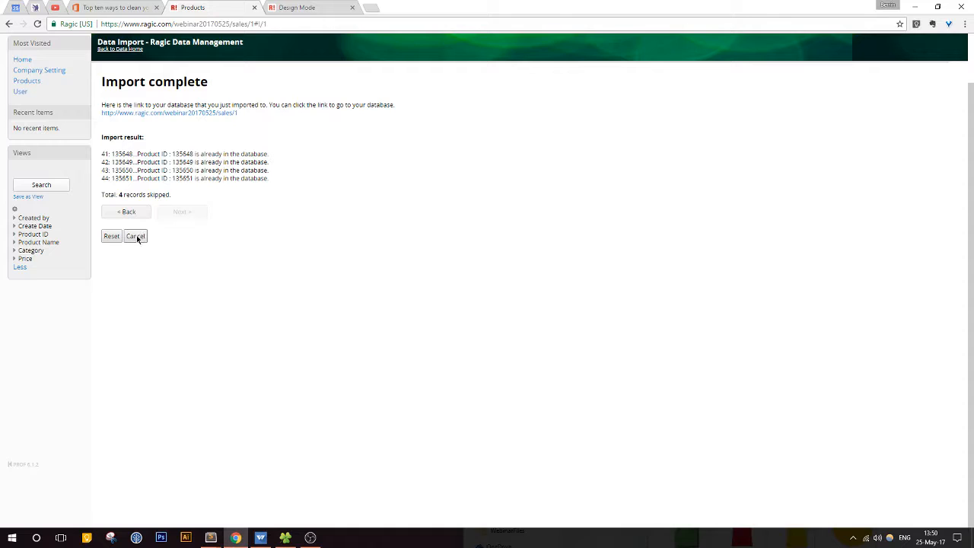
# Step: Open the imported Products sheet, filter Product Name by the text Green, and clear the filter
pyautogui.click(221, 115)
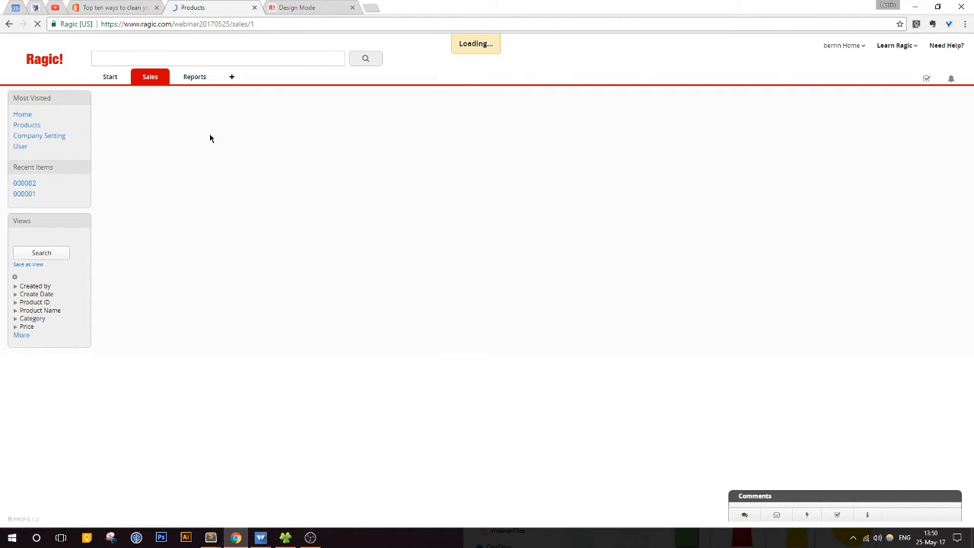
pyautogui.click(355, 149)
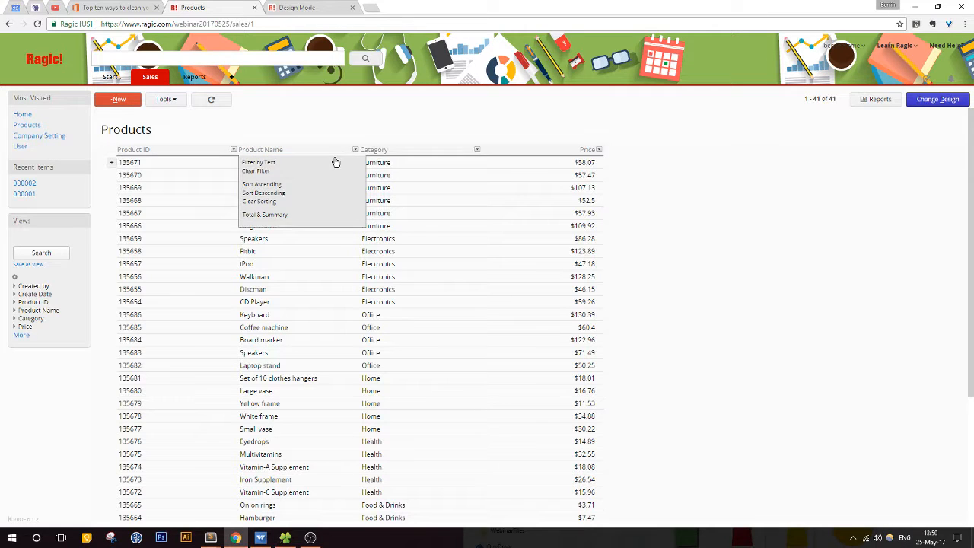
pyautogui.click(333, 161)
pyautogui.write('Green')
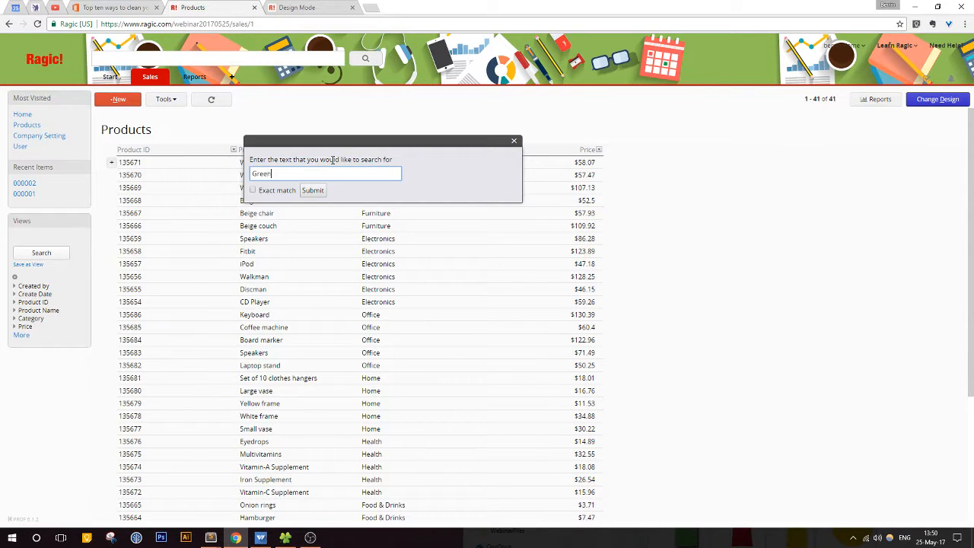
pyautogui.press('Return')
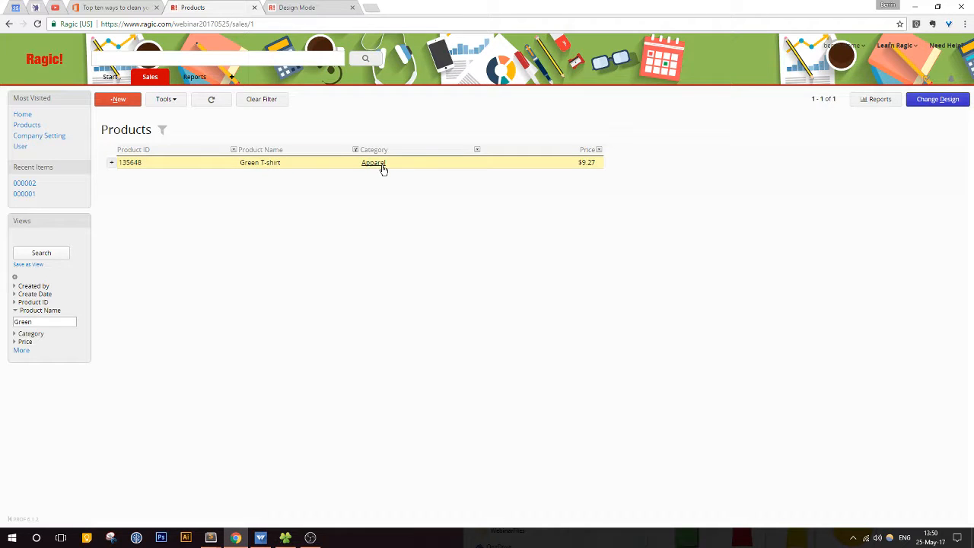
pyautogui.click(262, 100)
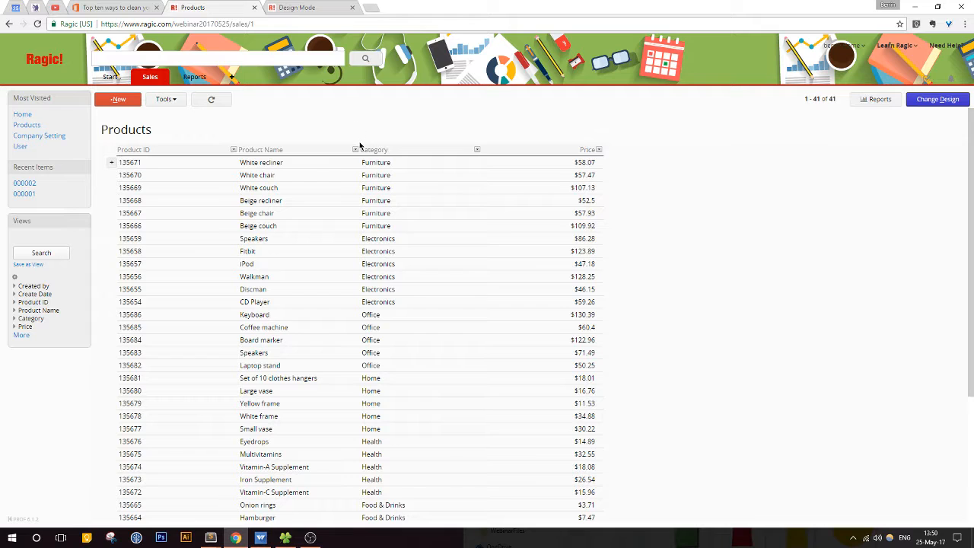
# Step: Browse the full Products listing to compare the imported product IDs with the older records
pyautogui.scroll(-2, 731, 274)
pyautogui.scroll(-3, 731, 274)
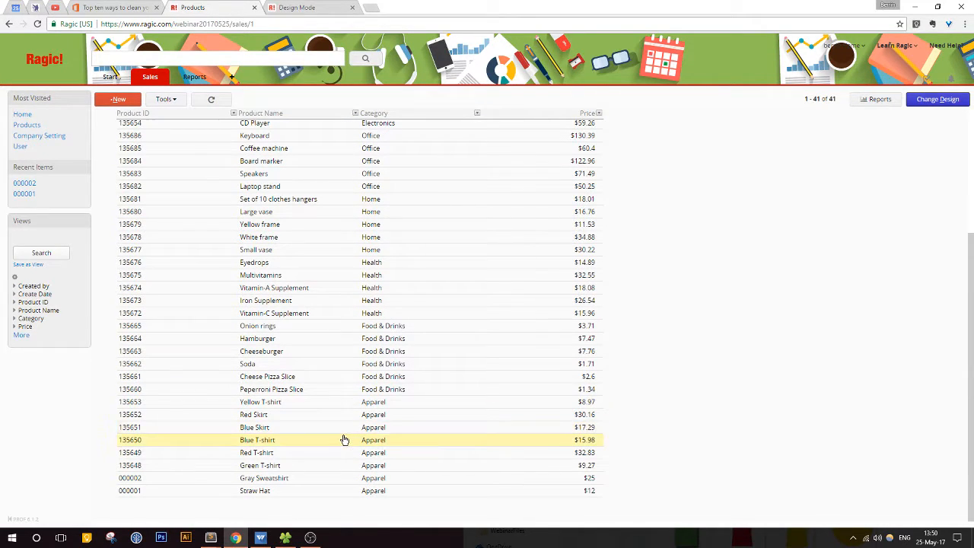
pyautogui.scroll(5, 428, 424)
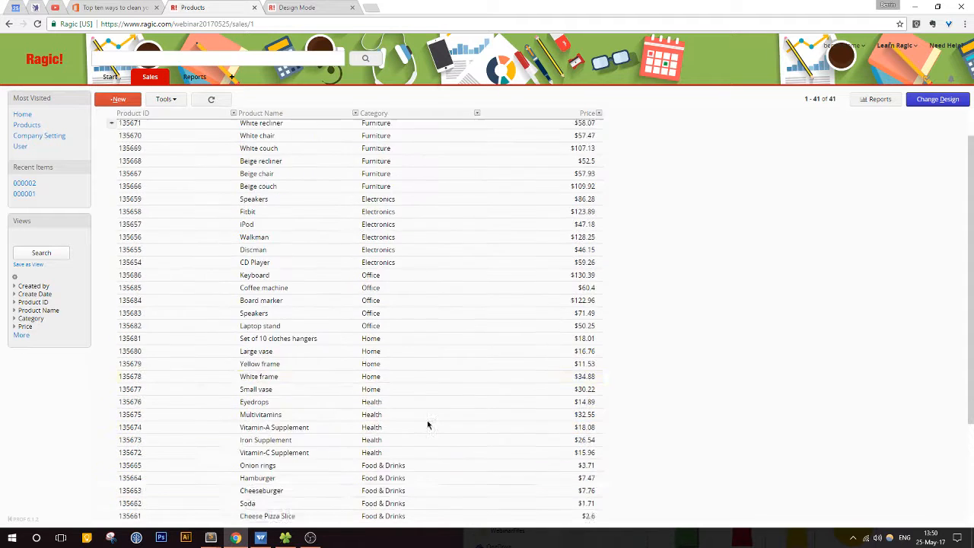
pyautogui.scroll(-4, 428, 424)
pyautogui.scroll(-1, 428, 424)
pyautogui.scroll(3, 428, 424)
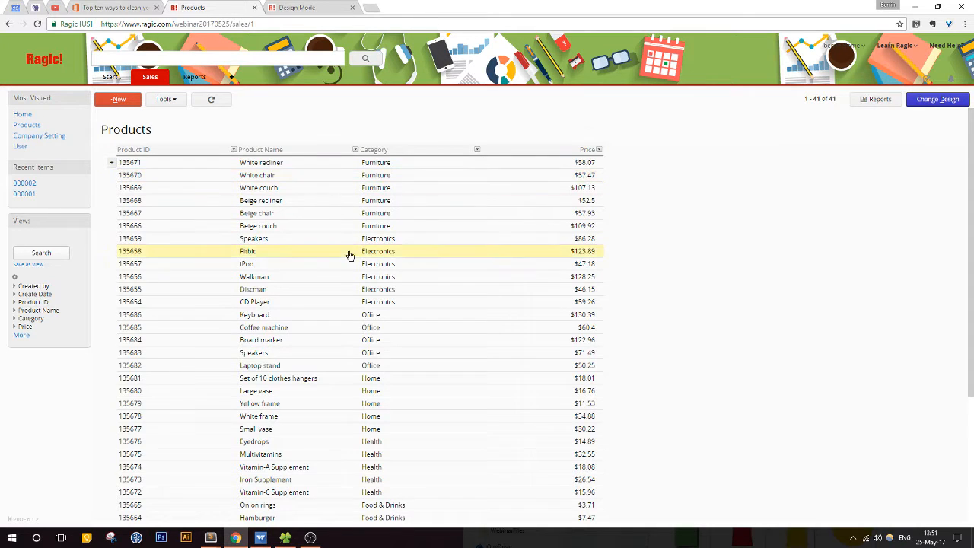
pyautogui.scroll(-3, 349, 259)
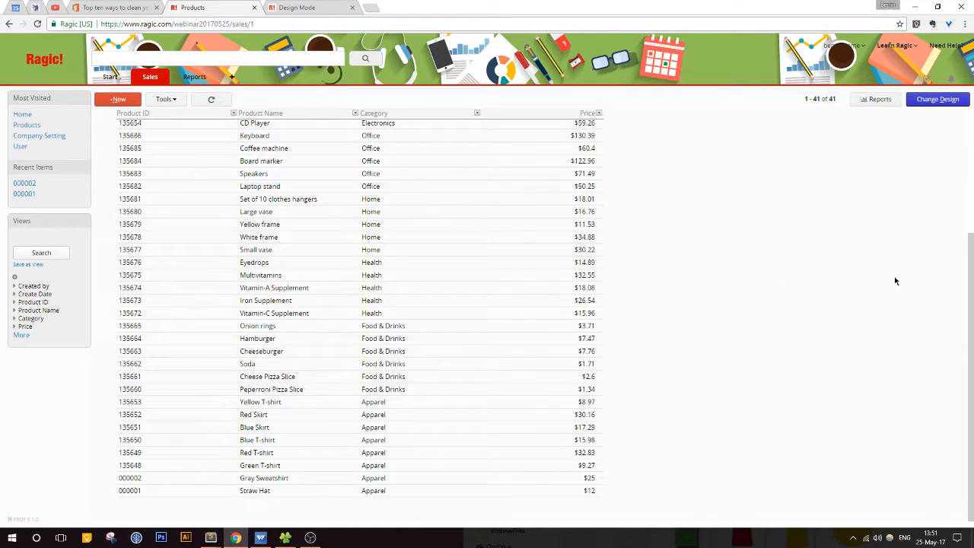
pyautogui.scroll(4, 894, 278)
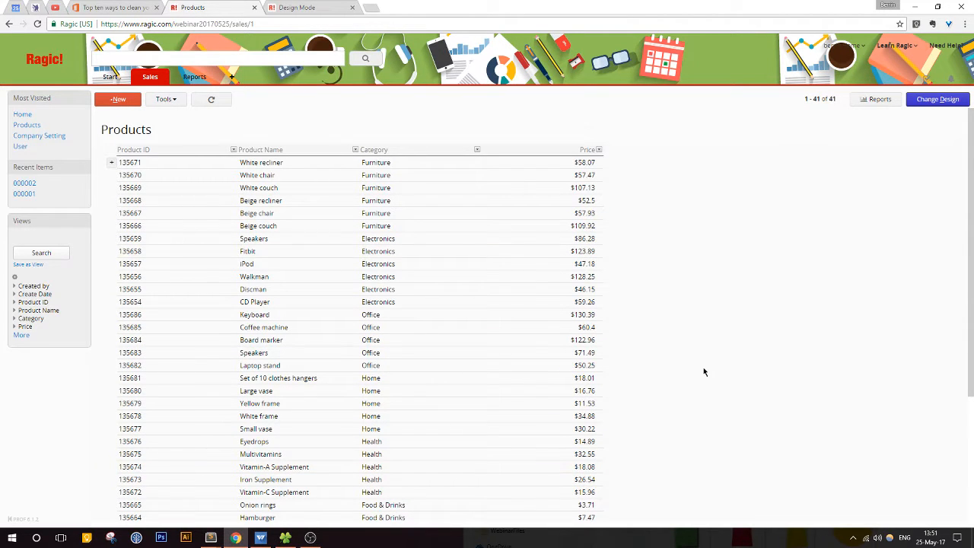
pyautogui.scroll(-3, 704, 371)
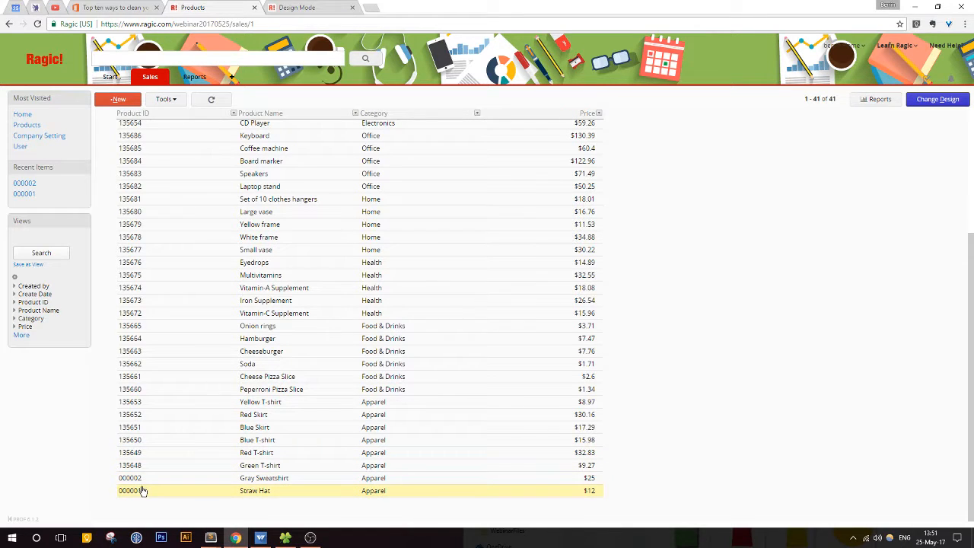
pyautogui.scroll(5, 155, 476)
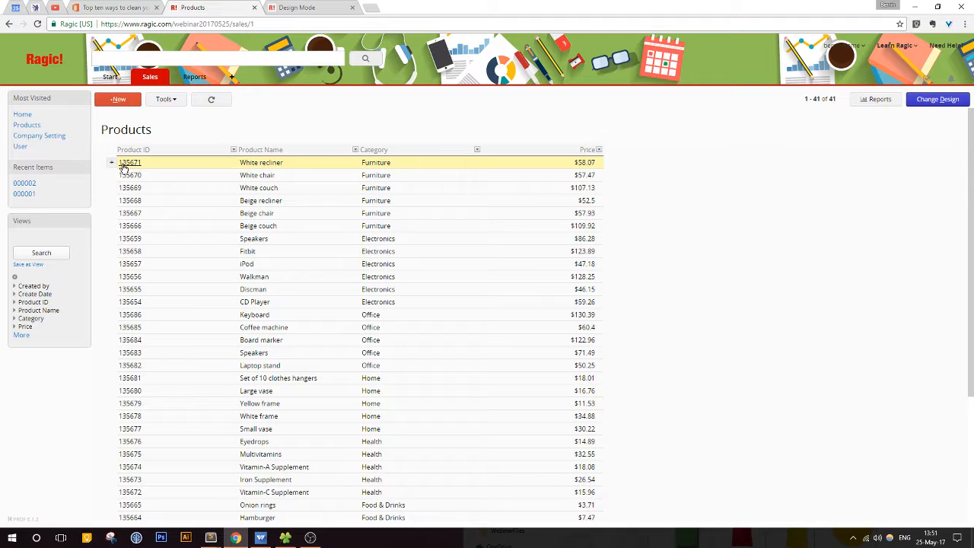
# Step: Open the White recliner record, check that its Product ID can be edited, and discard the edit
pyautogui.click(157, 169)
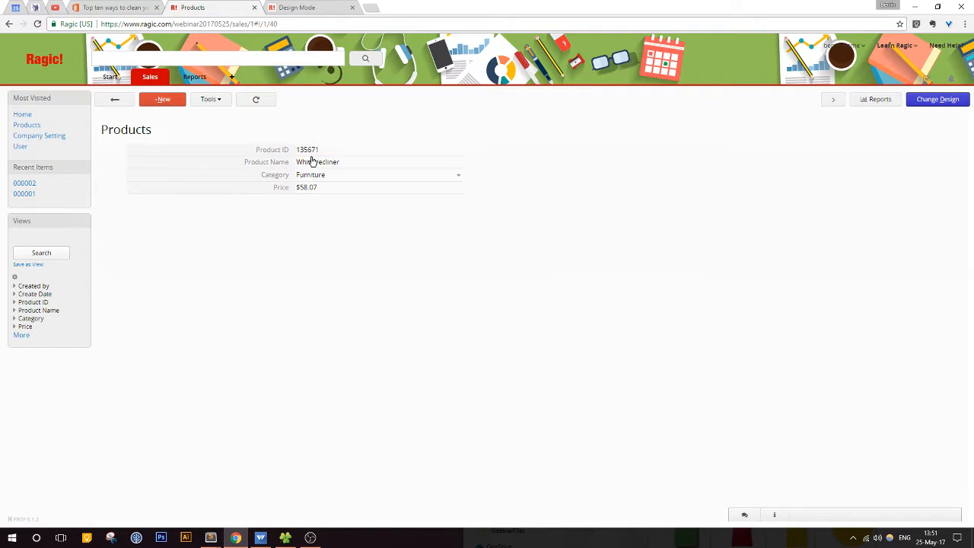
pyautogui.click(308, 151)
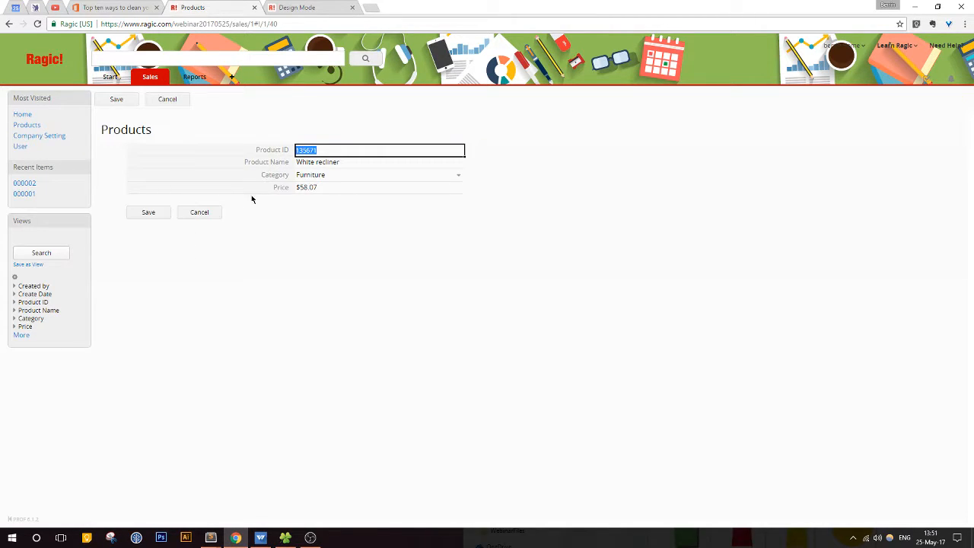
pyautogui.click(199, 212)
pyautogui.click(528, 82)
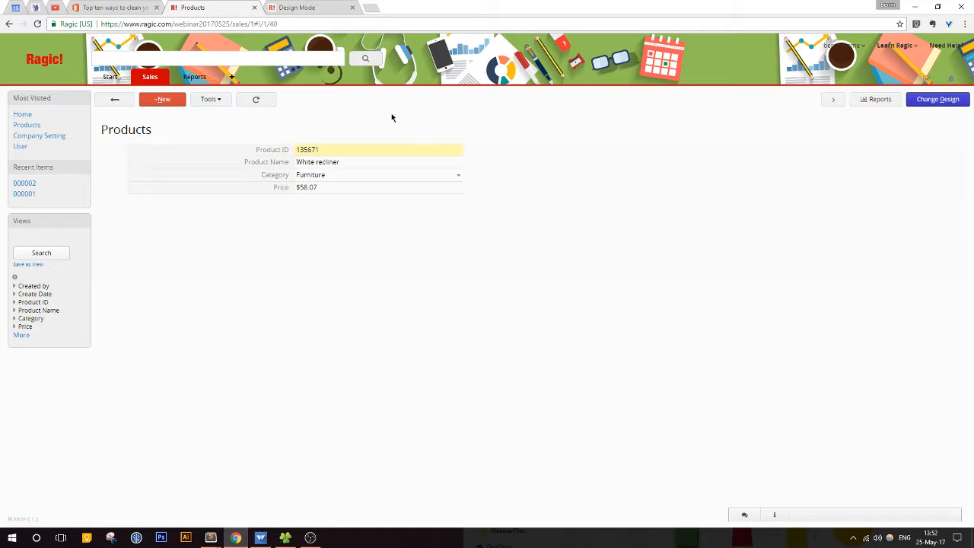
# Step: In the form design, set the Product ID field's current auto-generate sequence to a number in the range of the imported product IDs
pyautogui.click(933, 99)
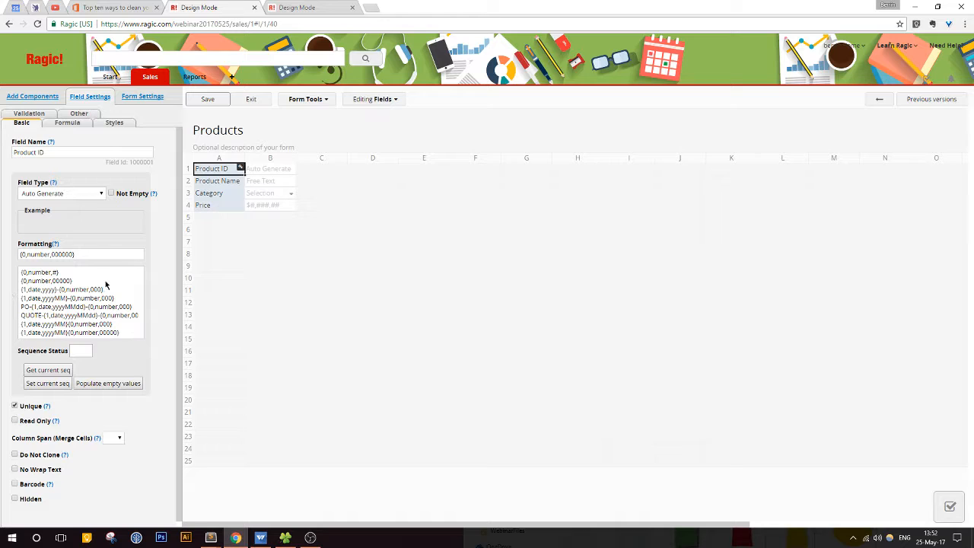
pyautogui.click(51, 370)
pyautogui.doubleClick(70, 350)
pyautogui.write('35670')
pyautogui.moveTo(88, 351); pyautogui.dragTo(63, 350)
pyautogui.click(84, 350)
pyautogui.doubleClick(82, 351)
pyautogui.click(90, 353)
pyautogui.click(60, 384)
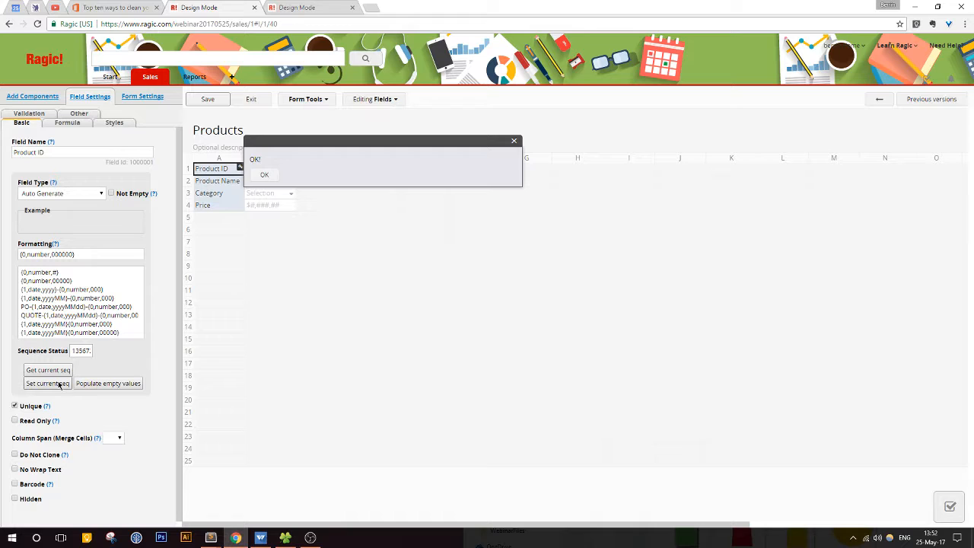
# Step: Leave the form design and save a new product named White Ottoman in the Furniture category with a price of 36
pyautogui.click(257, 178)
pyautogui.click(252, 103)
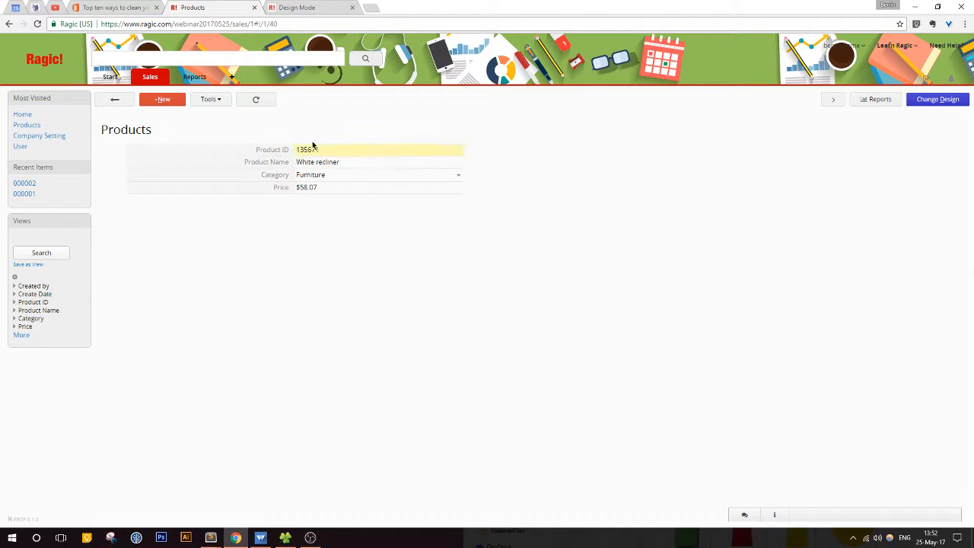
pyautogui.click(162, 100)
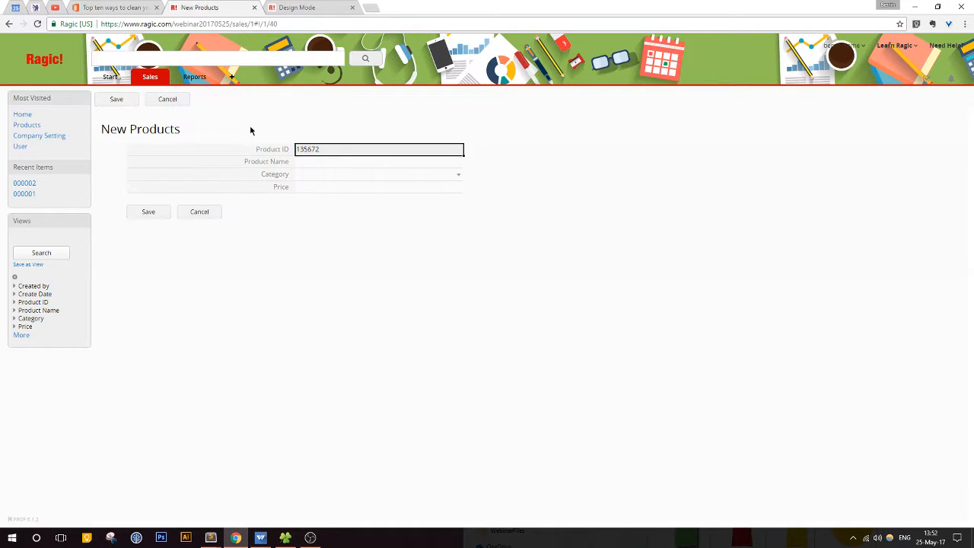
pyautogui.click(320, 163)
pyautogui.write('White Ottoman')
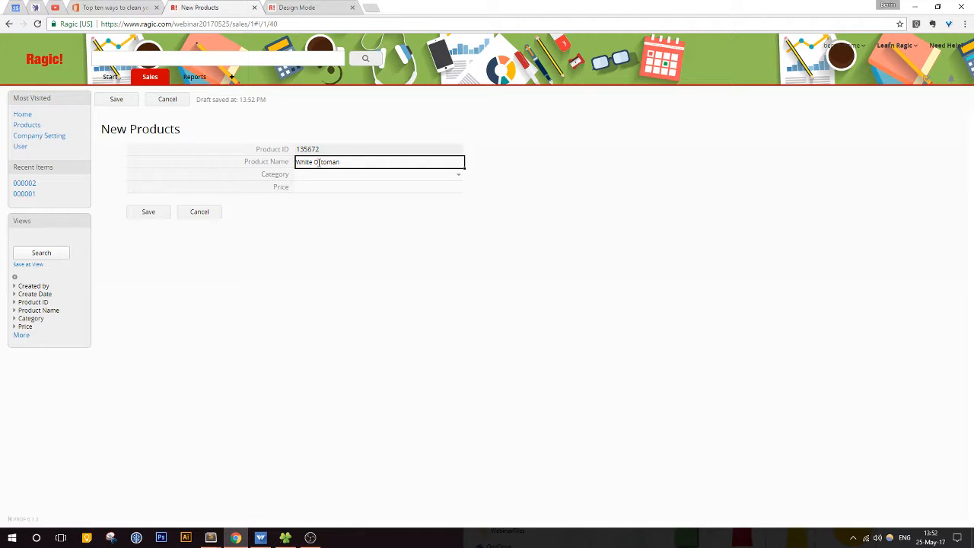
pyautogui.click(318, 174)
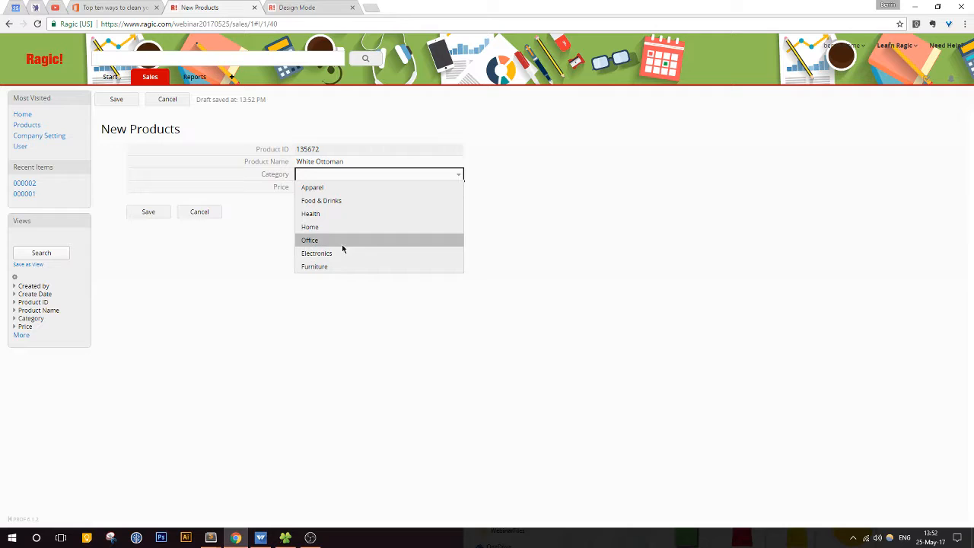
pyautogui.click(324, 267)
pyautogui.click(327, 188)
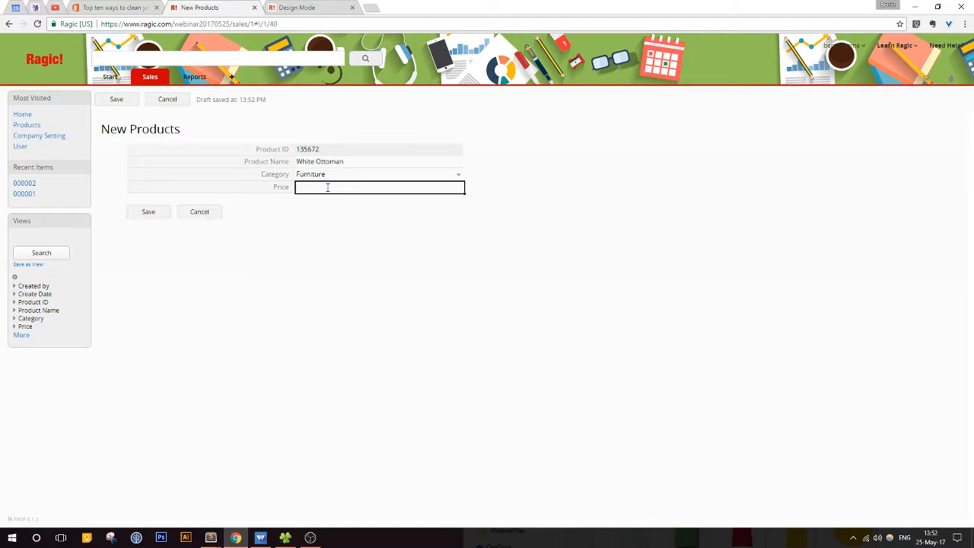
pyautogui.write('36')
pyautogui.click(146, 212)
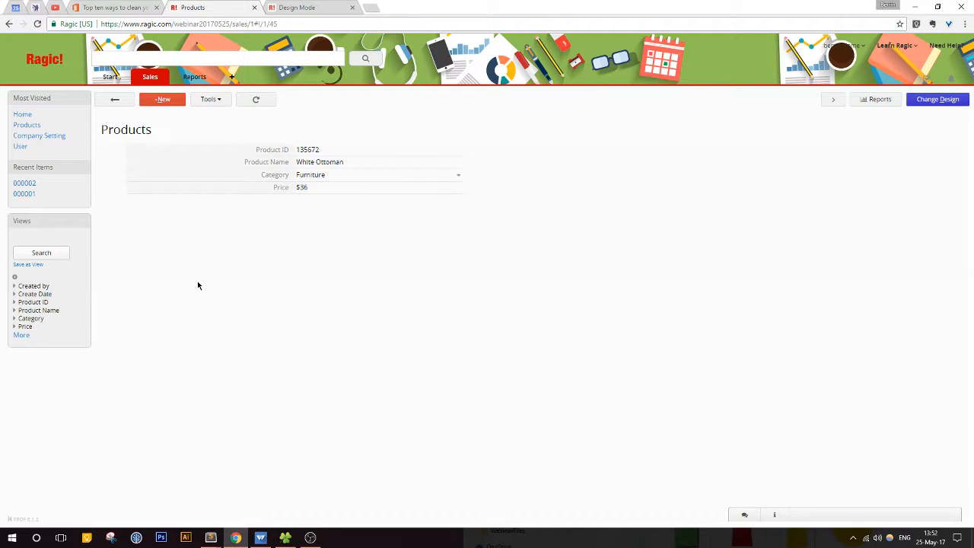
pyautogui.click(115, 99)
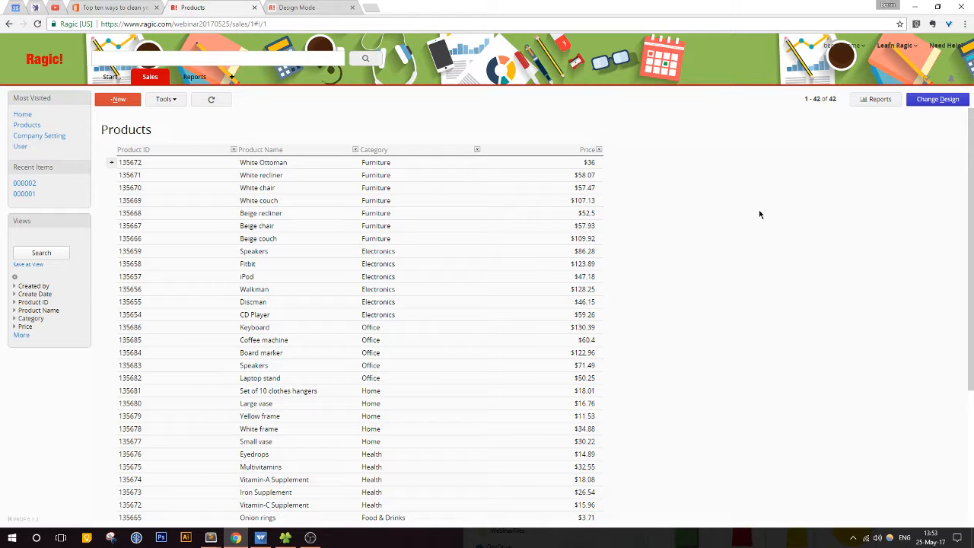
# Step: Clone the White recliner record with its name, category and price as they are, save the copy, and return to the Products listing
pyautogui.click(318, 176)
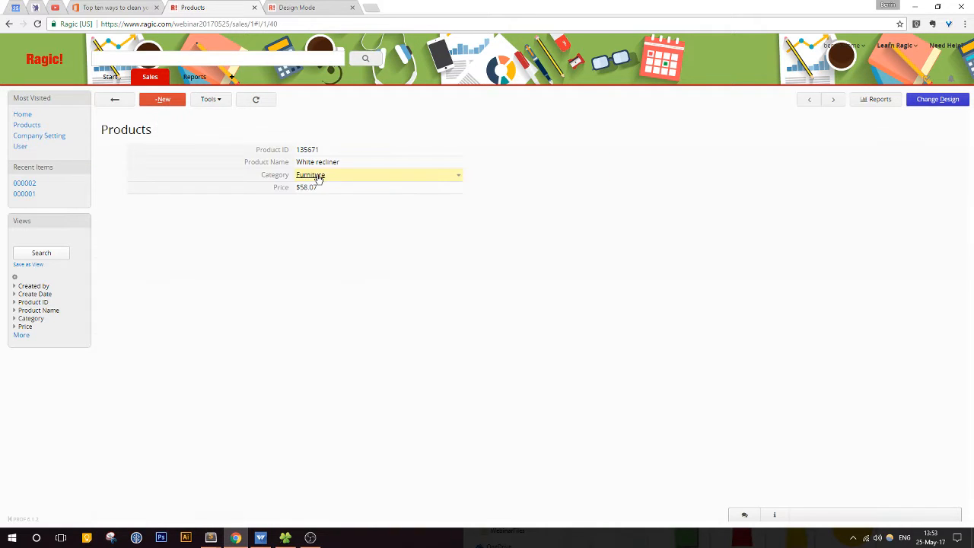
pyautogui.click(198, 103)
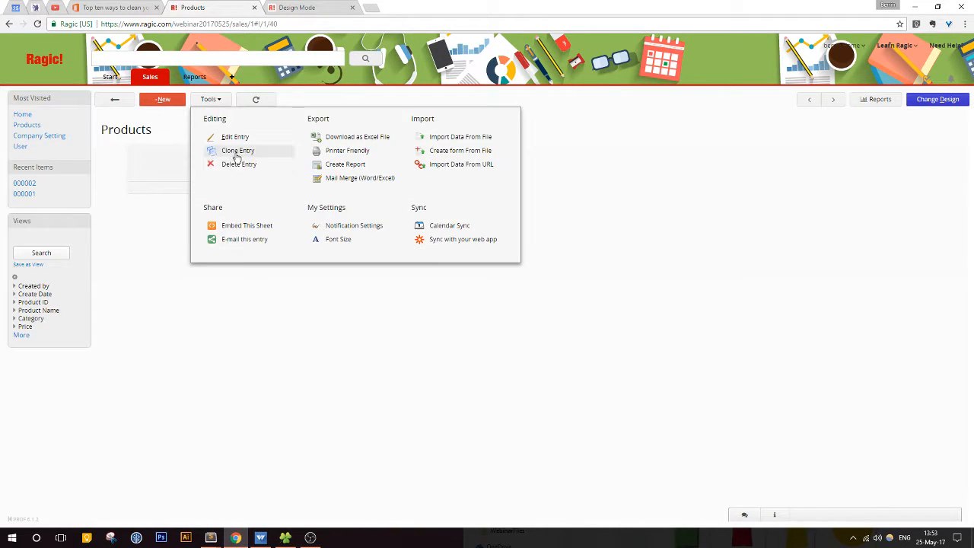
pyautogui.click(217, 101)
pyautogui.click(217, 104)
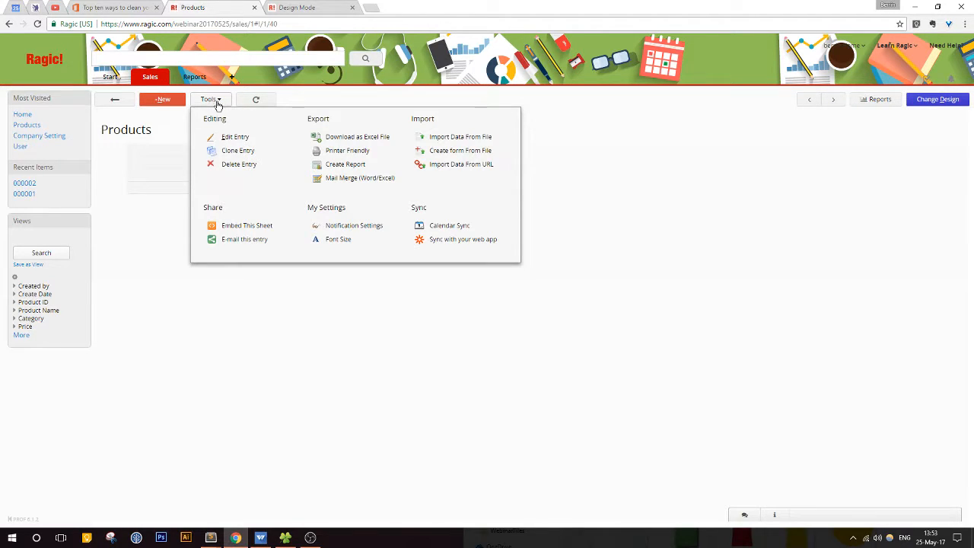
pyautogui.click(238, 151)
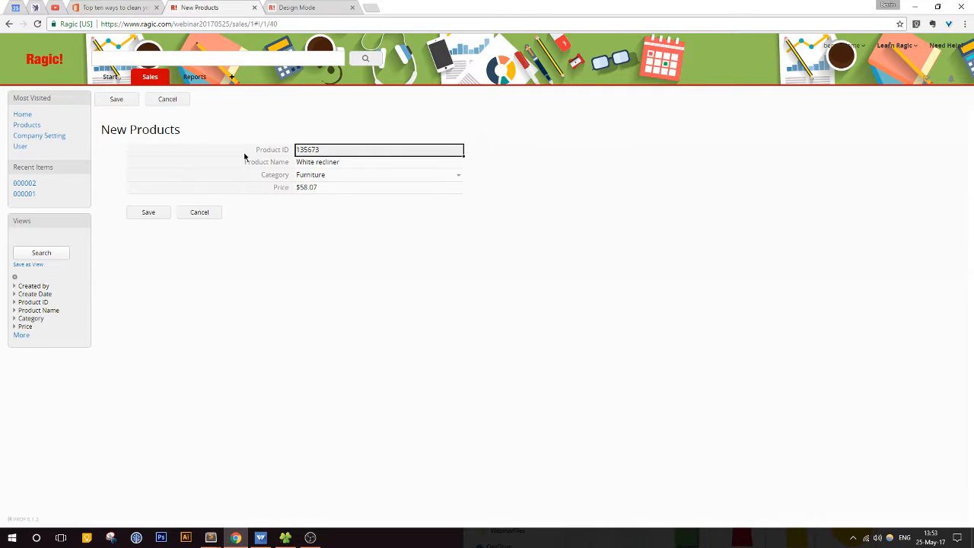
pyautogui.click(358, 162)
pyautogui.click(346, 153)
pyautogui.click(149, 214)
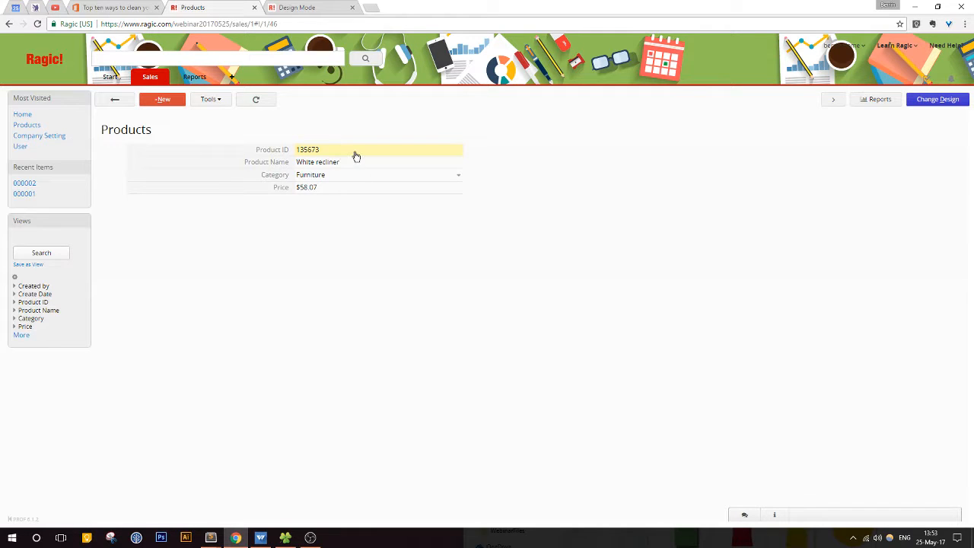
pyautogui.click(118, 100)
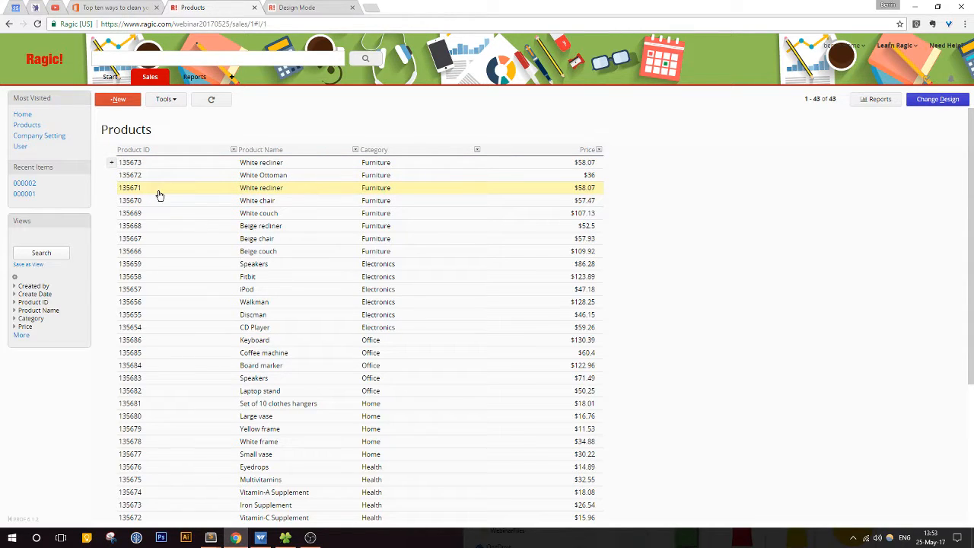
# Step: Clone the Walkman record, set the copy's price to 128.29, save it, and return to the Products listing
pyautogui.click(186, 305)
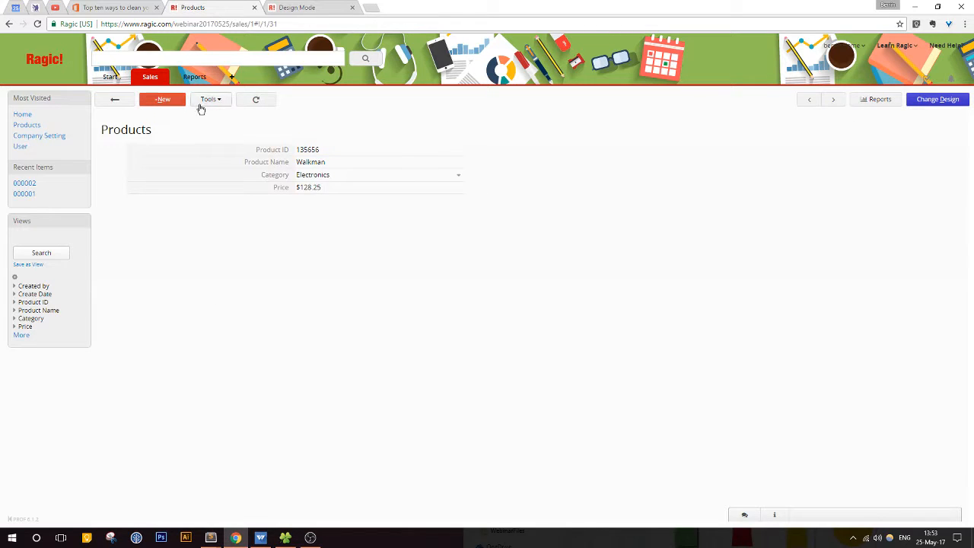
pyautogui.click(207, 103)
pyautogui.click(217, 150)
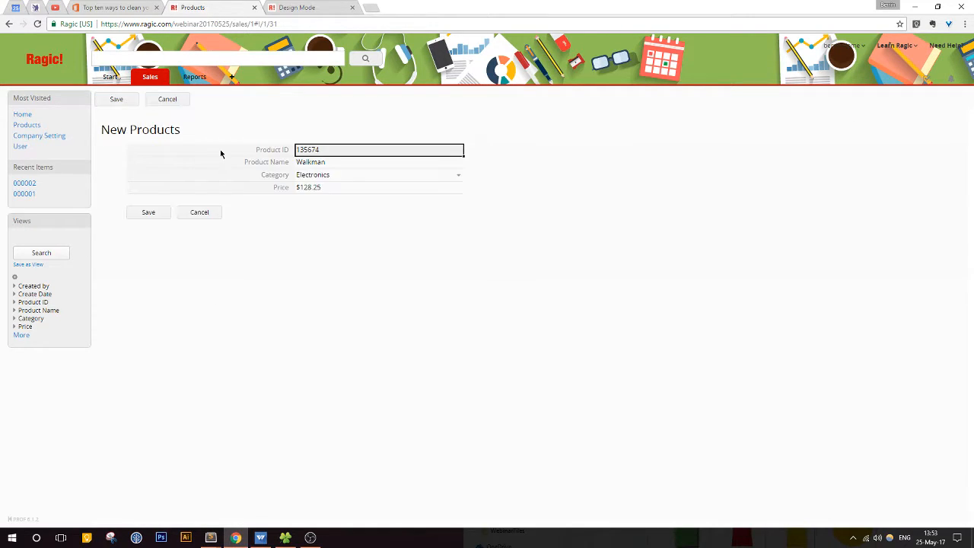
pyautogui.click(356, 187)
pyautogui.write('5')
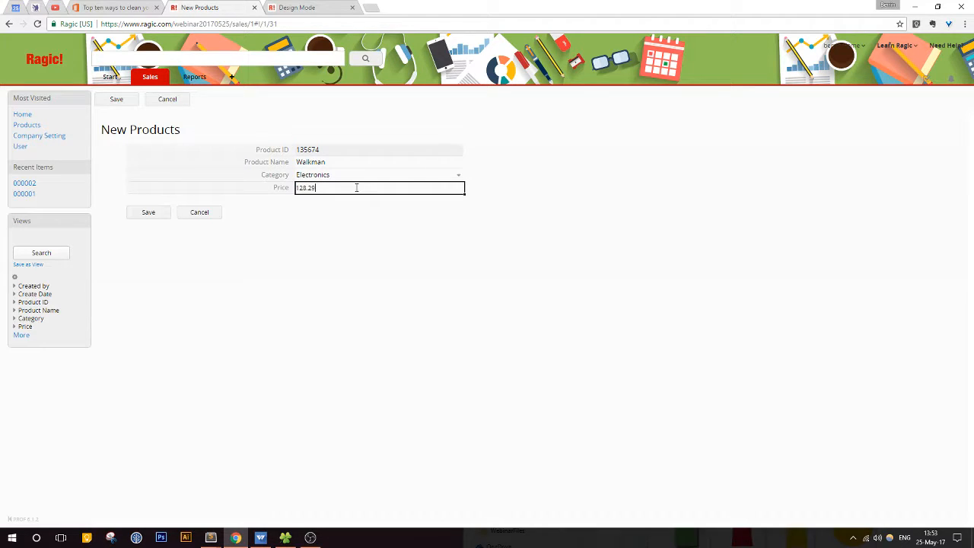
pyautogui.click(146, 213)
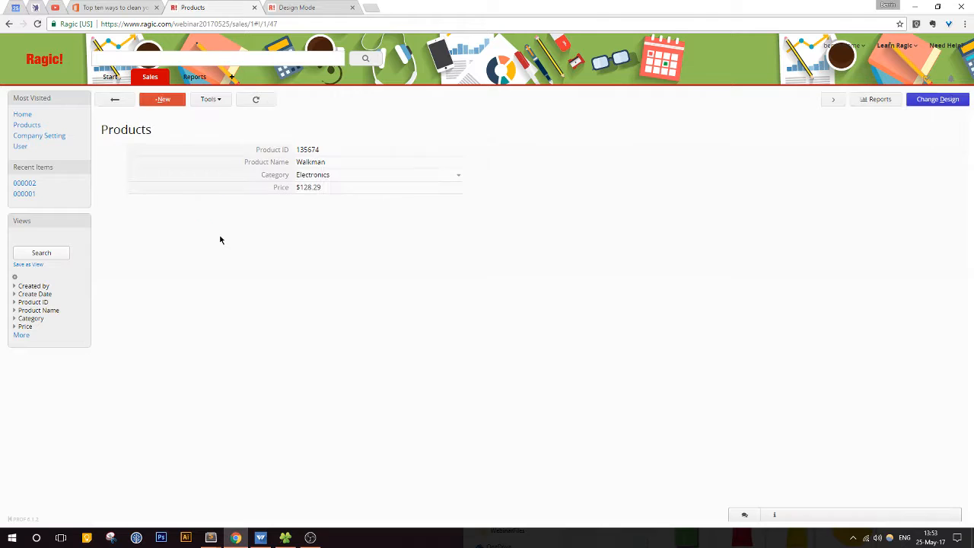
pyautogui.click(114, 100)
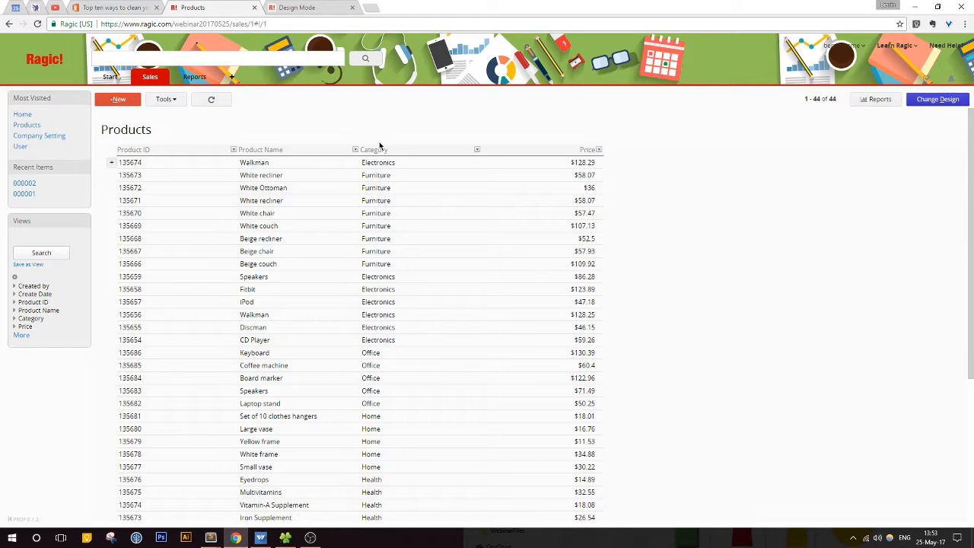
pyautogui.click(356, 150)
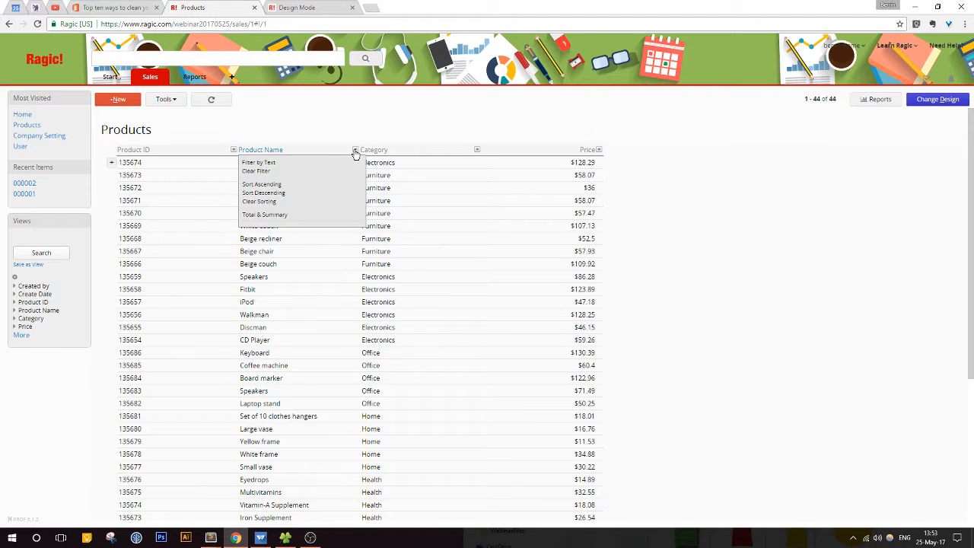
pyautogui.click(356, 150)
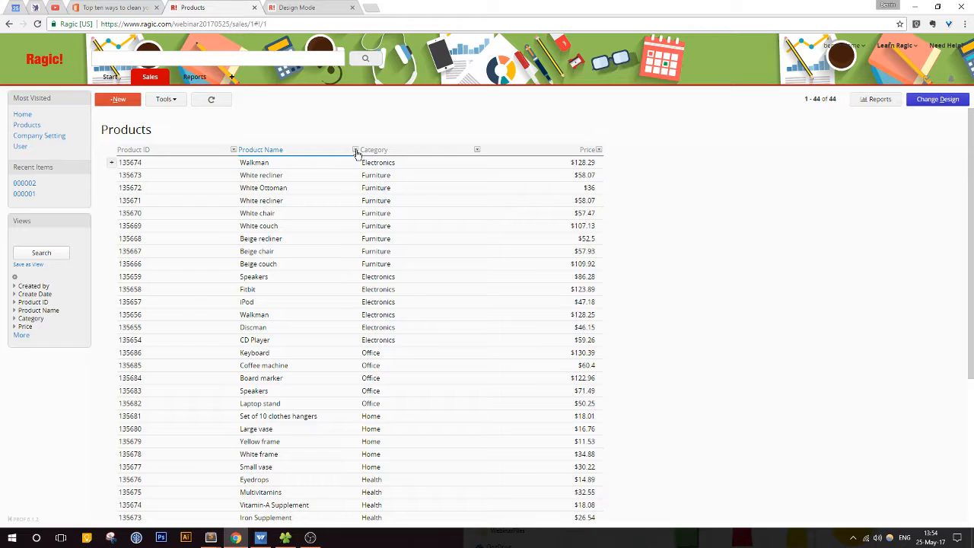
# Step: Display the Product Name column's totals and summary, expand it to include names that occur once, examine the duplicates, and close it
pyautogui.click(356, 151)
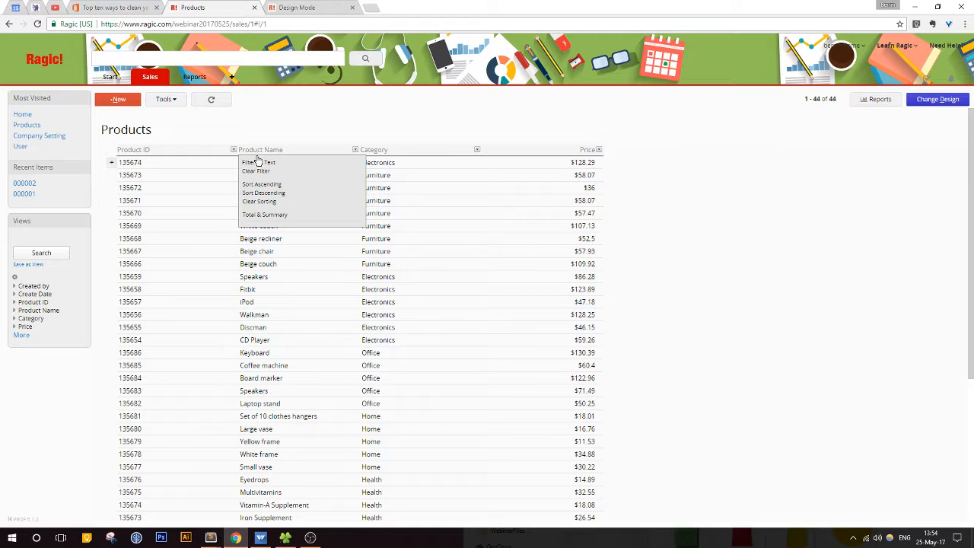
pyautogui.click(262, 216)
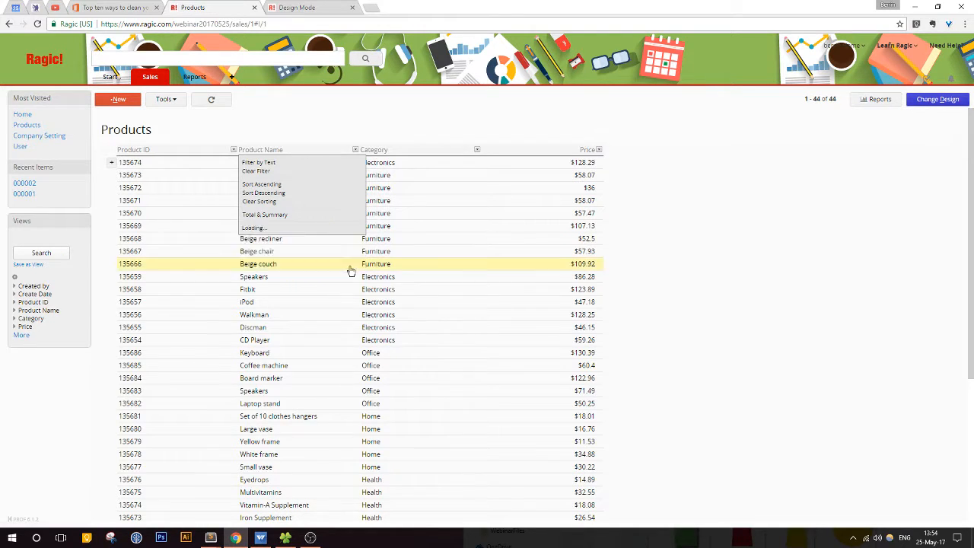
pyautogui.click(351, 266)
pyautogui.scroll(-1, 351, 263)
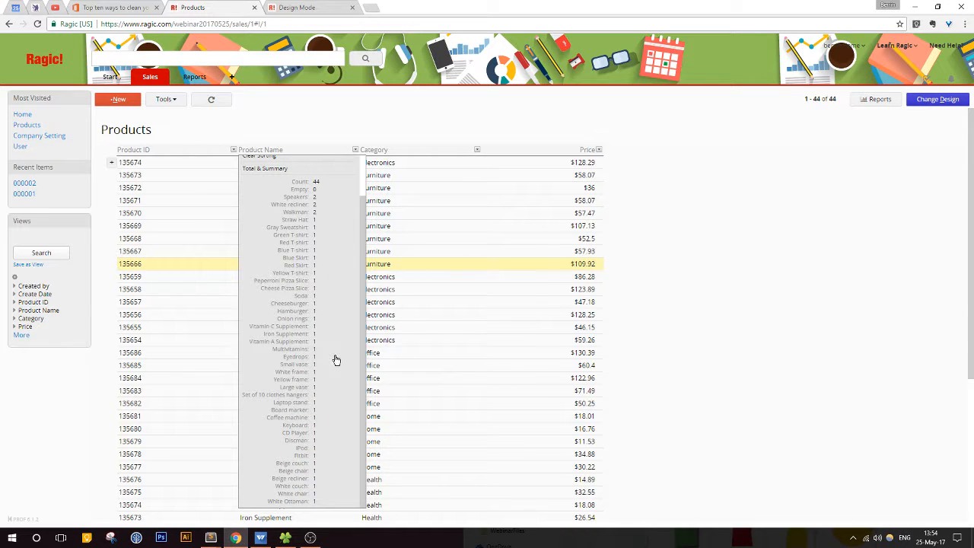
pyautogui.scroll(1, 335, 360)
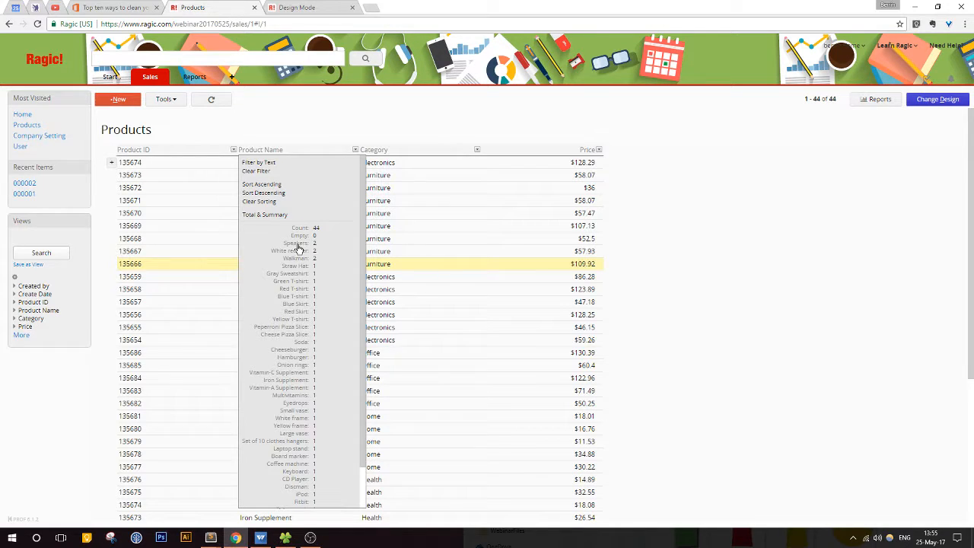
pyautogui.click(355, 149)
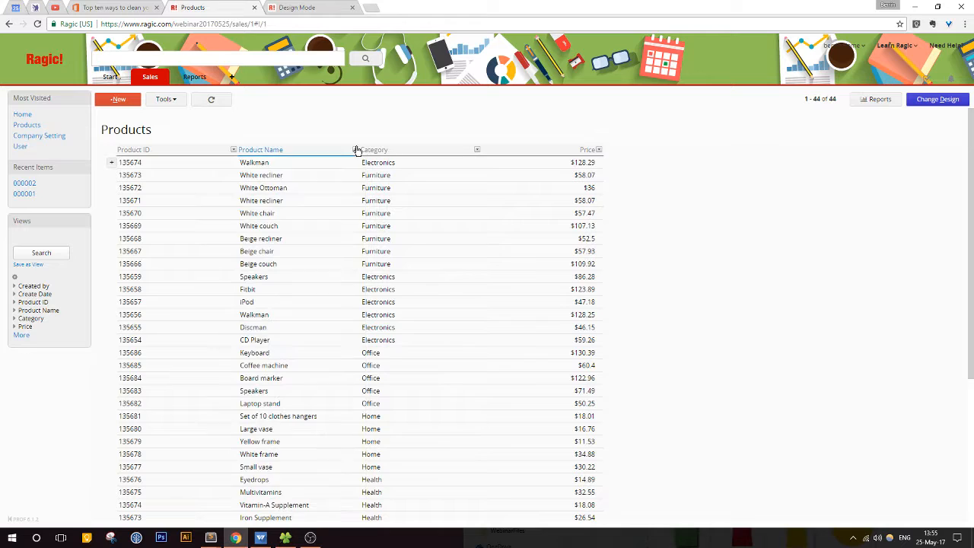
# Step: Filter the Products listing by the text "Speakers" in Product Name
pyautogui.click(355, 149)
pyautogui.click(315, 165)
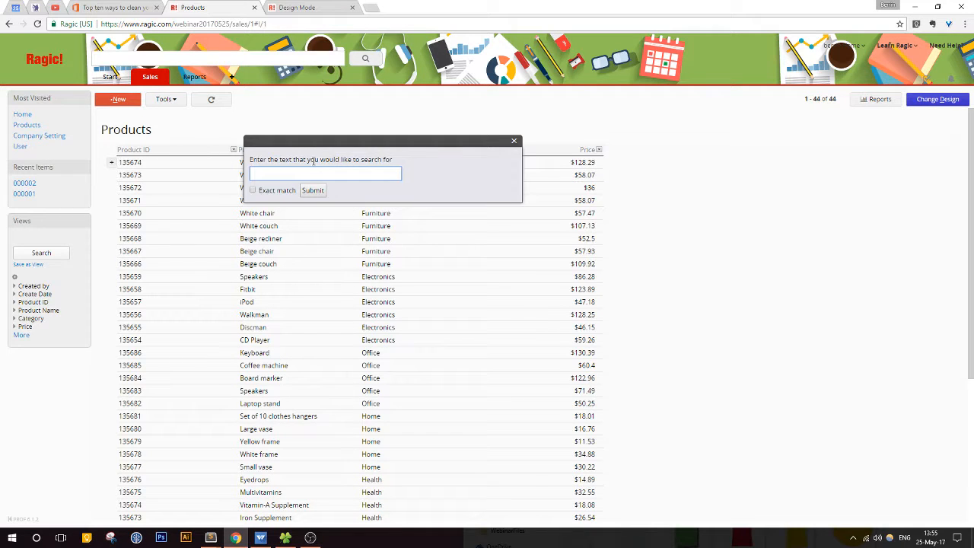
pyautogui.write('Speakers')
pyautogui.press('Return')
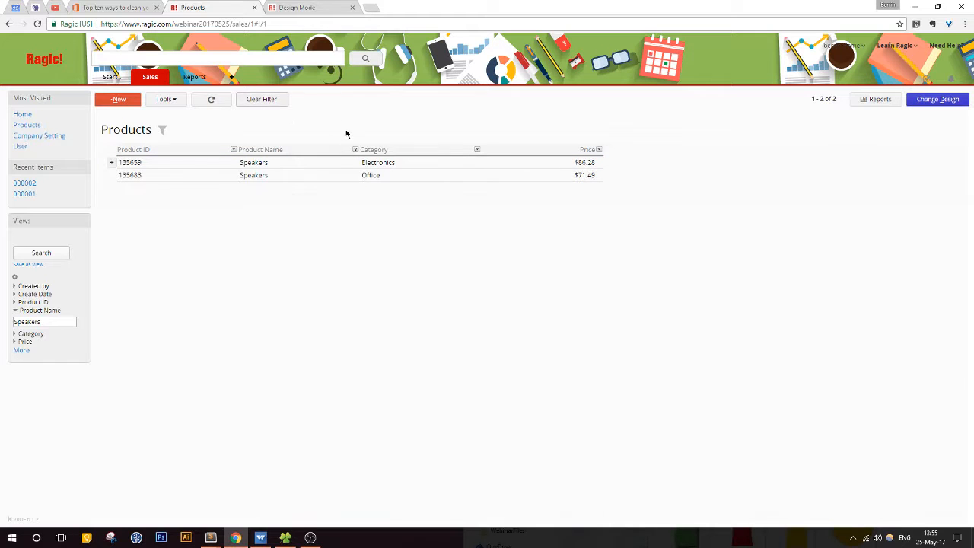
# Step: Clear the Speakers filter and check the Product Name totals and summary, ending on the full Products listing
pyautogui.click(355, 150)
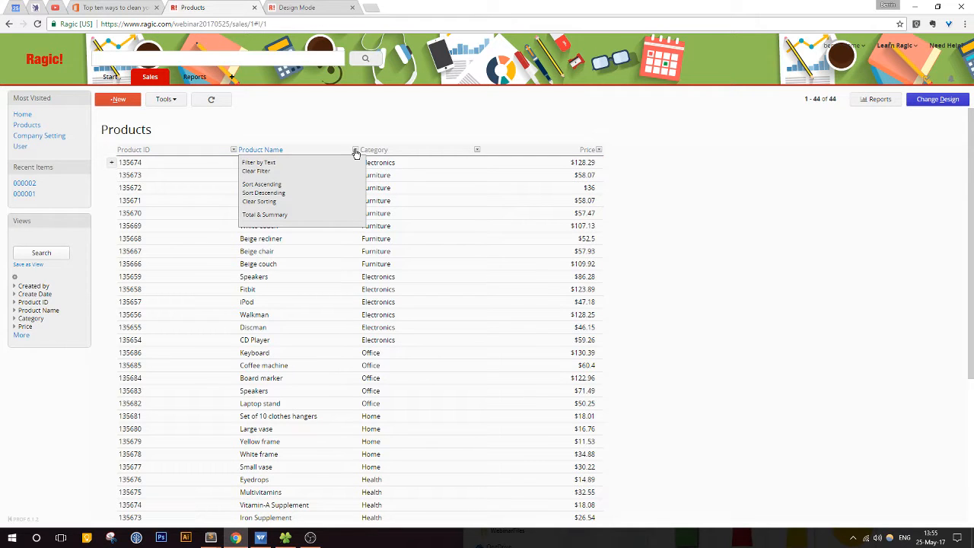
pyautogui.click(299, 216)
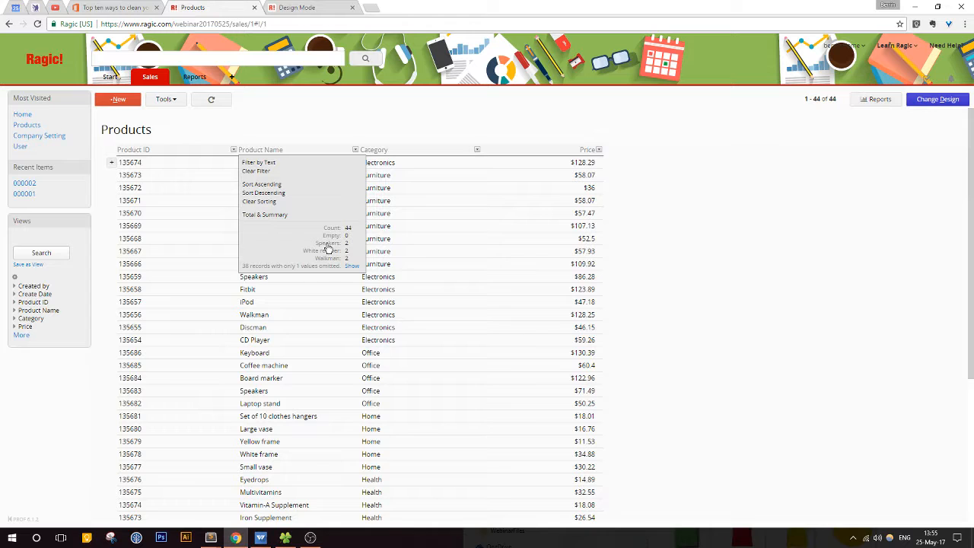
pyautogui.click(321, 244)
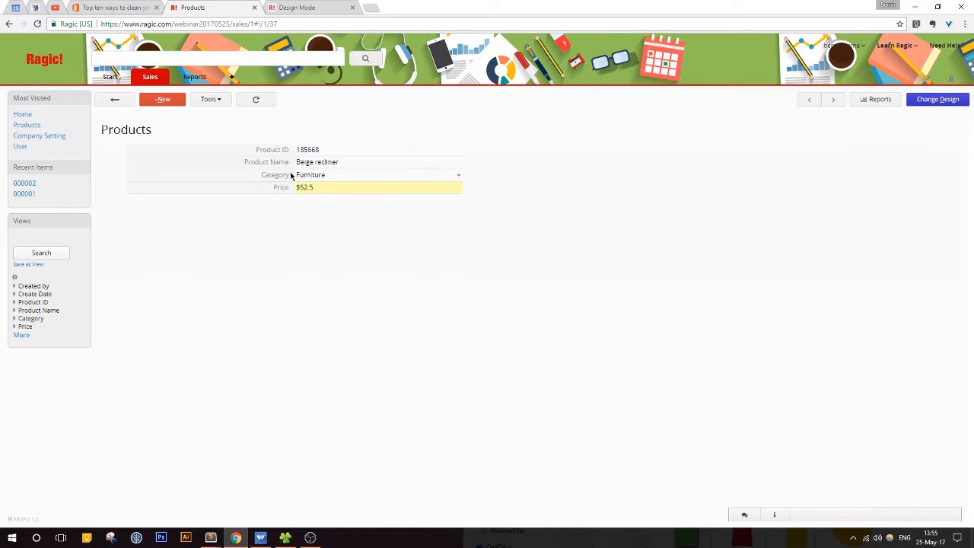
pyautogui.click(100, 100)
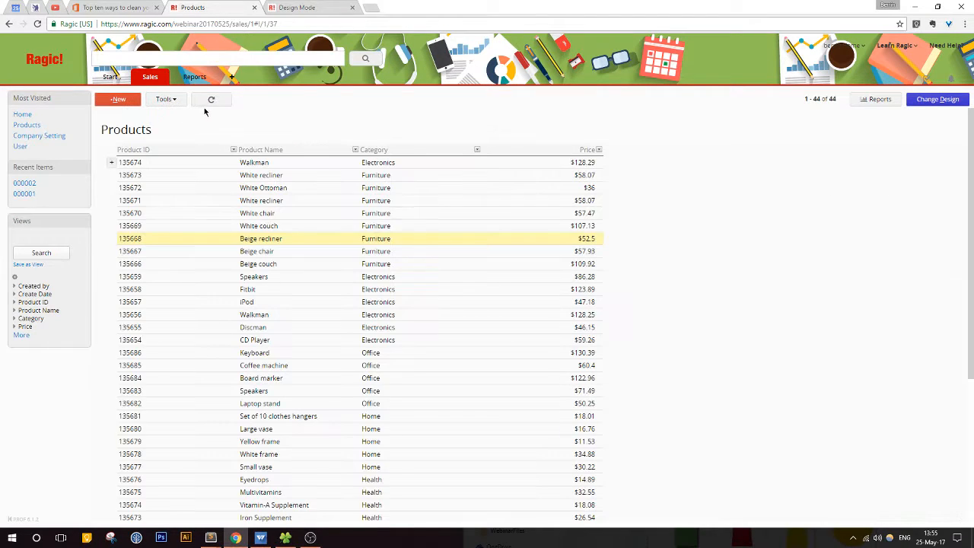
pyautogui.click(355, 149)
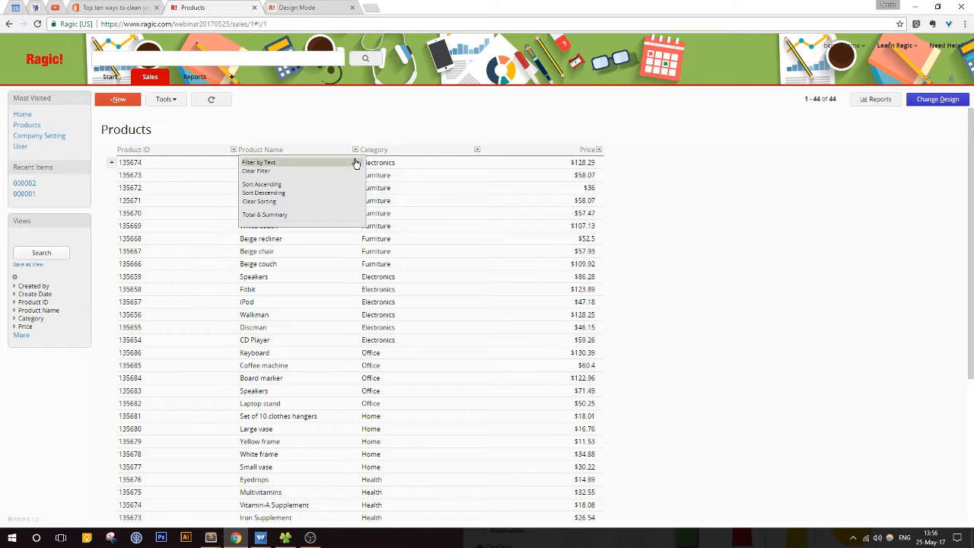
pyautogui.click(356, 150)
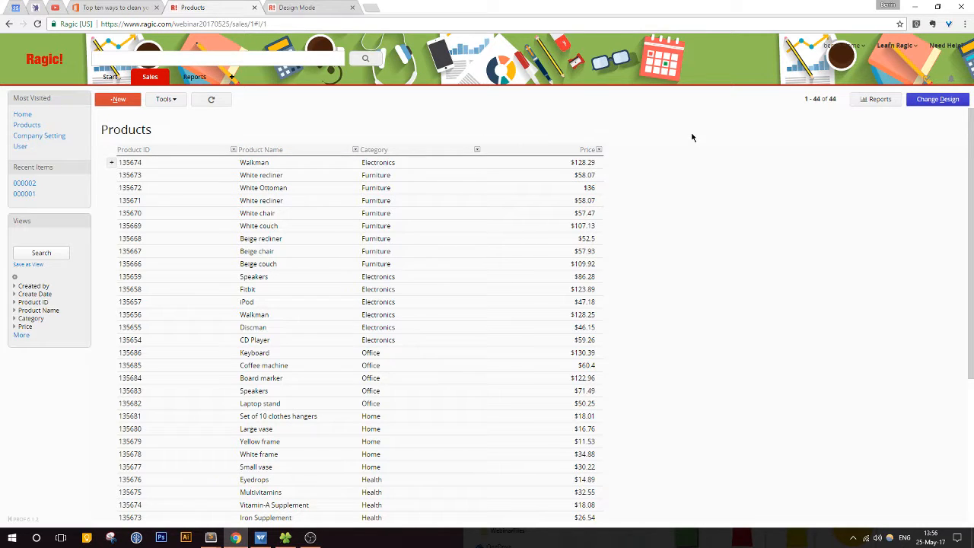
# Step: Look through the full product list, redisplay the Product Name totals and summary for repeated names, and close it
pyautogui.scroll(-3, 692, 138)
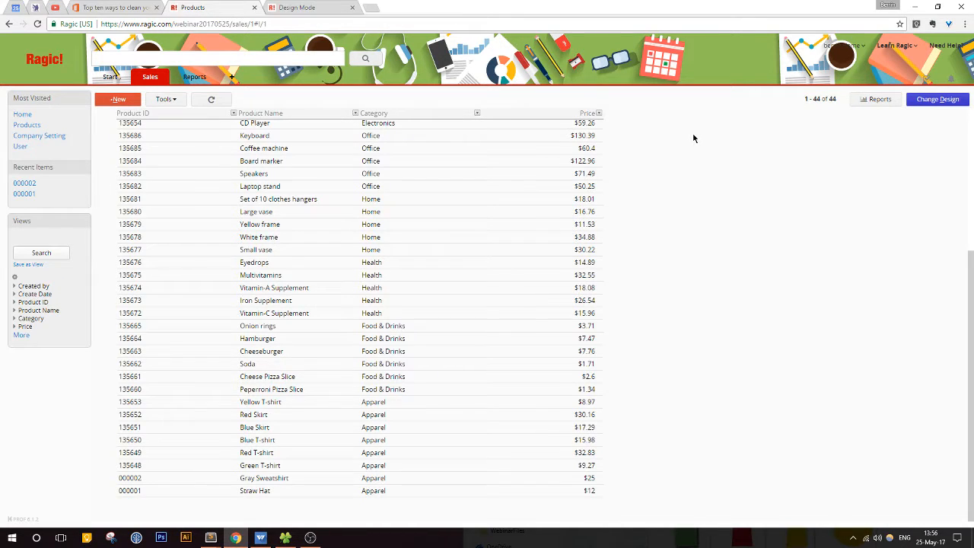
pyautogui.scroll(2, 693, 138)
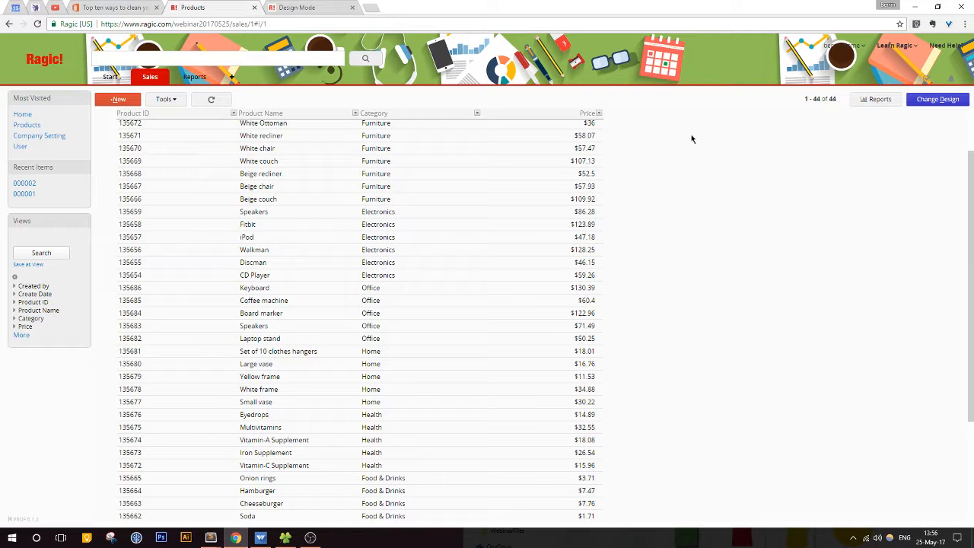
pyautogui.scroll(1, 692, 138)
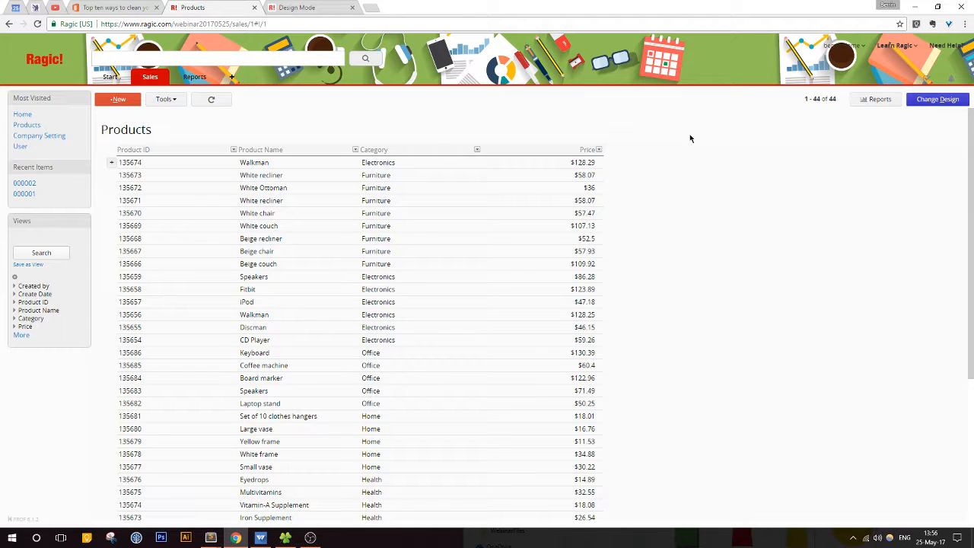
pyautogui.click(357, 150)
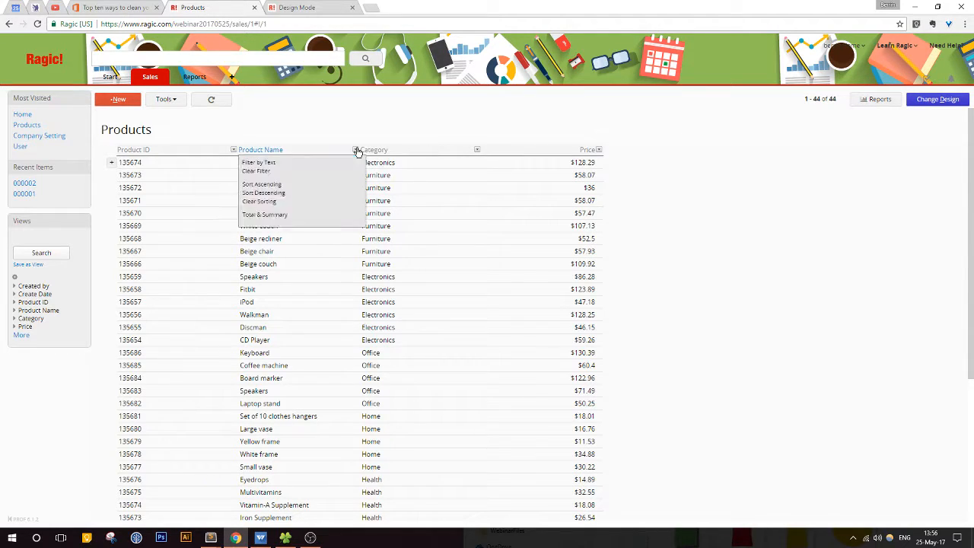
pyautogui.click(336, 216)
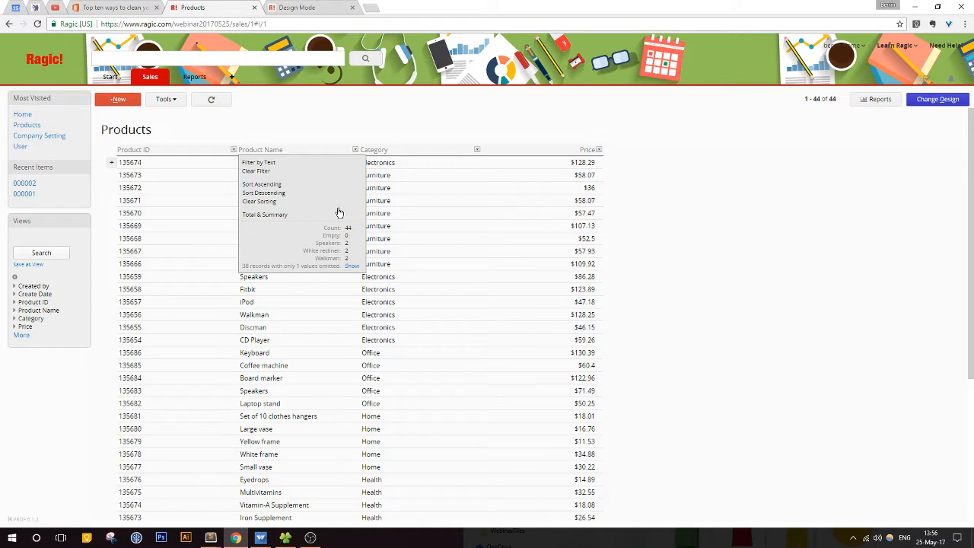
pyautogui.click(357, 150)
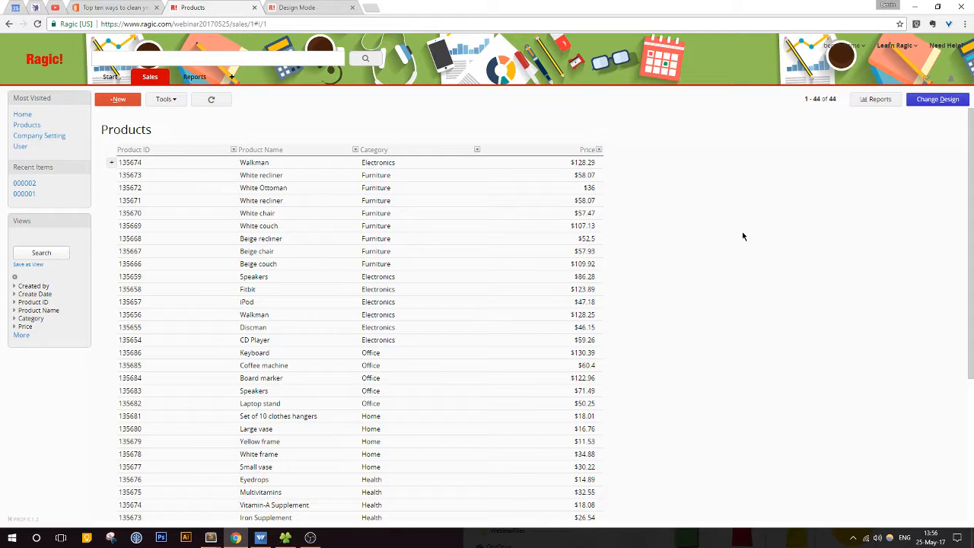
# Step: Filter the Product Name column by the text "Speakers" to list the records sharing that name
pyautogui.click(355, 150)
pyautogui.click(337, 163)
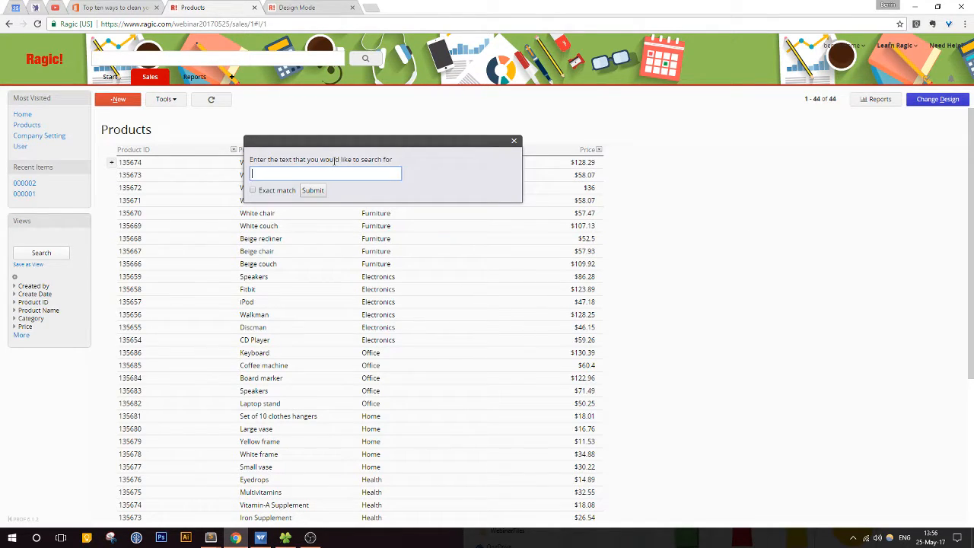
pyautogui.write('Speakers')
pyautogui.press('Return')
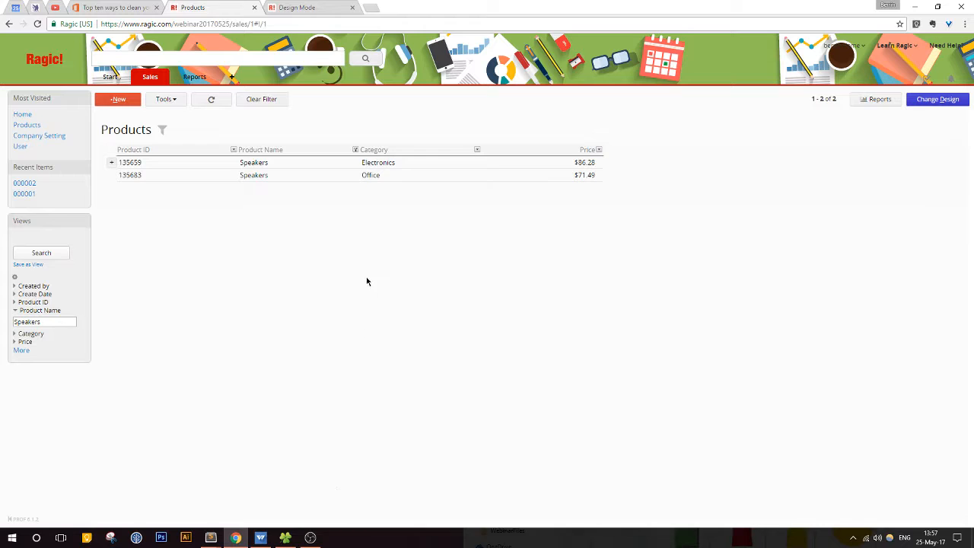
# Step: Save the Speakers record in the Electronics category with its name as it is, and return to the unfiltered Products listing
pyautogui.click(299, 170)
pyautogui.click(342, 165)
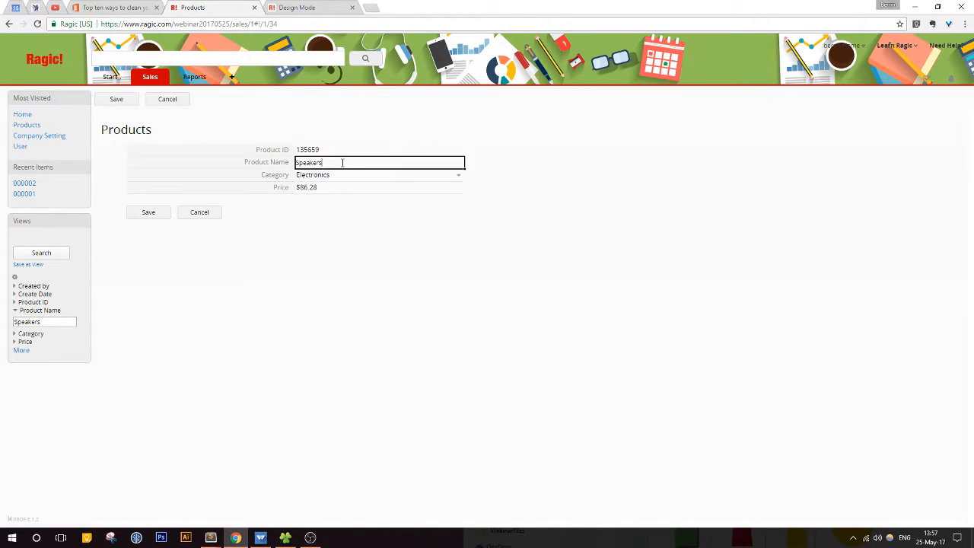
pyautogui.click(147, 213)
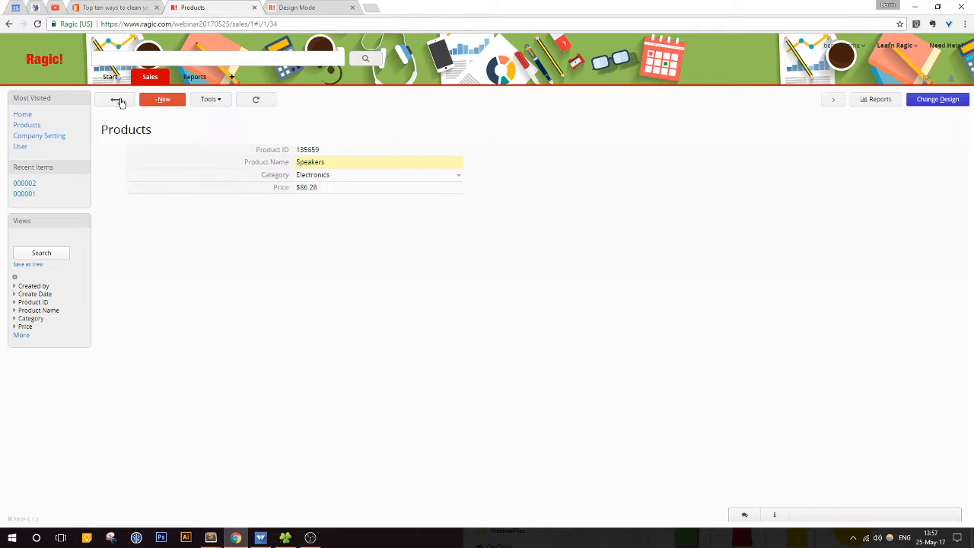
pyautogui.click(114, 99)
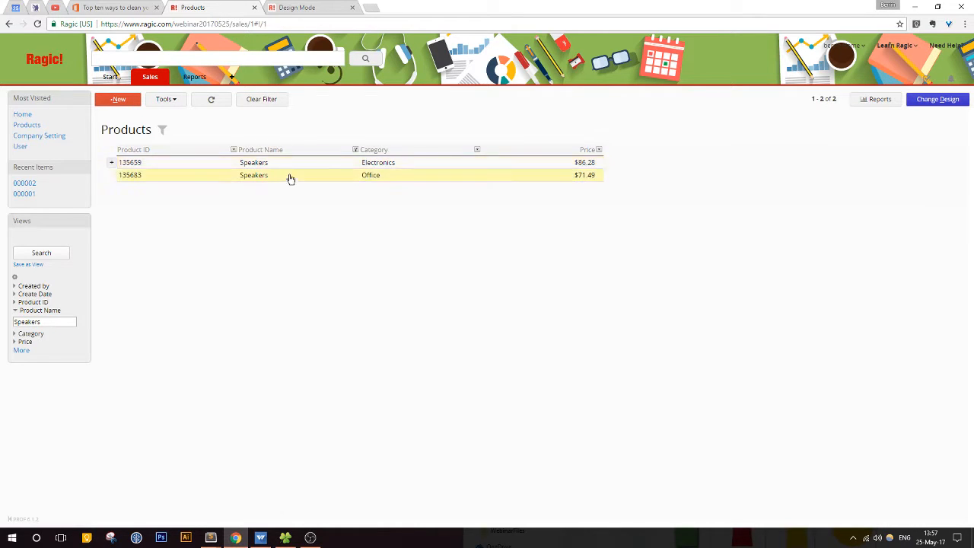
pyautogui.click(275, 100)
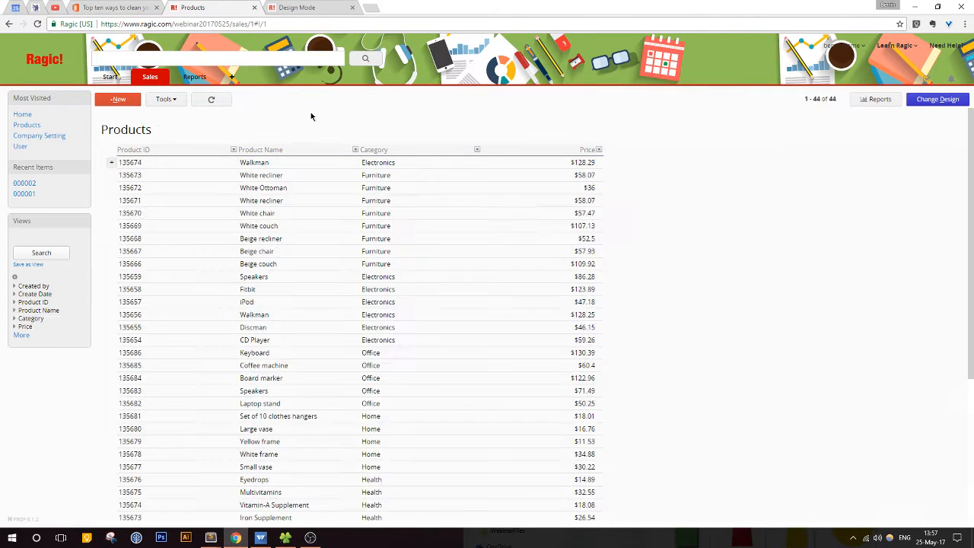
# Step: Filter the products by the name "Speakers" once more, check the matching records, and clear the filter
pyautogui.click(354, 149)
pyautogui.click(344, 162)
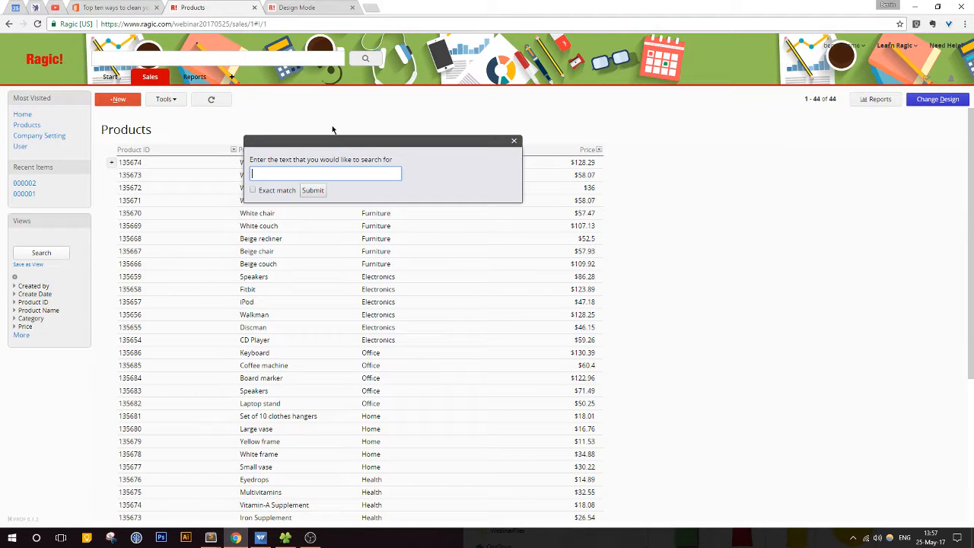
pyautogui.write('Speakers')
pyautogui.click(314, 190)
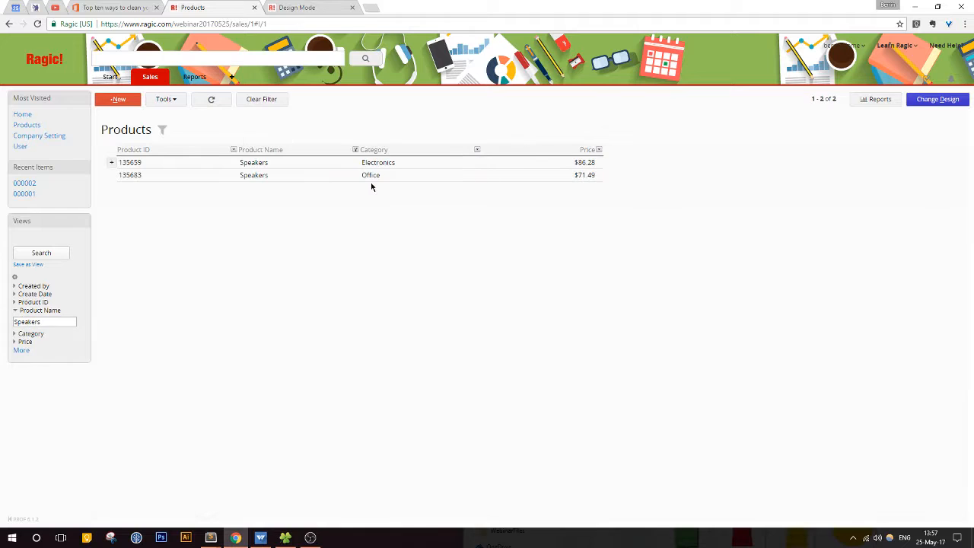
pyautogui.click(276, 100)
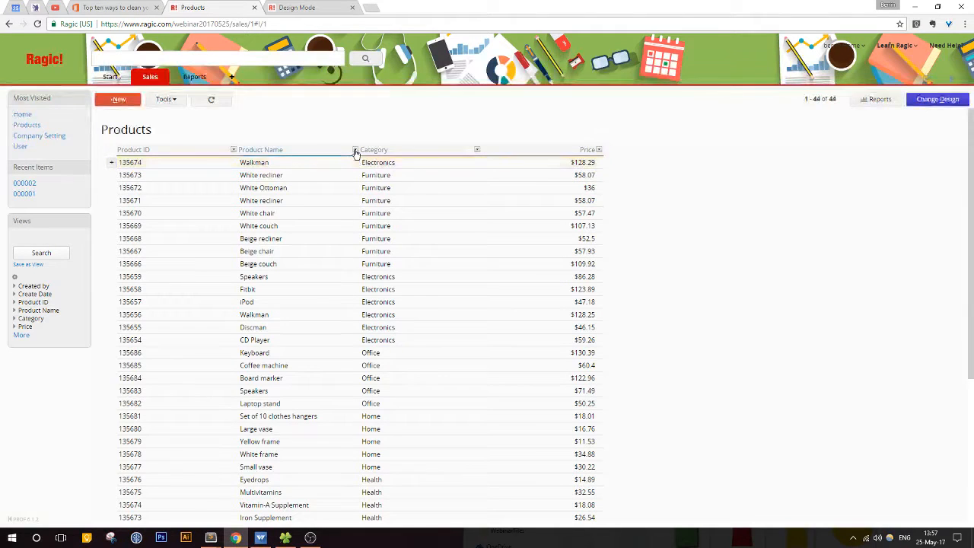
# Step: Check the Product Name column's totals and summary for repeated product names and close it
pyautogui.click(355, 150)
pyautogui.click(310, 215)
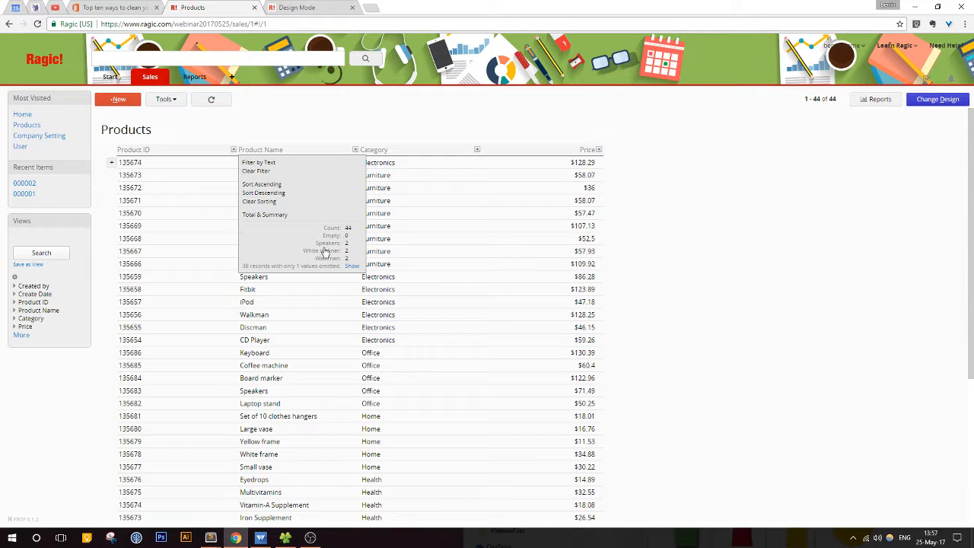
pyautogui.click(289, 23)
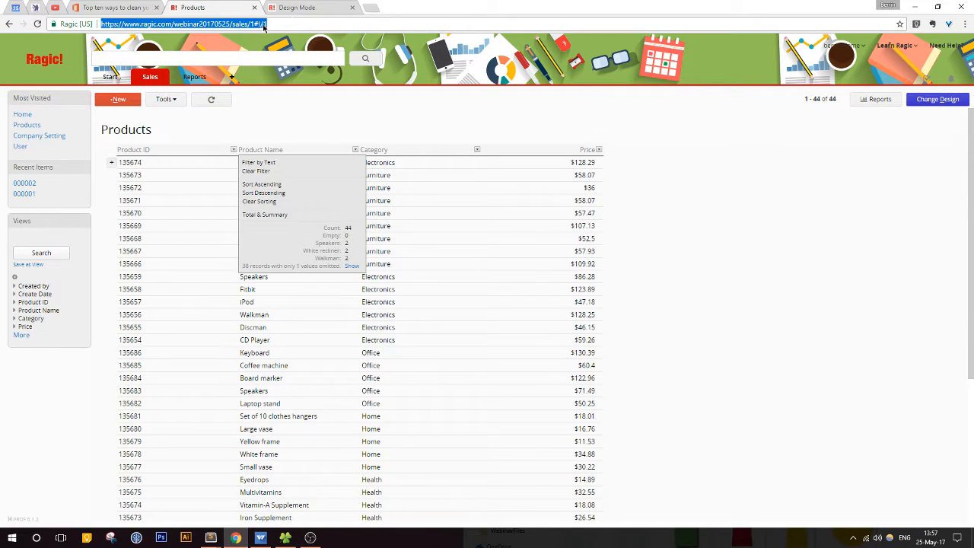
pyautogui.click(371, 115)
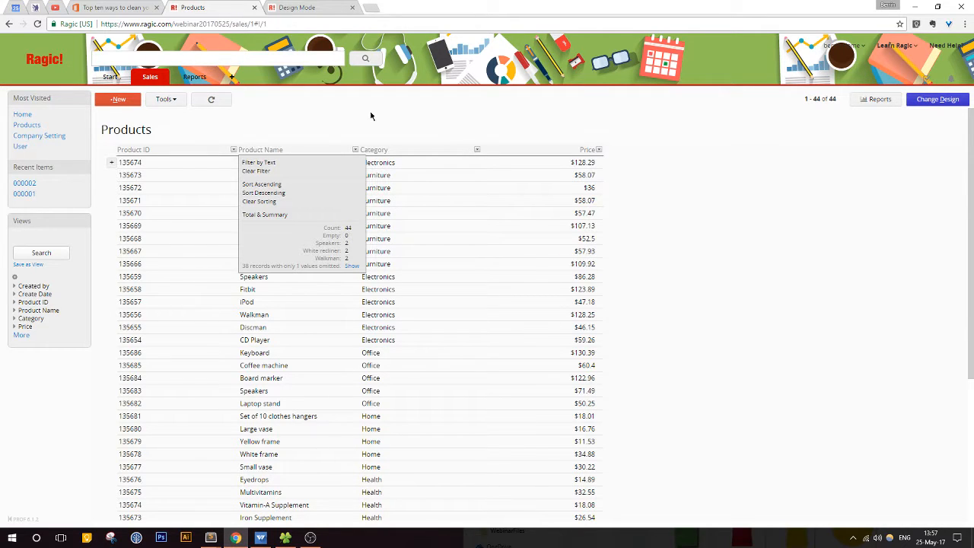
pyautogui.click(355, 150)
pyautogui.click(339, 163)
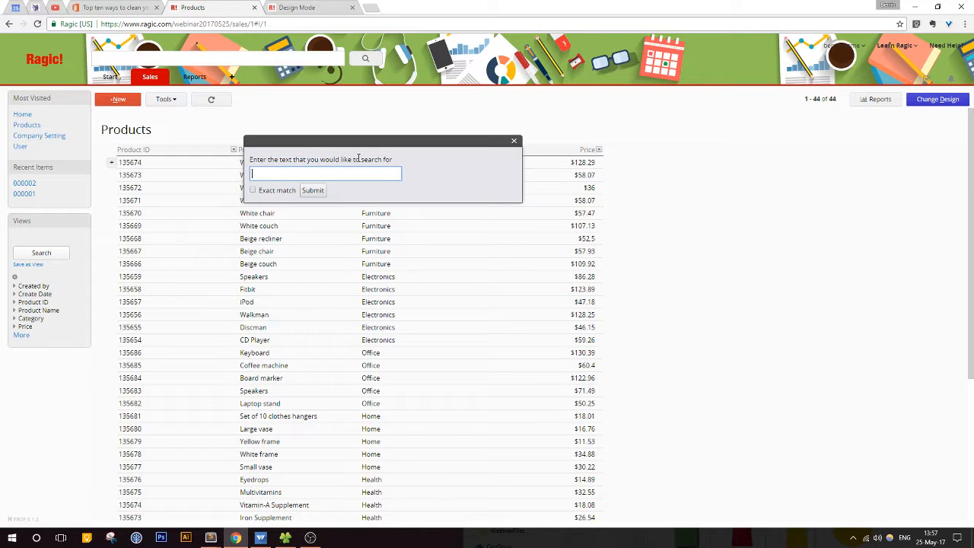
pyautogui.click(514, 141)
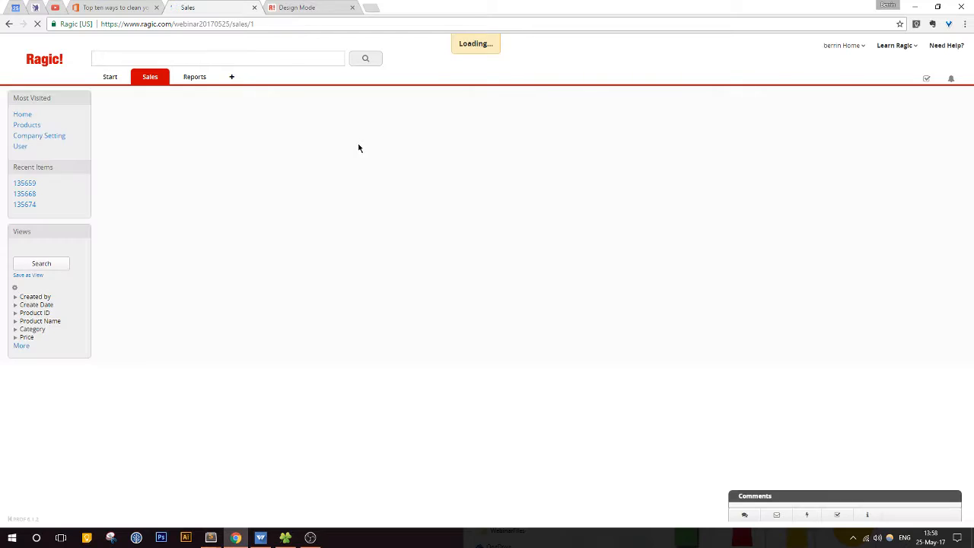
# Step: Reload the Products listing and display the totals and summary of the Product Name column
pyautogui.click(355, 151)
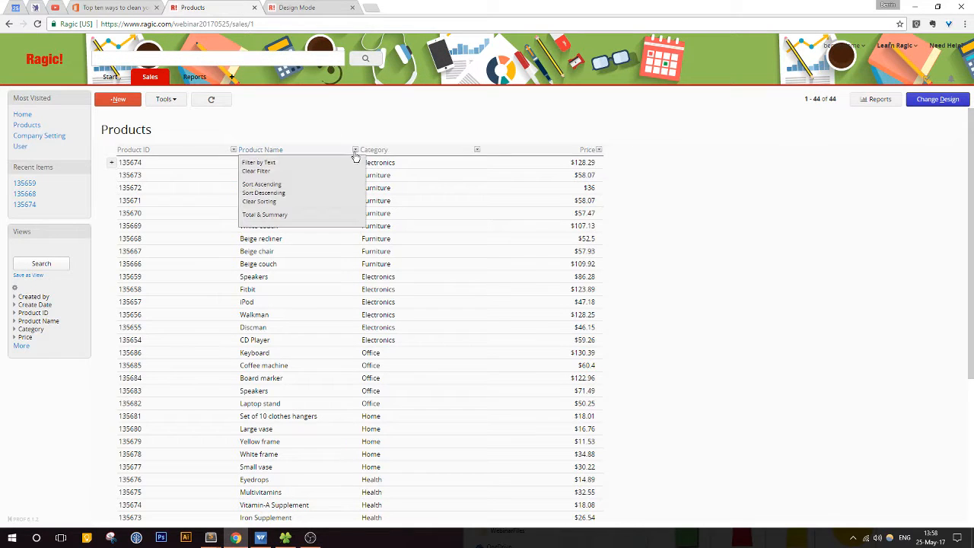
pyautogui.click(326, 215)
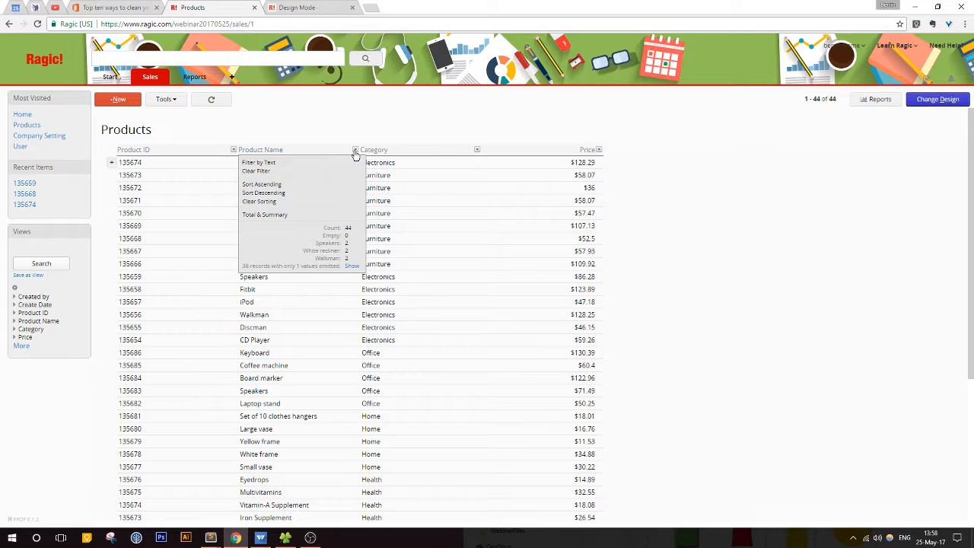
# Step: Filter the products by the name "Speakers", open the Electronics record, and save it with its product name kept as "Speakers"
pyautogui.click(310, 163)
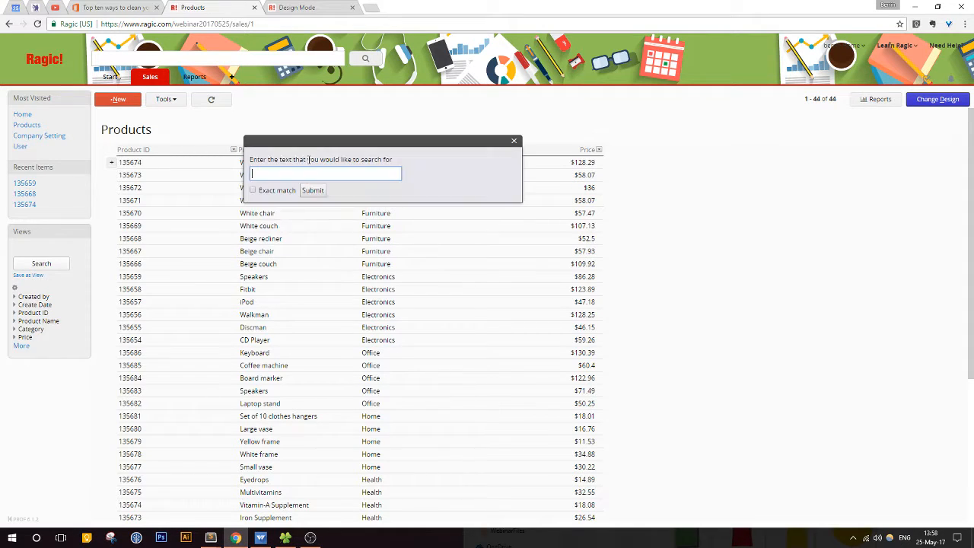
pyautogui.write('Speakers')
pyautogui.press('Return')
pyautogui.click(308, 165)
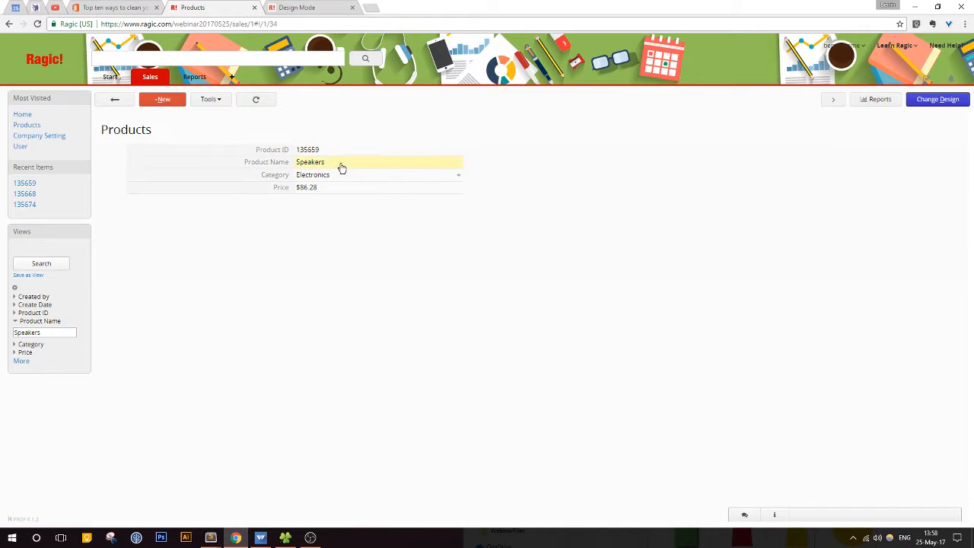
pyautogui.click(340, 163)
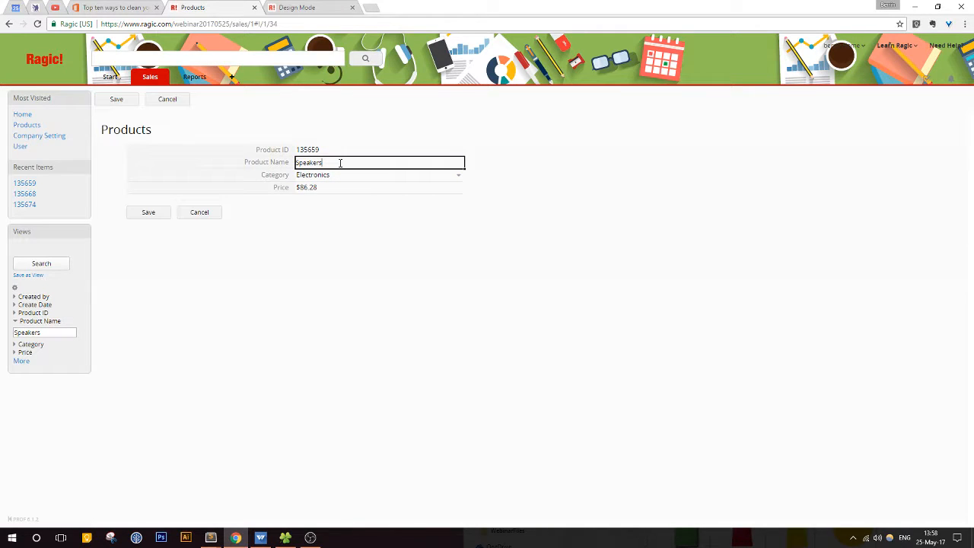
pyautogui.click(148, 213)
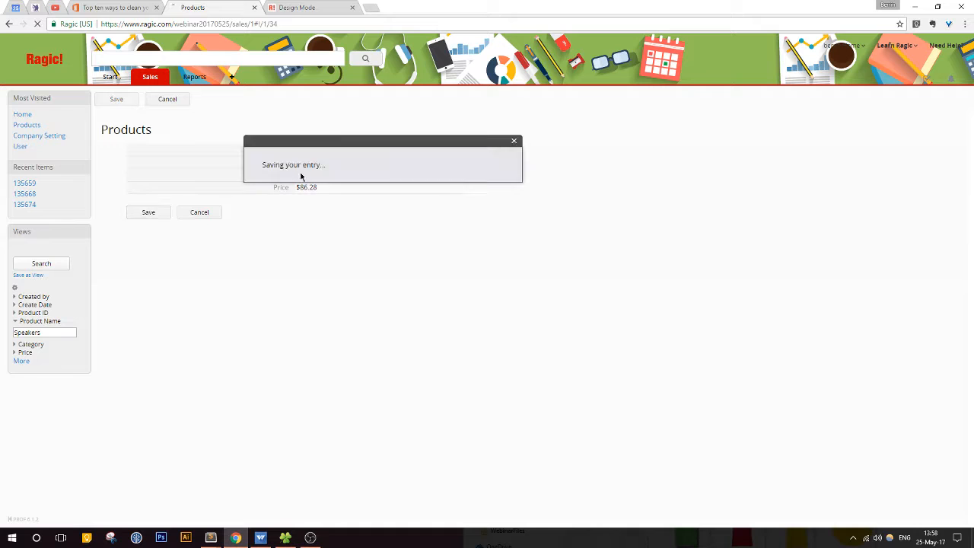
# Step: Discard another edit of the Speakers record's product name, return to the Products listing, and clear the filter
pyautogui.click(355, 162)
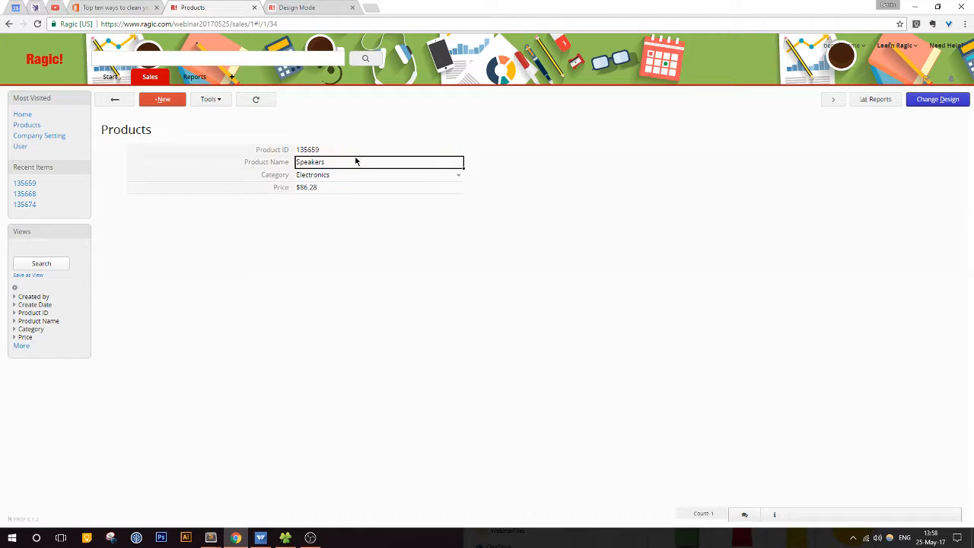
pyautogui.click(217, 211)
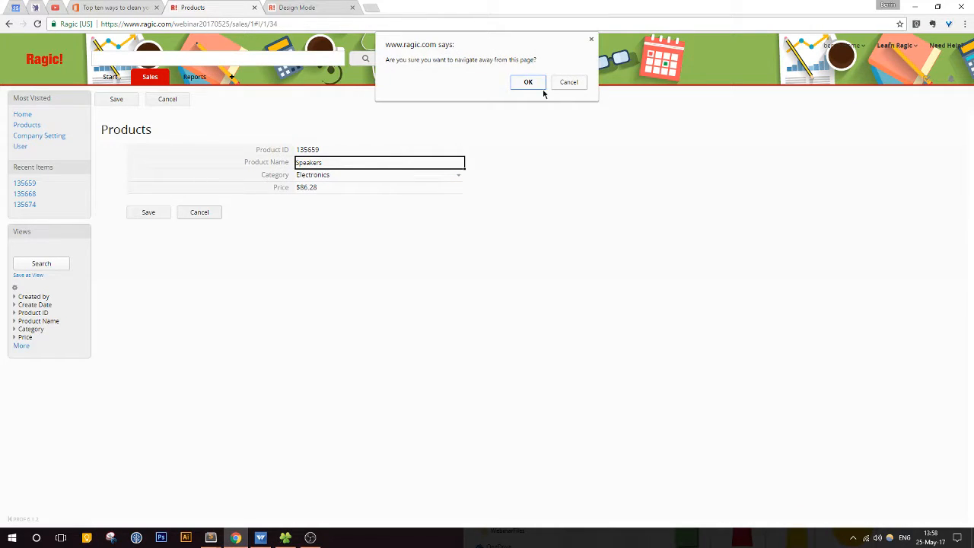
pyautogui.click(532, 83)
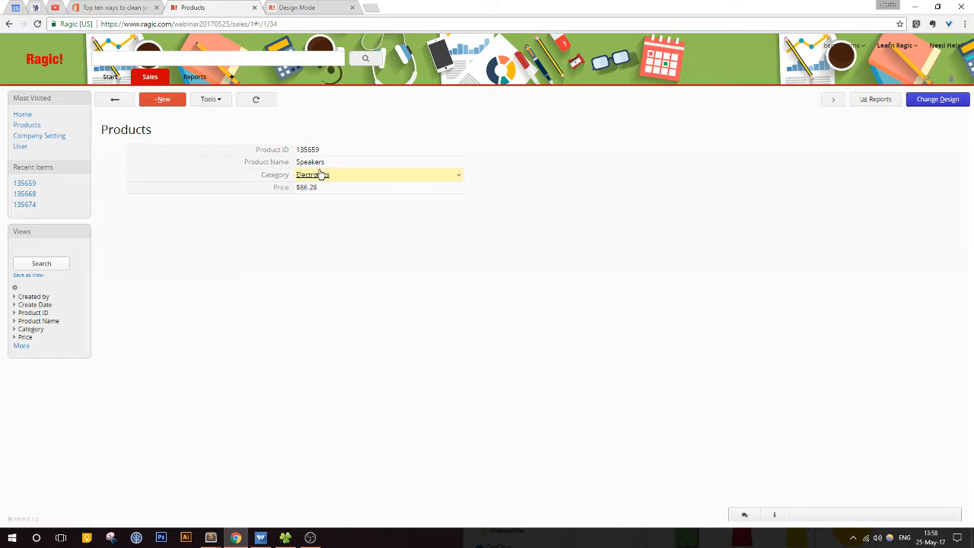
pyautogui.click(122, 100)
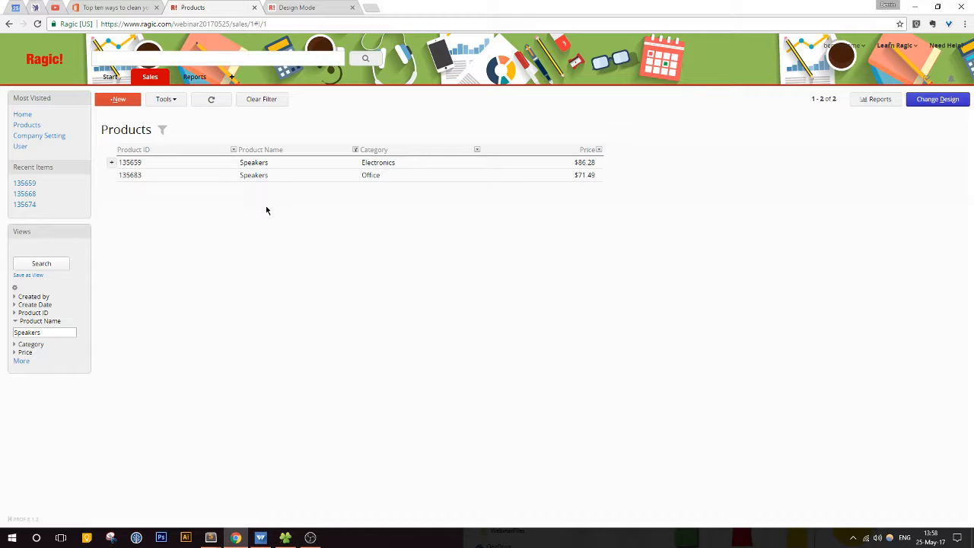
pyautogui.click(268, 99)
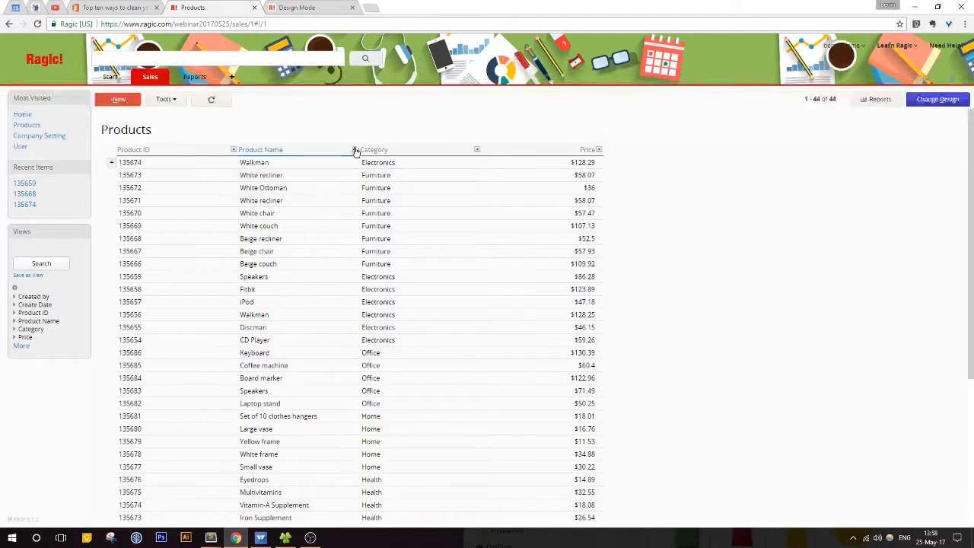
# Step: Filter the products by the name "Speakers", open the Electronics record, and save its product name as lowercase "speakers"
pyautogui.click(354, 150)
pyautogui.click(340, 163)
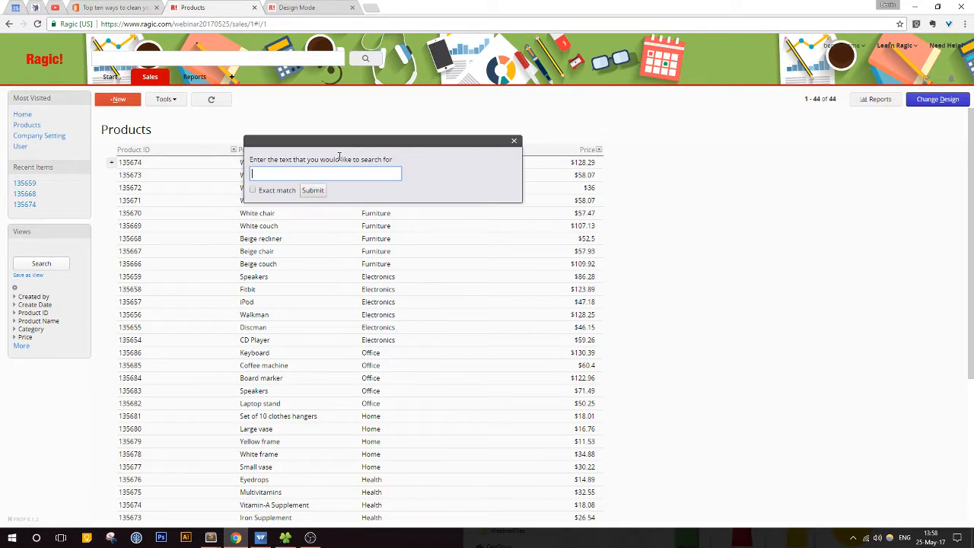
pyautogui.write('Speakers')
pyautogui.press('Return')
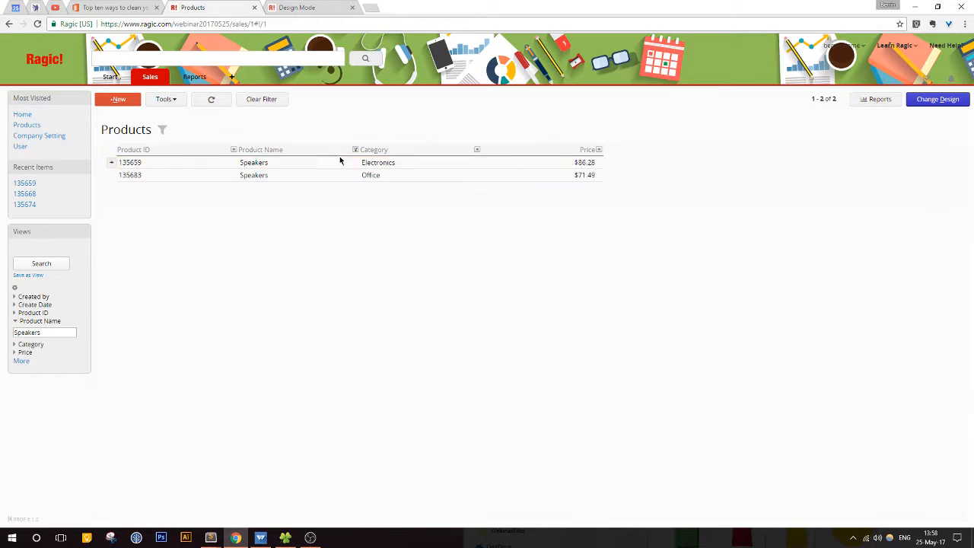
pyautogui.click(339, 163)
pyautogui.click(327, 162)
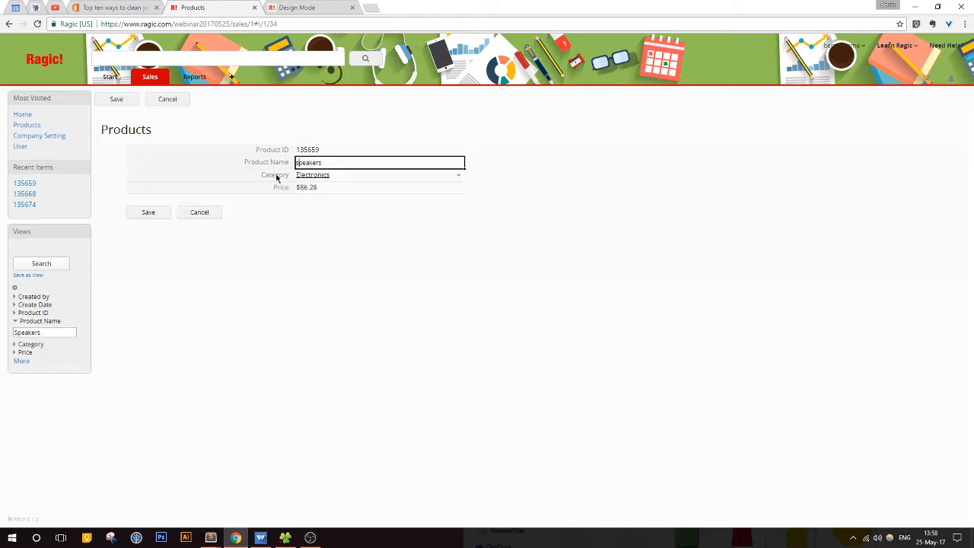
pyautogui.click(148, 212)
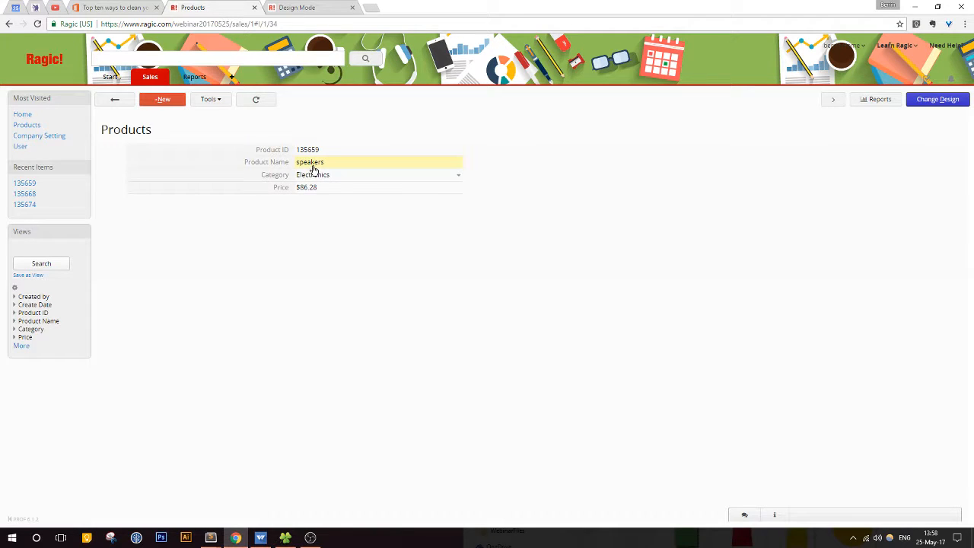
# Step: Return to the unfiltered Products listing and check the Product Name column's full summary, including names that occur only once
pyautogui.click(160, 104)
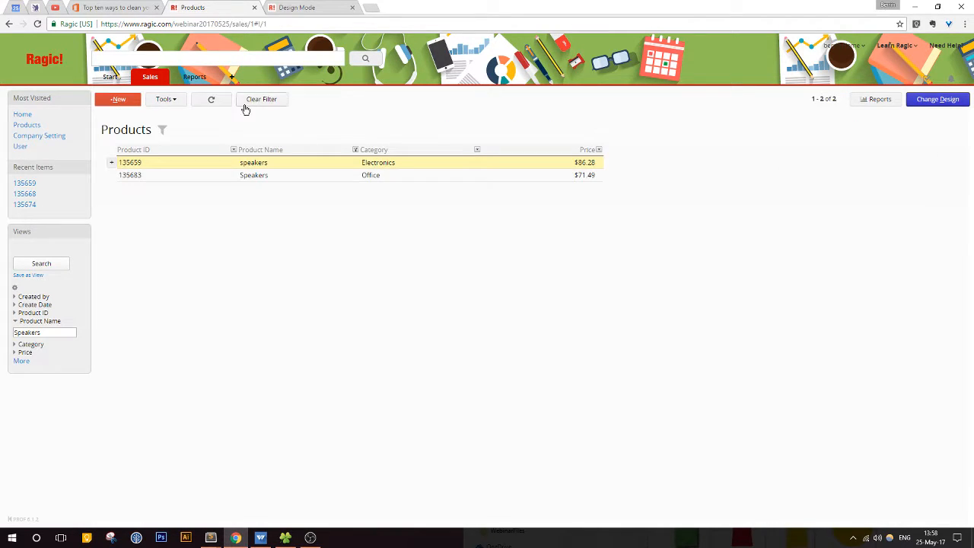
pyautogui.click(260, 101)
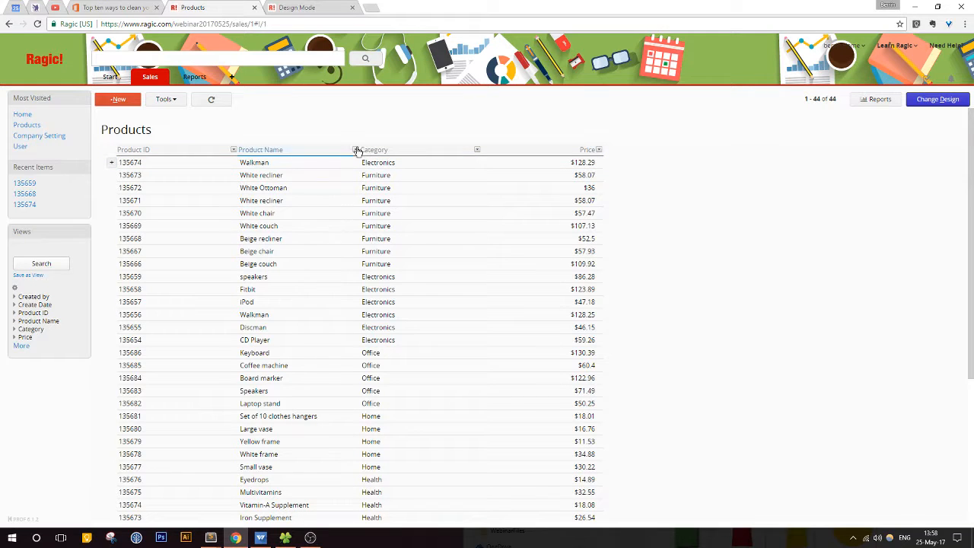
pyautogui.click(355, 149)
pyautogui.moveTo(322, 219)
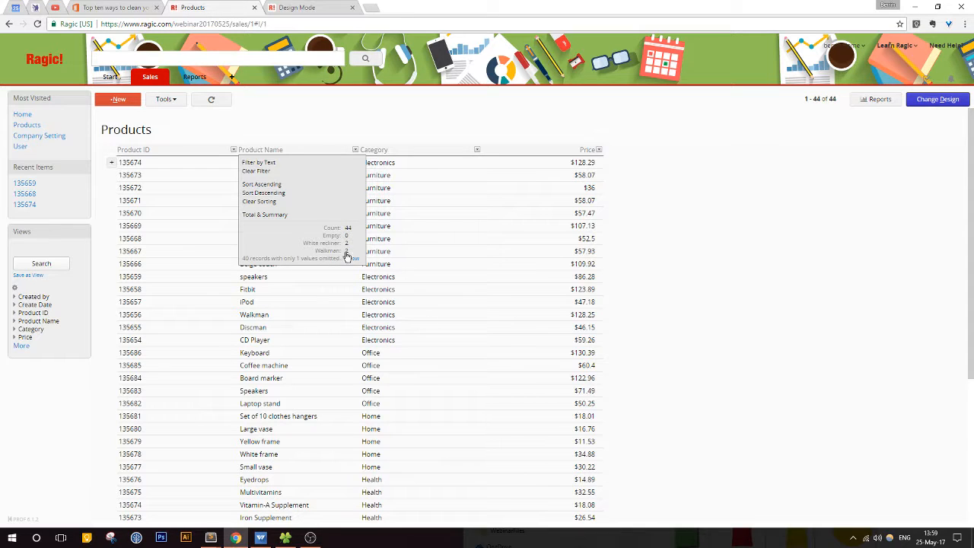
pyautogui.click(352, 259)
pyautogui.scroll(-2, 352, 265)
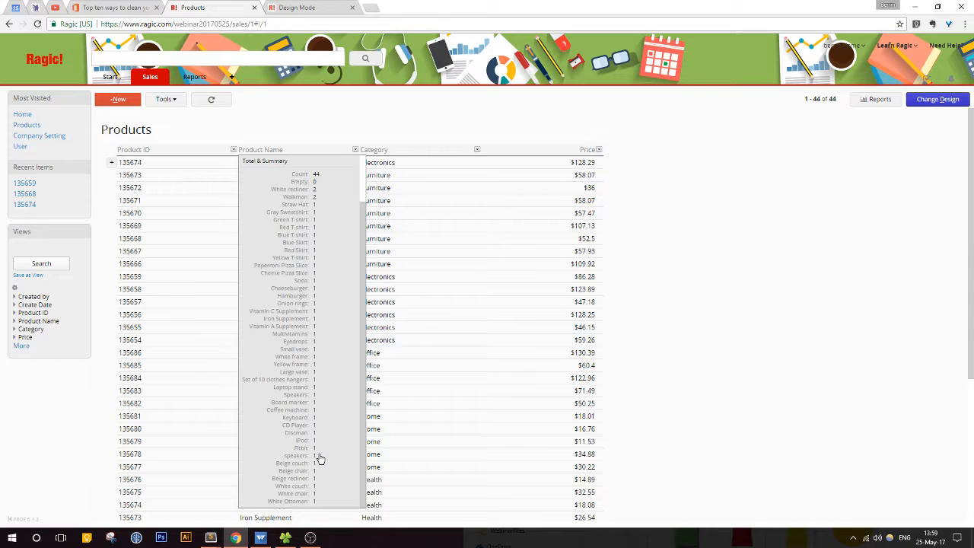
pyautogui.click(356, 150)
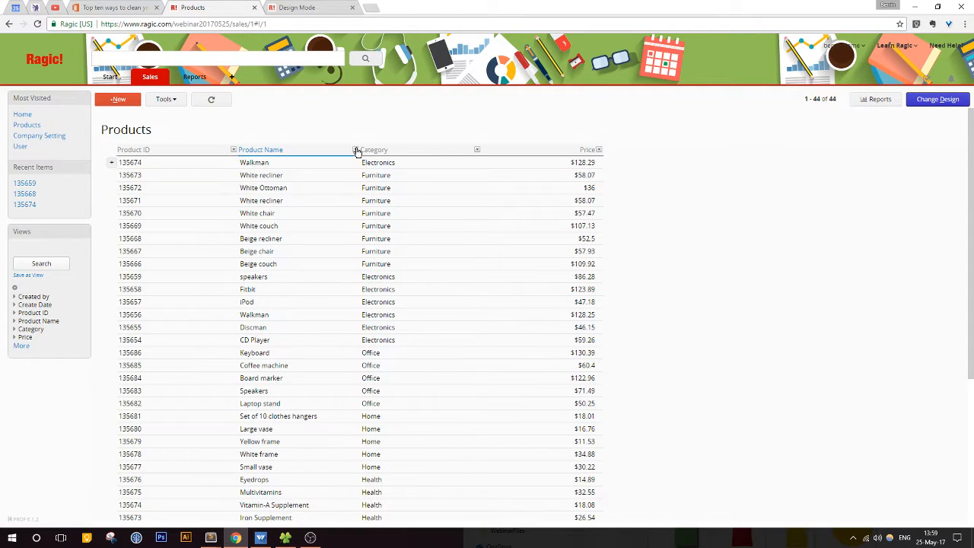
pyautogui.click(355, 150)
pyautogui.click(320, 162)
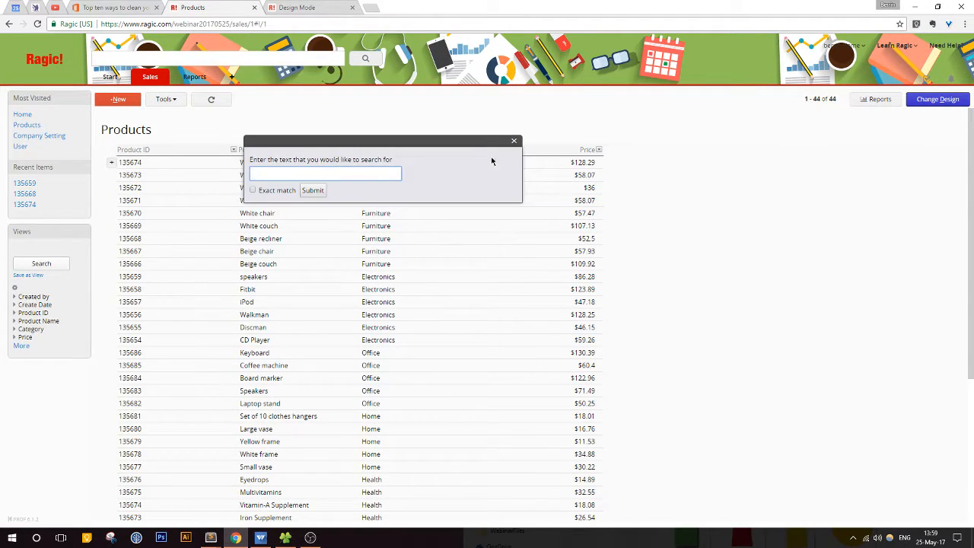
pyautogui.click(514, 141)
# Step: Rename the lowercase "speakers" product in Electronics to "Speakers", save the record, and return to the Products listing
pyautogui.click(320, 277)
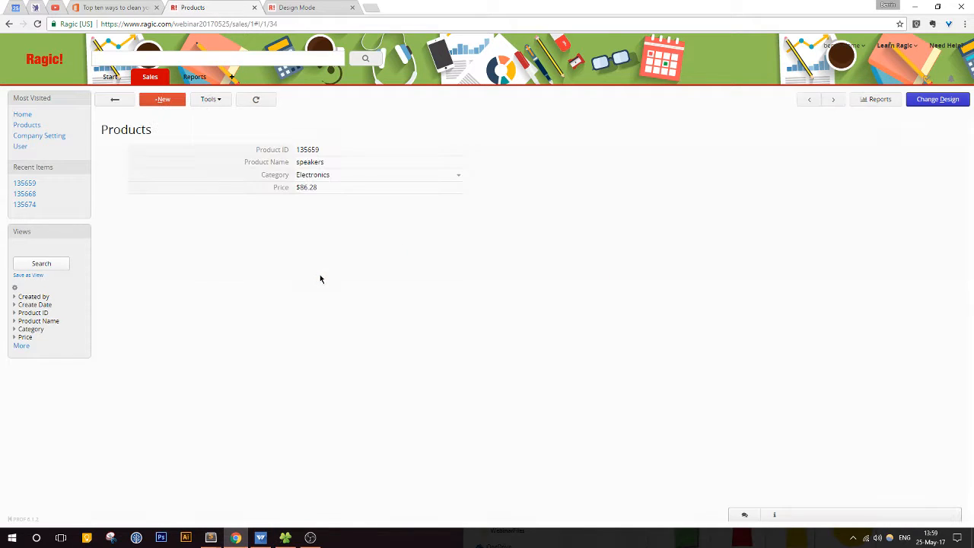
pyautogui.click(298, 162)
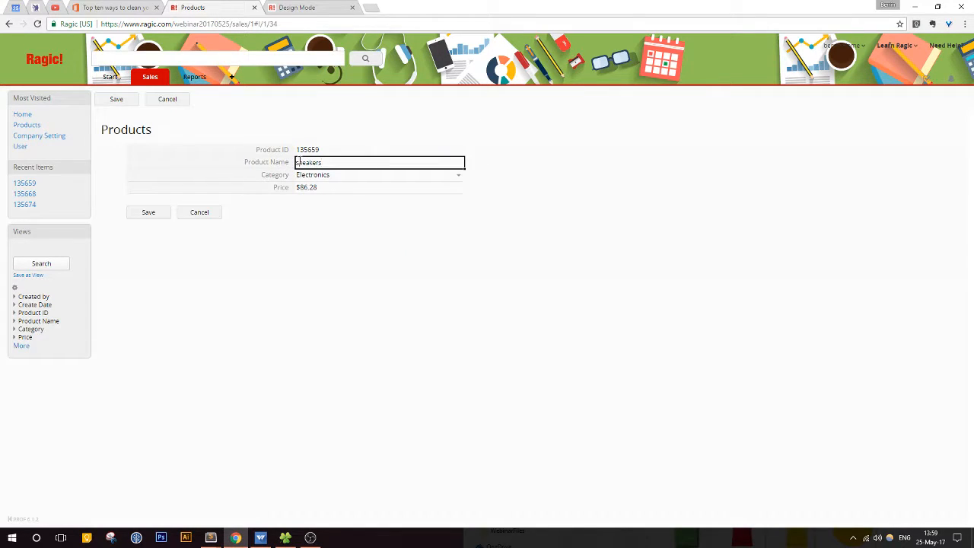
pyautogui.click(145, 213)
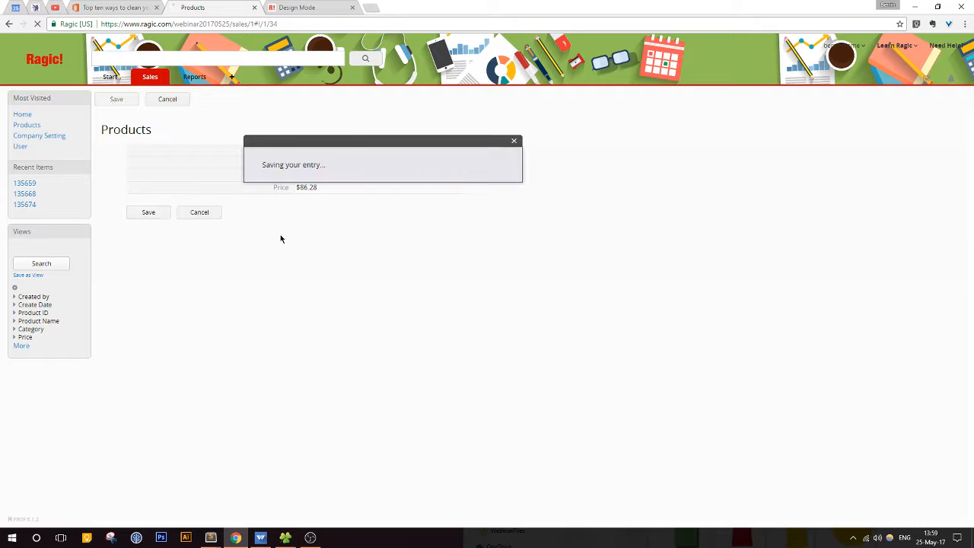
pyautogui.click(116, 100)
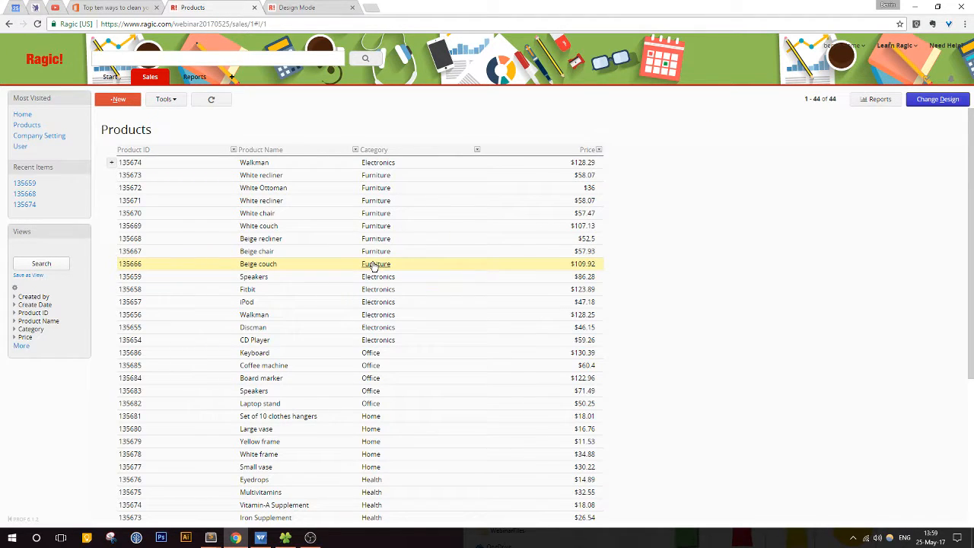
# Step: View the Category field's options in the Beige recliner record, check the Category of White recliner 135671, and return to the listing
pyautogui.click(426, 239)
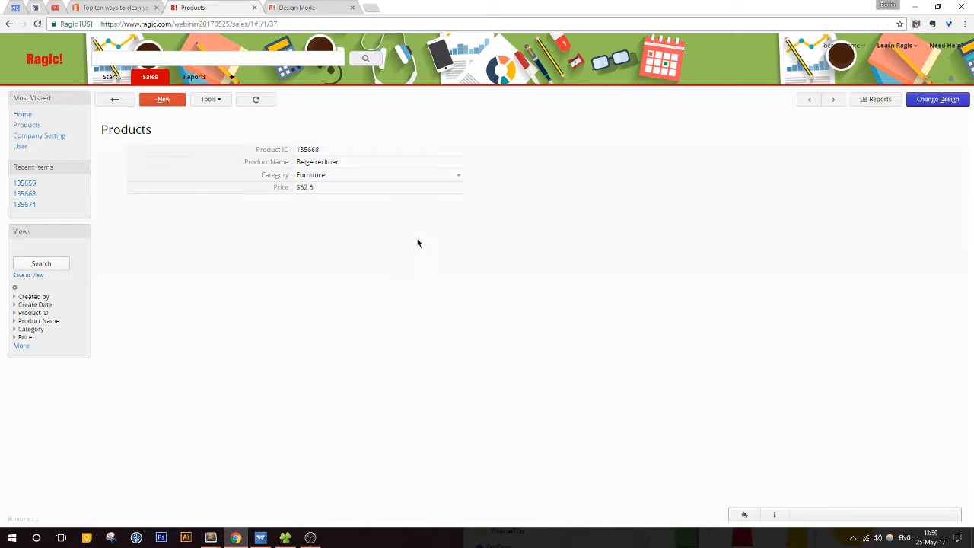
pyautogui.click(383, 176)
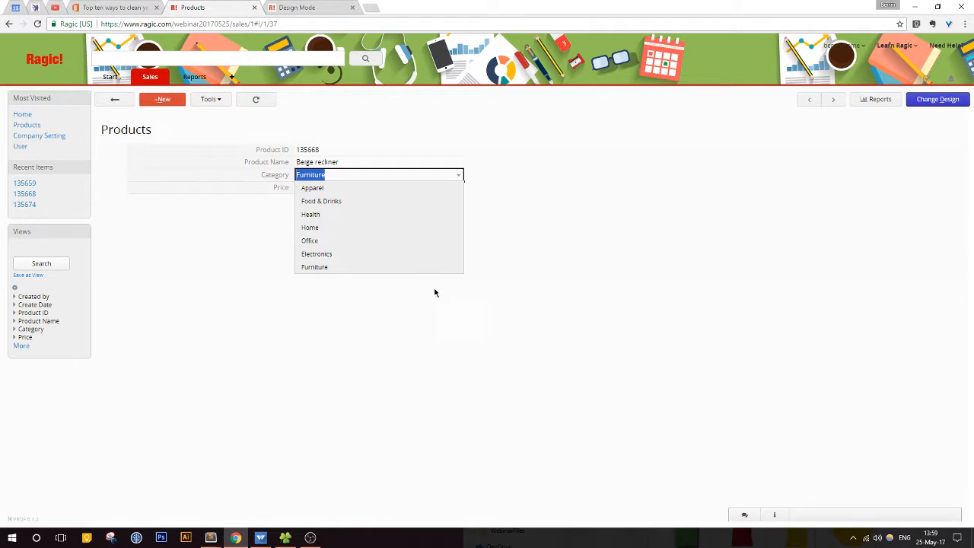
pyautogui.click(115, 100)
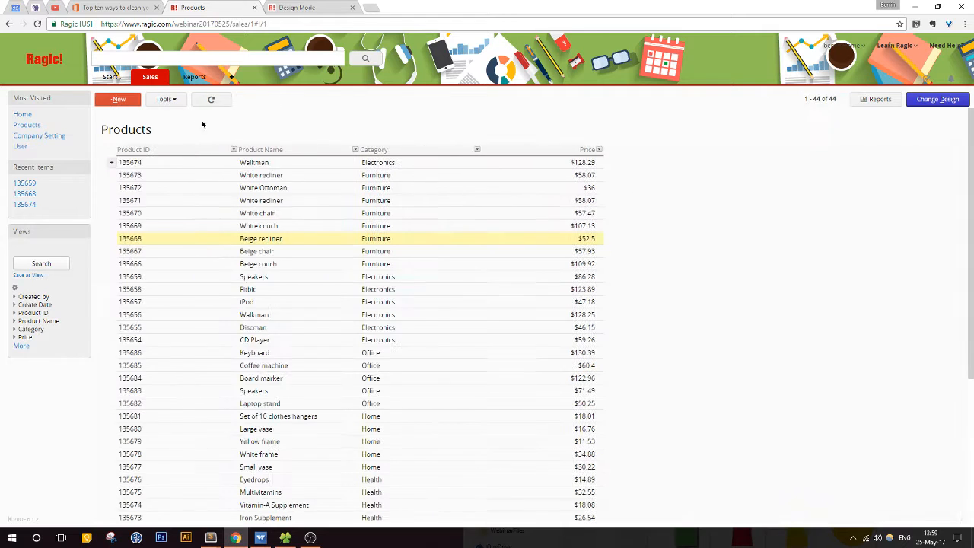
pyautogui.click(391, 203)
pyautogui.click(299, 178)
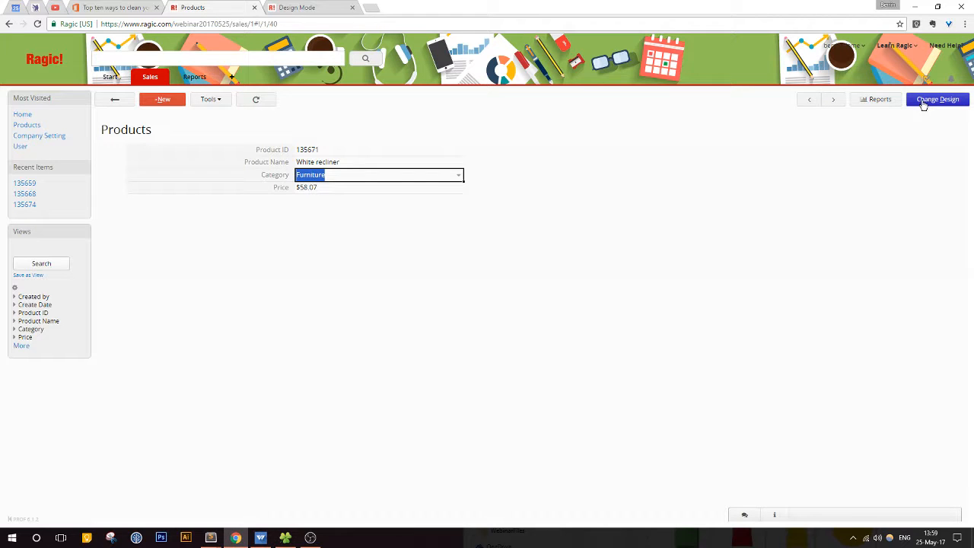
pyautogui.click(131, 100)
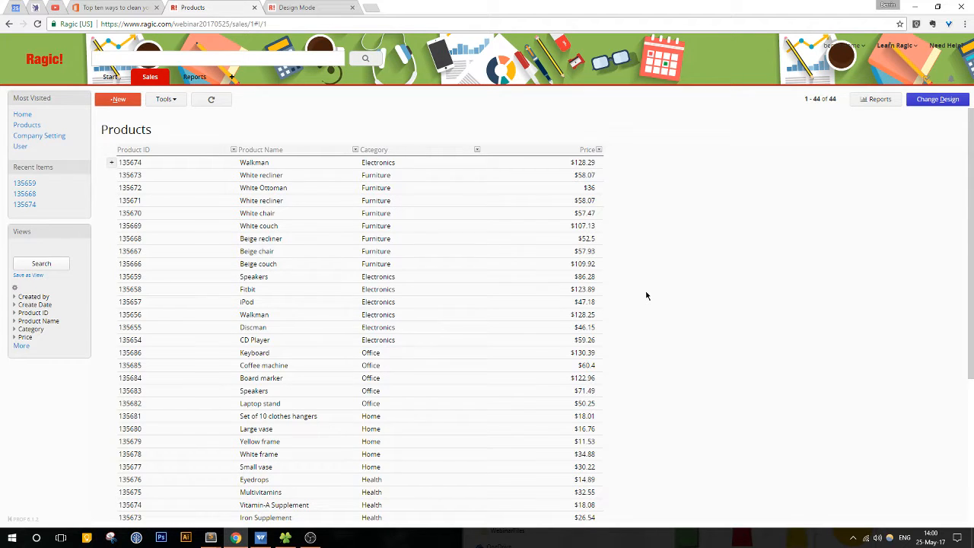
# Step: Filter the Products listing to the Electronics category and open the filtered records for editing multiple entries
pyautogui.scroll(-3, 646, 296)
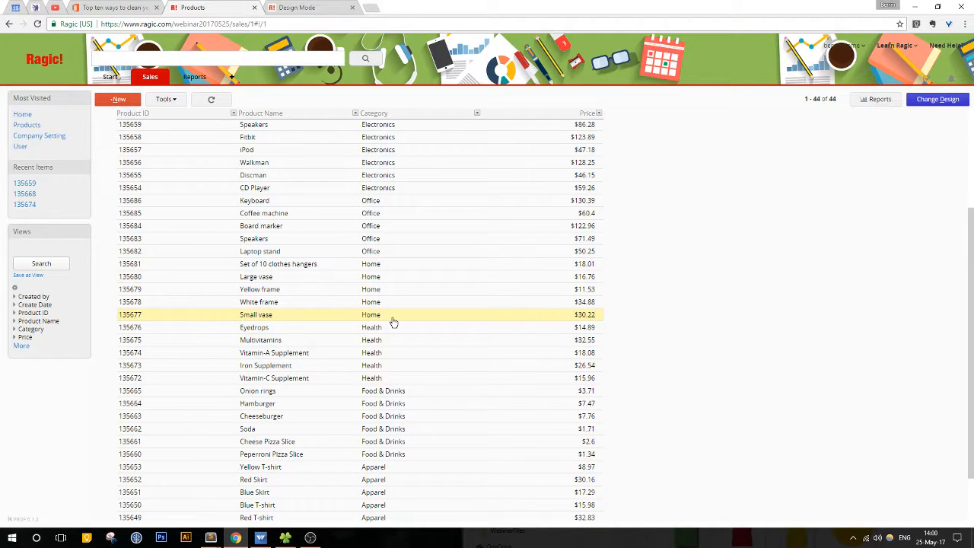
pyautogui.scroll(-2, 396, 373)
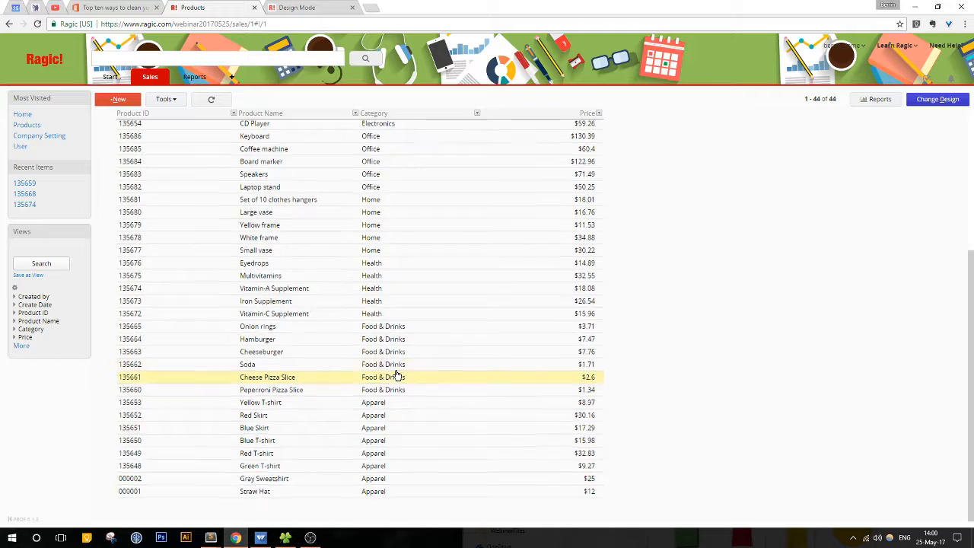
pyautogui.scroll(5, 396, 374)
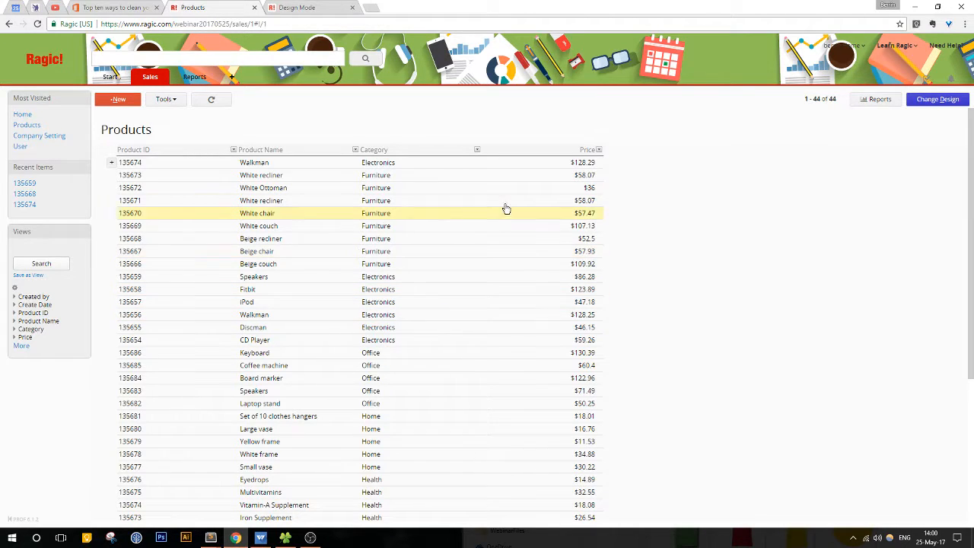
pyautogui.click(477, 151)
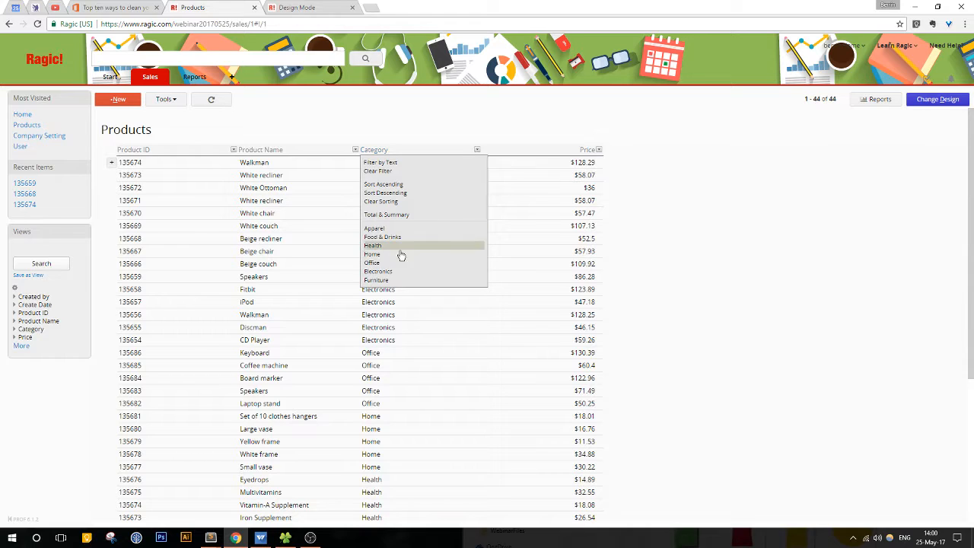
pyautogui.click(387, 272)
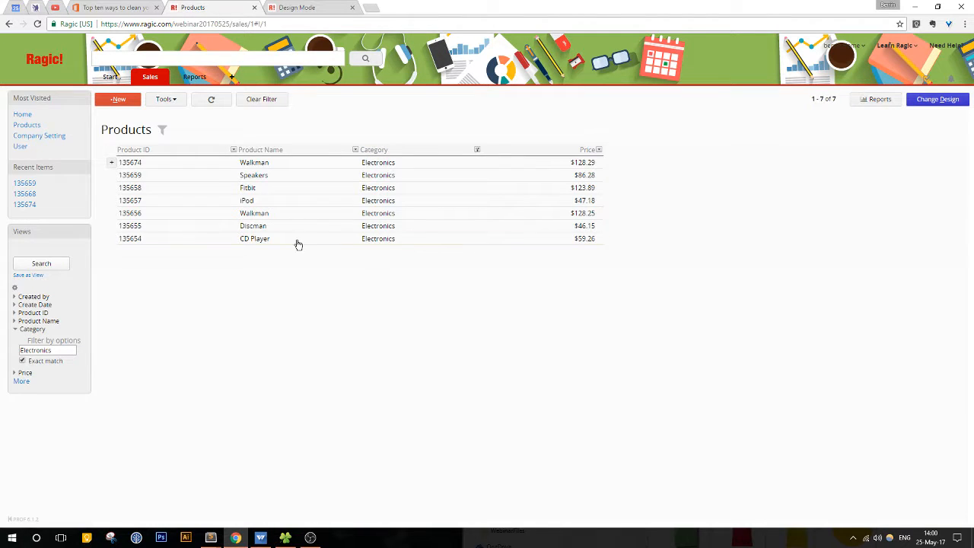
pyautogui.click(161, 102)
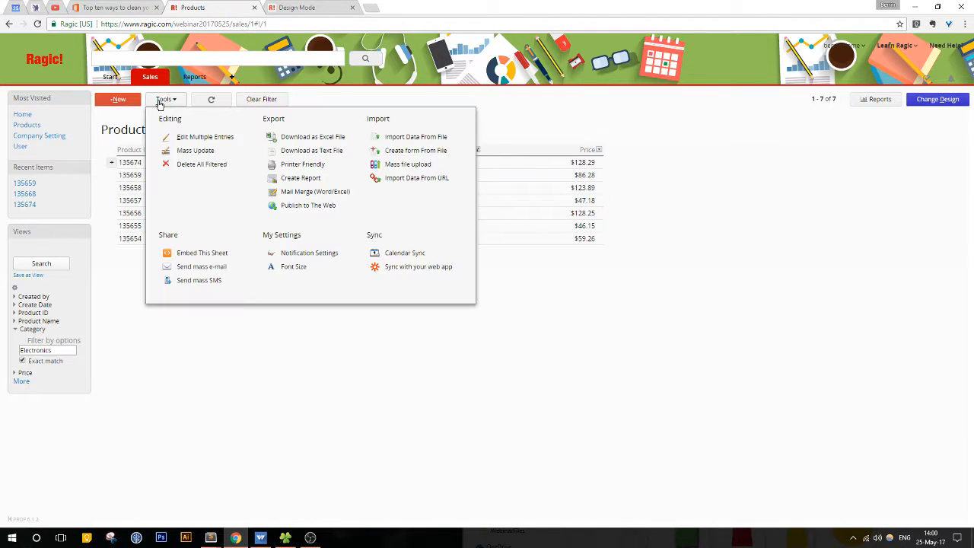
pyautogui.click(203, 138)
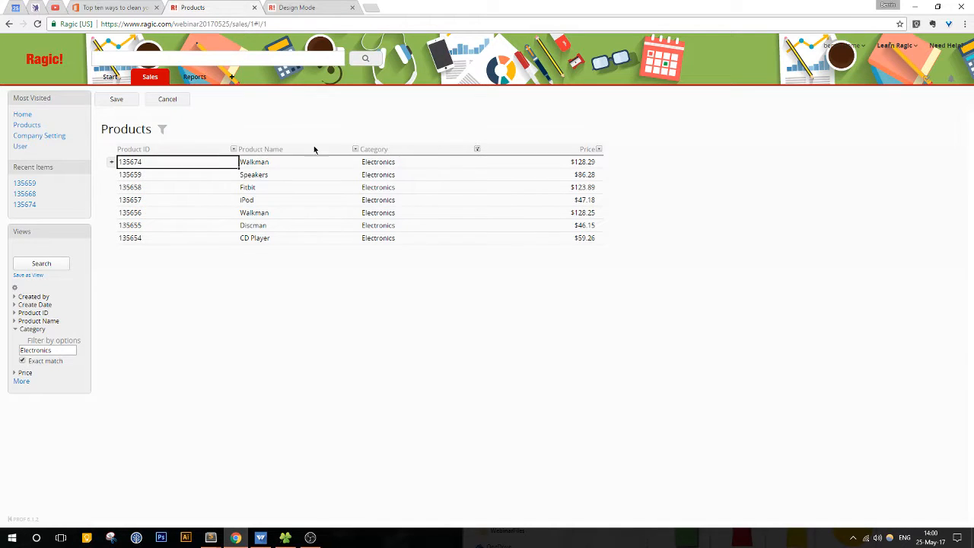
# Step: View the Category options for the first Walkman record and leave multiple-entry editing without saving
pyautogui.click(433, 163)
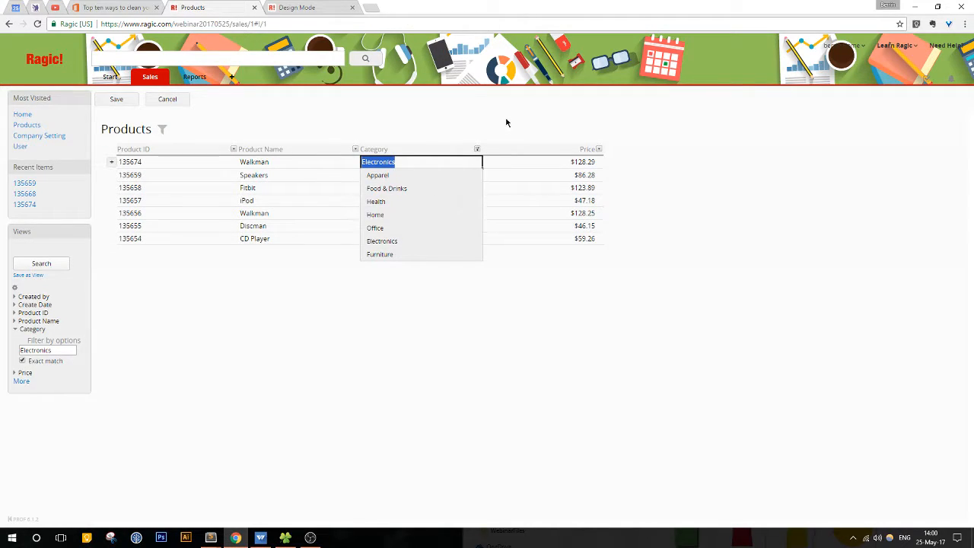
pyautogui.click(176, 99)
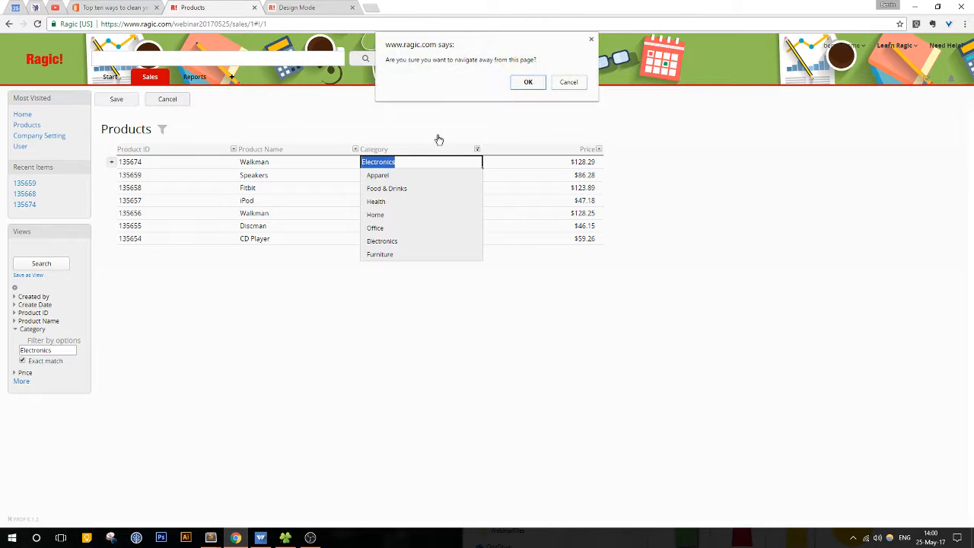
pyautogui.click(524, 88)
# Step: Mass update the Category field to "Office" for all records in the Electronics-filtered Products listing
pyautogui.click(169, 100)
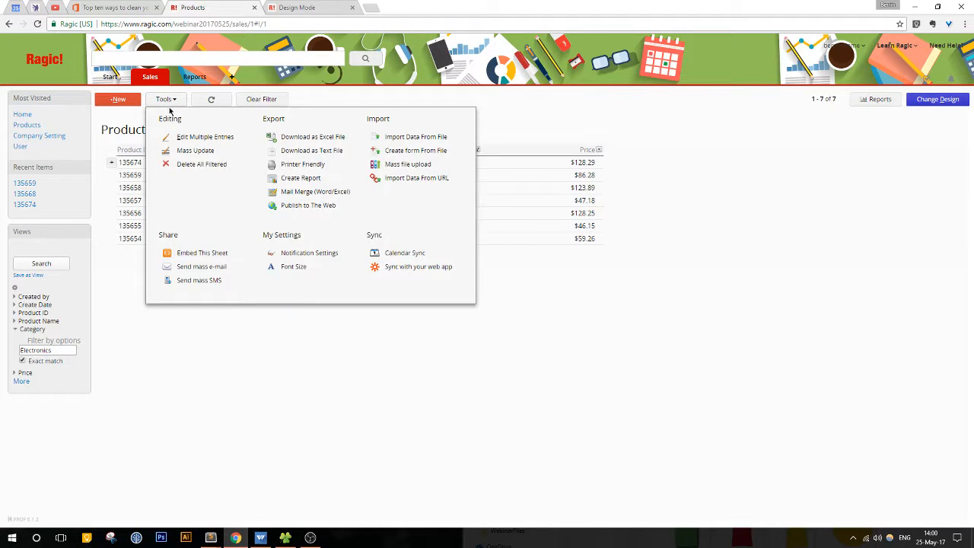
pyautogui.click(190, 152)
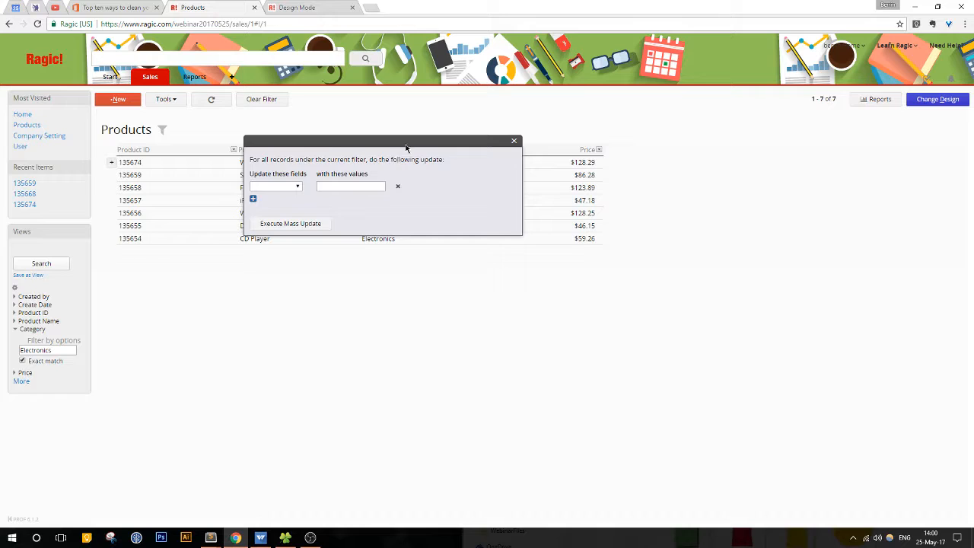
pyautogui.moveTo(406, 145); pyautogui.dragTo(638, 255)
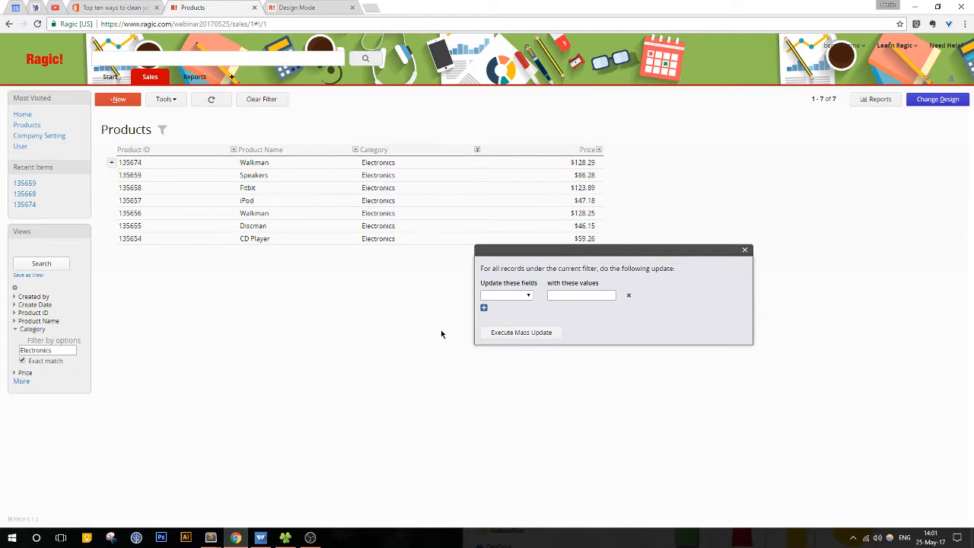
pyautogui.click(523, 295)
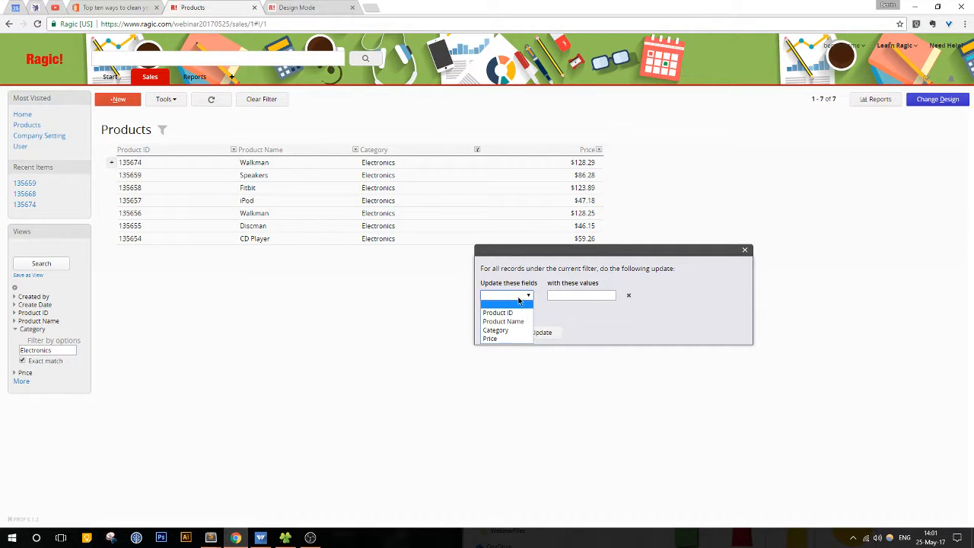
pyautogui.click(502, 331)
pyautogui.click(591, 296)
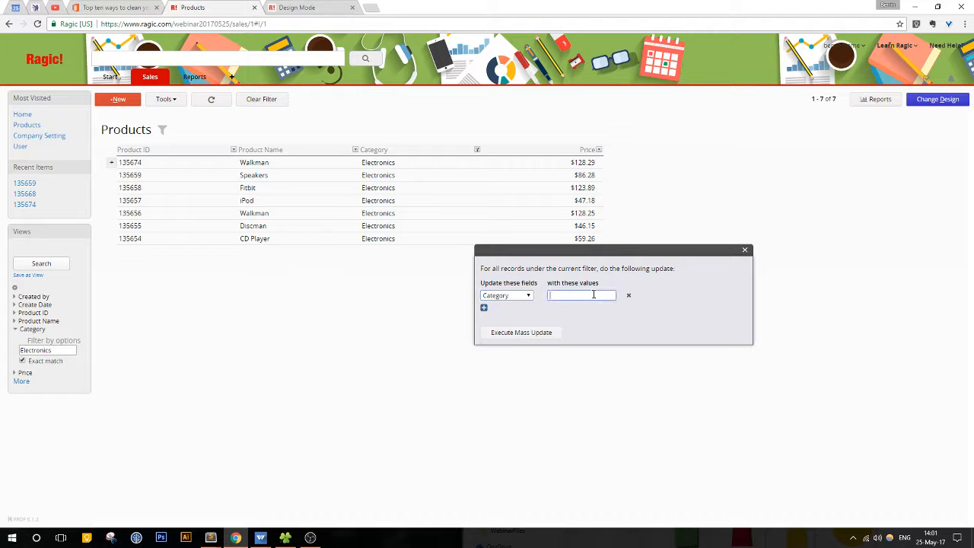
pyautogui.write('Office')
pyautogui.click(533, 339)
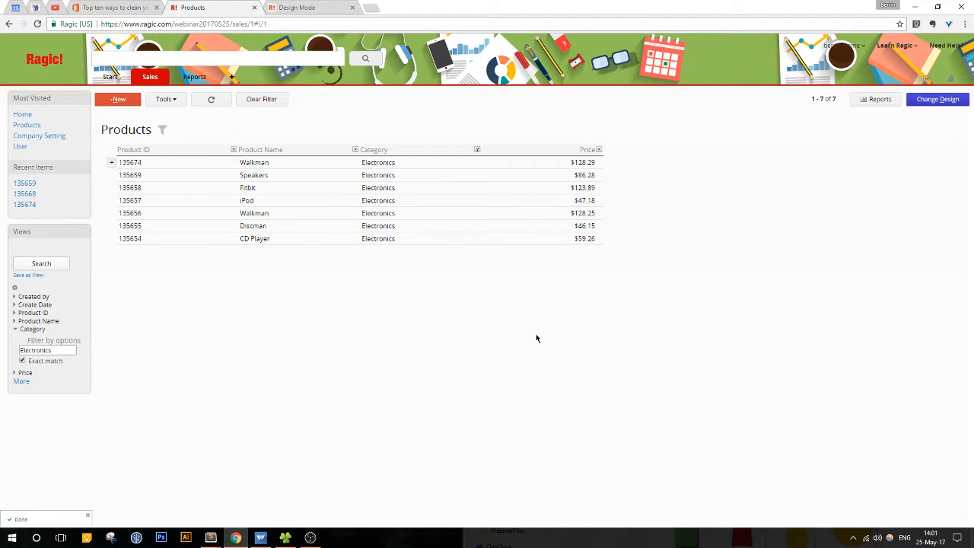
# Step: Clear the Electronics filter and look through the Category values in the full Products listing
pyautogui.click(278, 102)
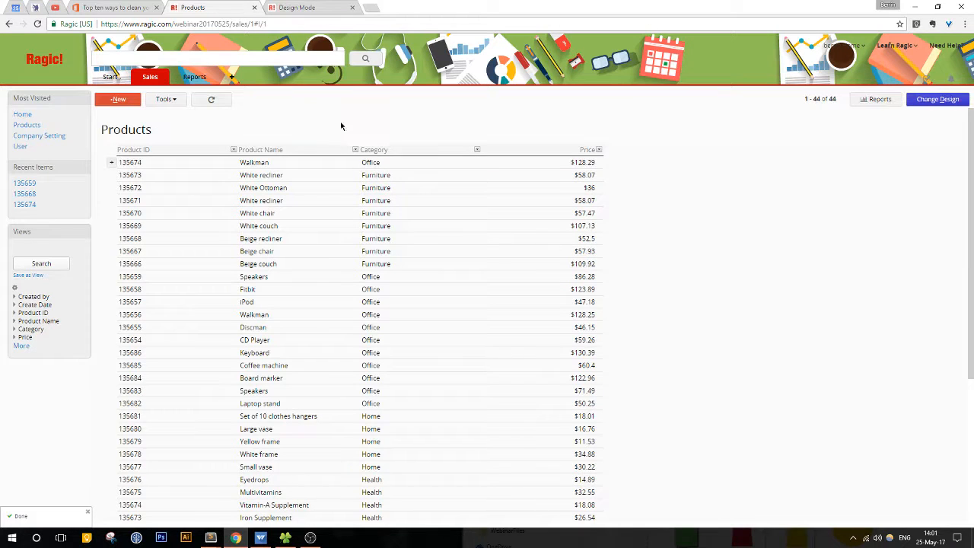
pyautogui.scroll(-1, 350, 285)
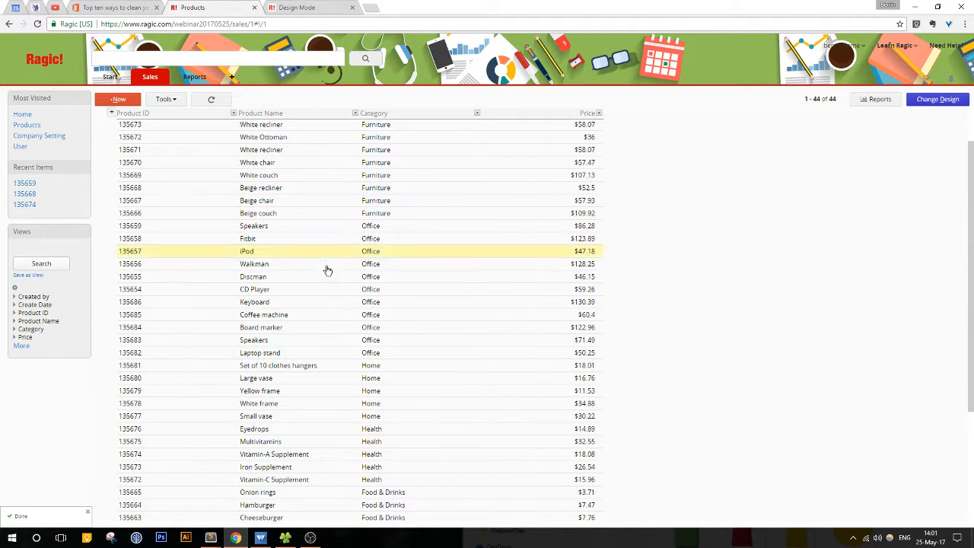
pyautogui.scroll(-3, 752, 265)
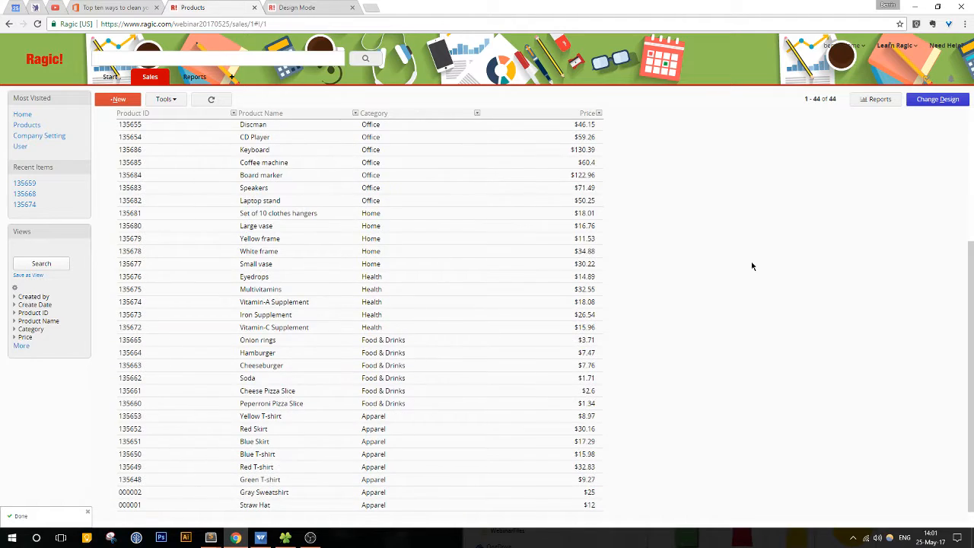
pyautogui.scroll(4, 752, 266)
# Step: Check the change history of Speakers record 135659 and return to the Products listing
pyautogui.click(467, 277)
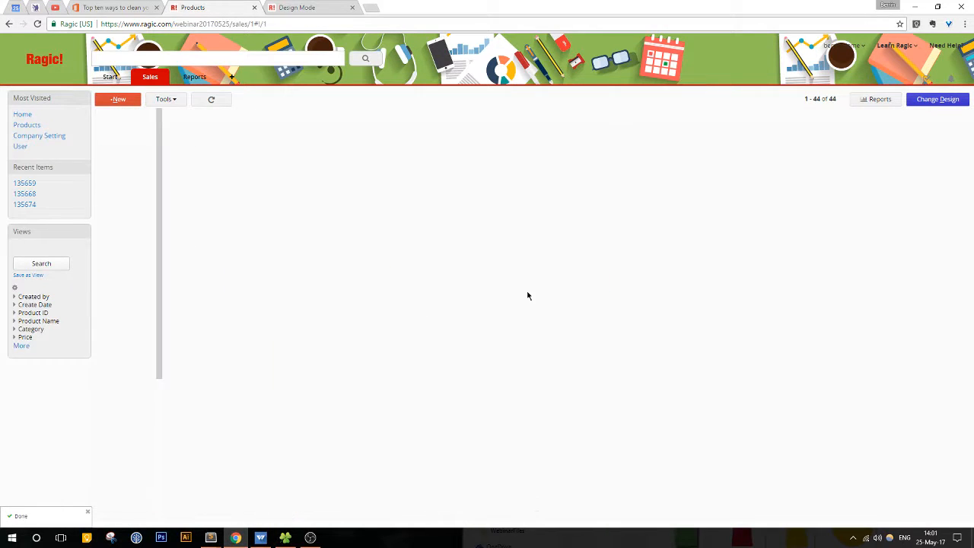
pyautogui.click(773, 518)
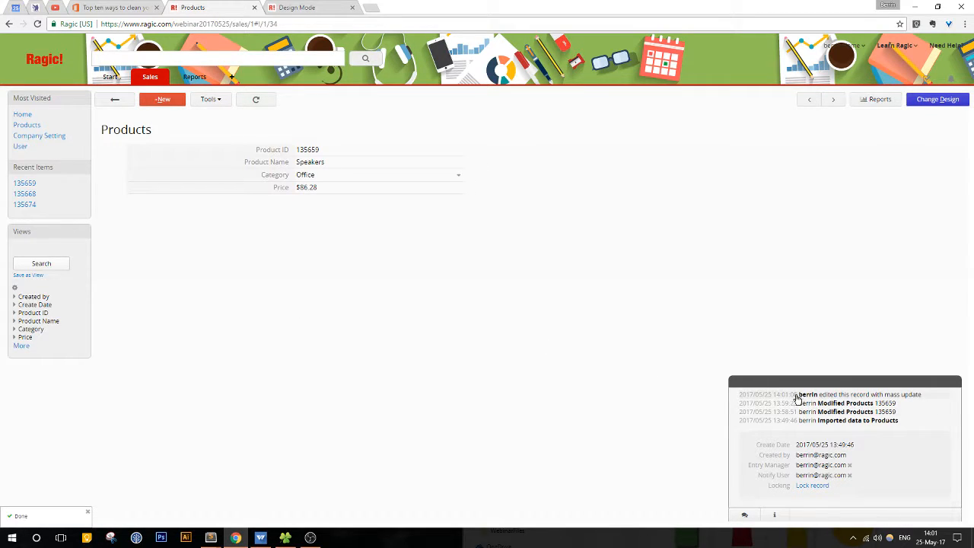
pyautogui.click(112, 99)
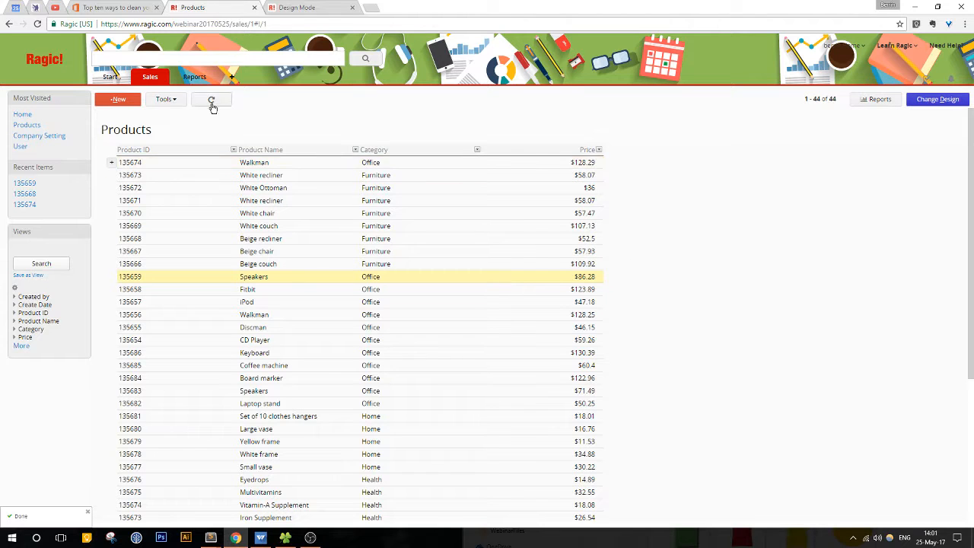
pyautogui.click(165, 98)
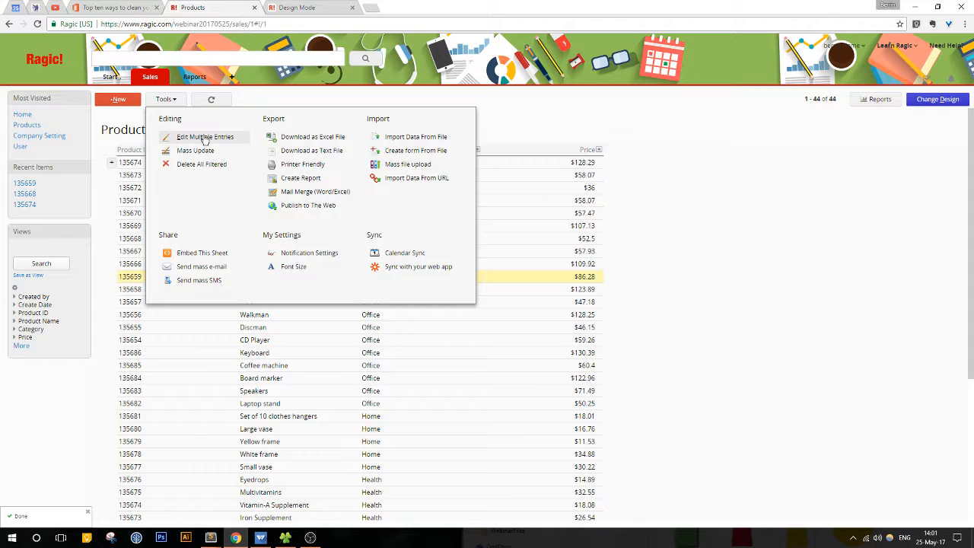
pyautogui.click(763, 310)
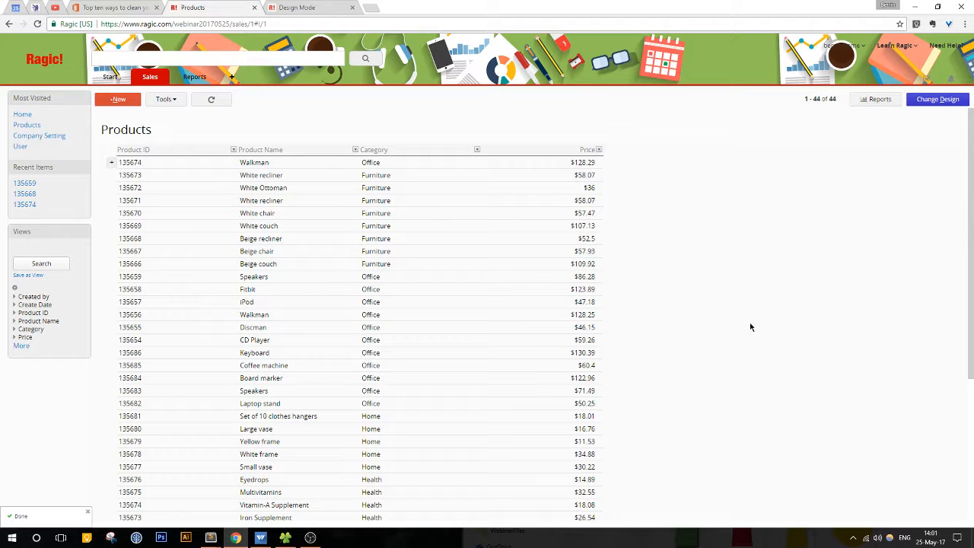
pyautogui.scroll(-5, 751, 327)
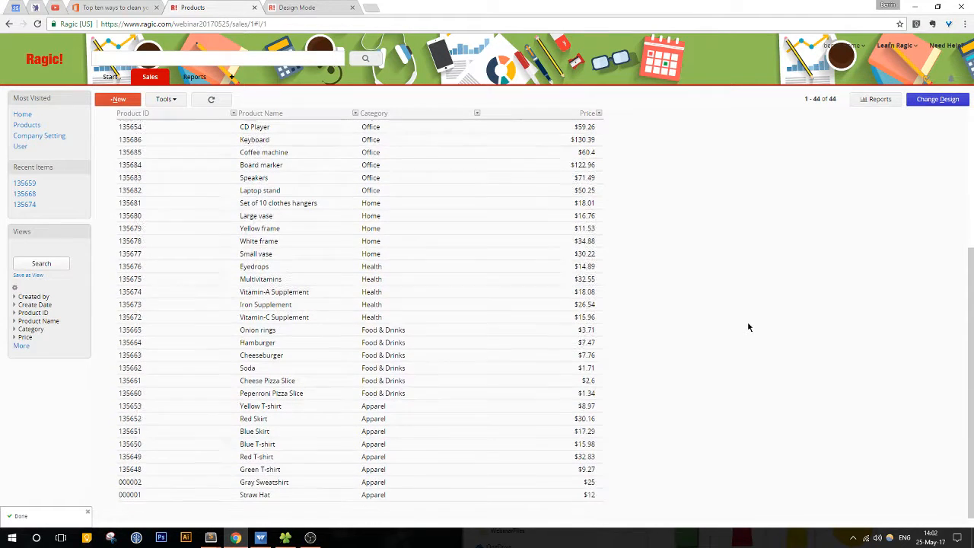
pyautogui.scroll(4, 747, 328)
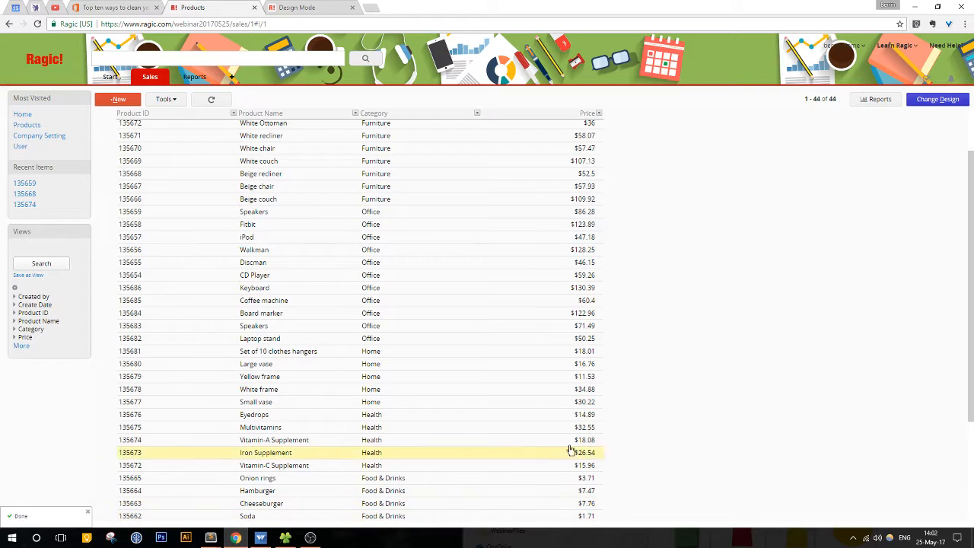
pyautogui.scroll(2, 748, 455)
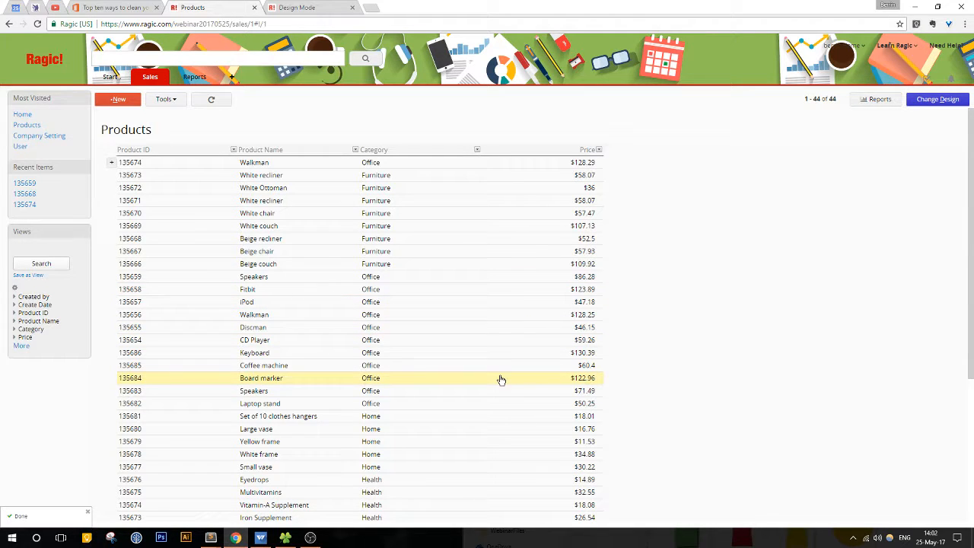
# Step: Upload Products25052017.csv as the data file to import into Products and proceed to field mapping
pyautogui.click(171, 102)
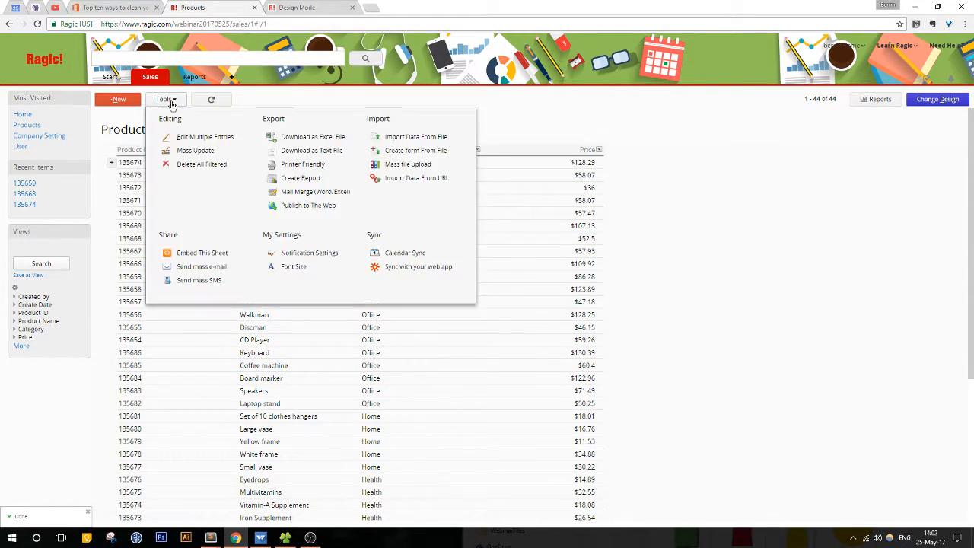
pyautogui.click(394, 137)
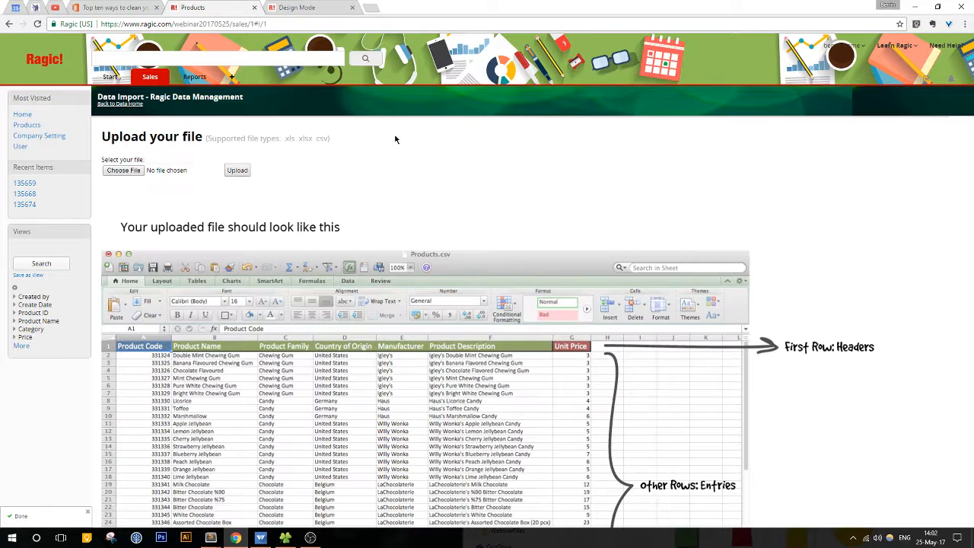
pyautogui.click(123, 170)
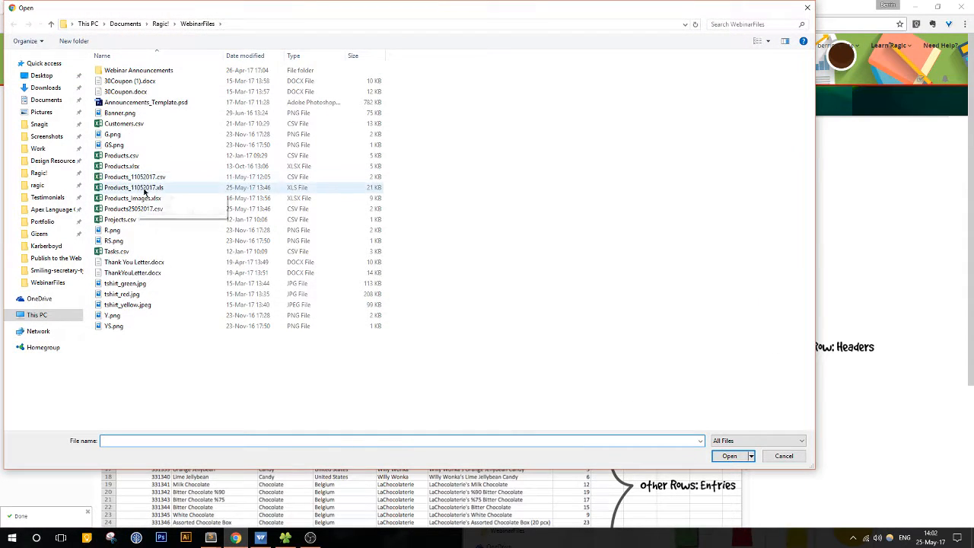
pyautogui.click(170, 210)
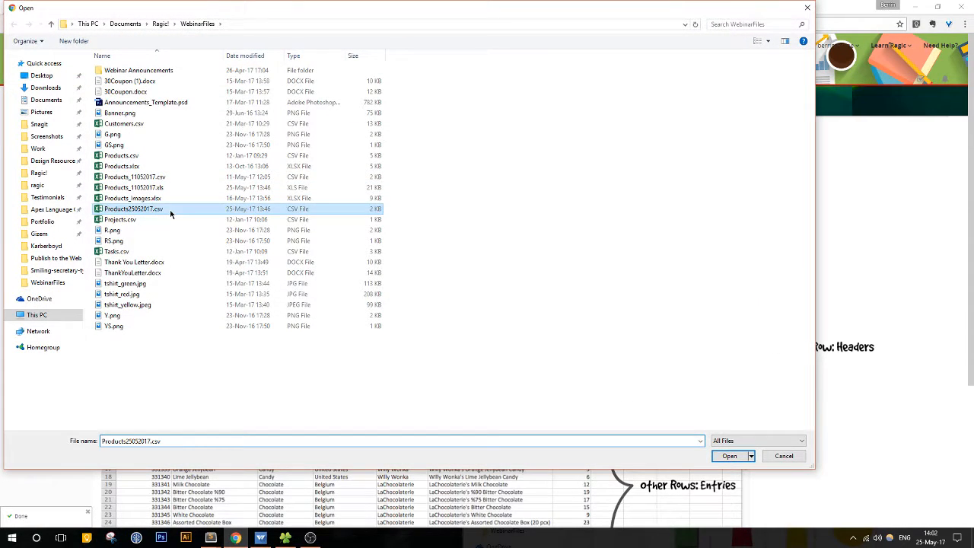
pyautogui.click(730, 456)
pyautogui.click(237, 170)
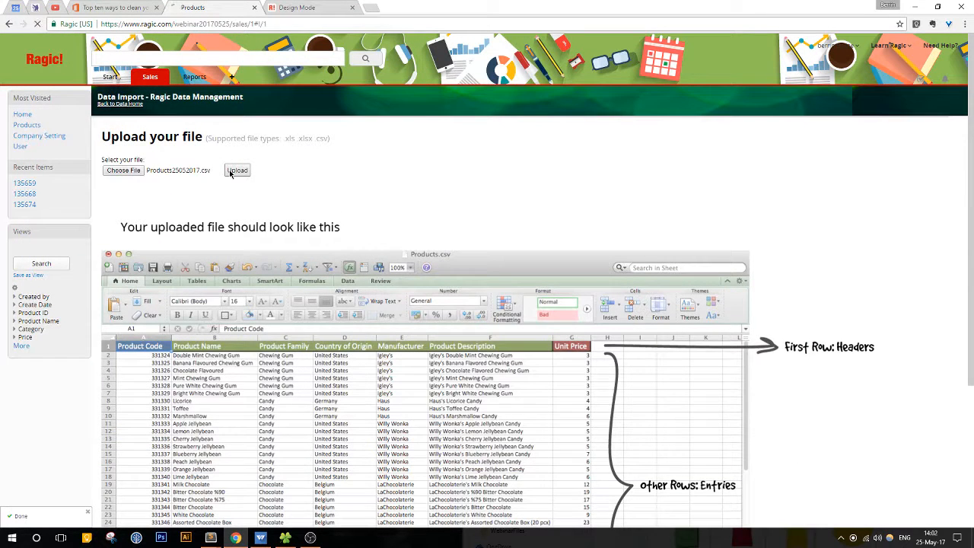
pyautogui.click(182, 380)
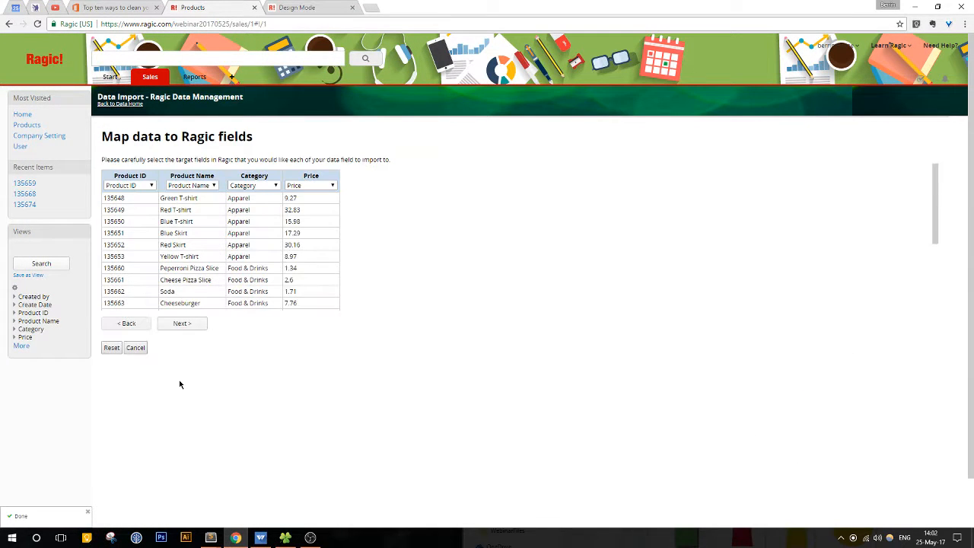
# Step: Accept the field mapping, keep the Renew data import policy, and continue with the product import
pyautogui.click(181, 323)
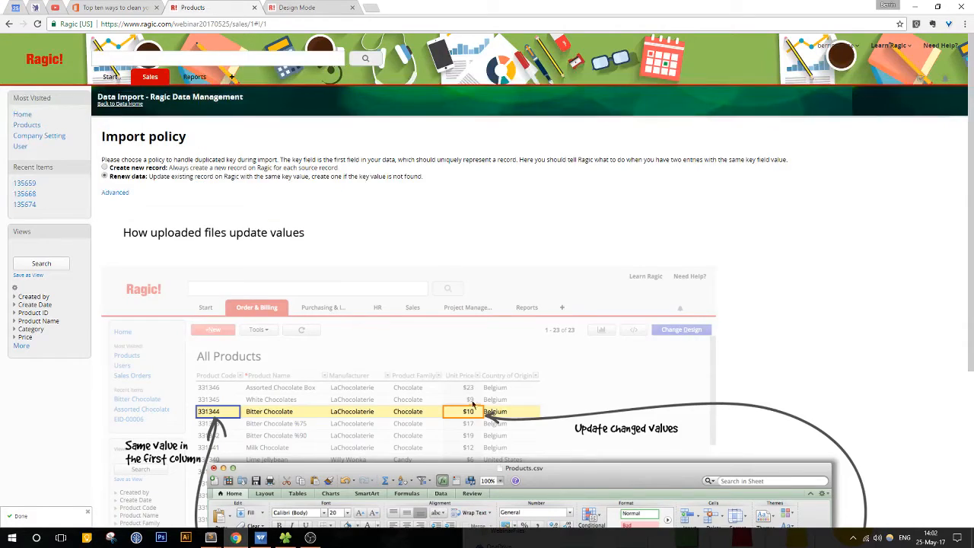
pyautogui.scroll(-2, 472, 403)
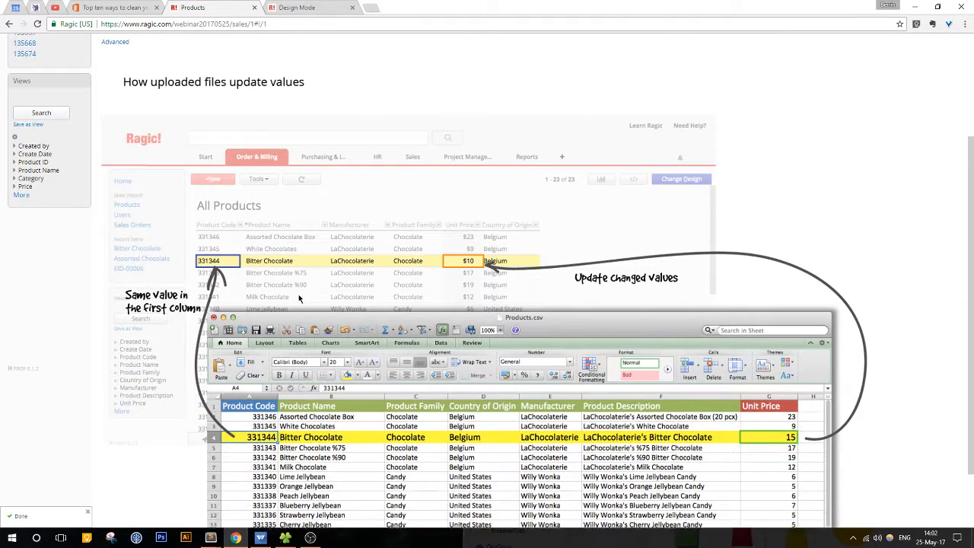
pyautogui.scroll(2, 299, 298)
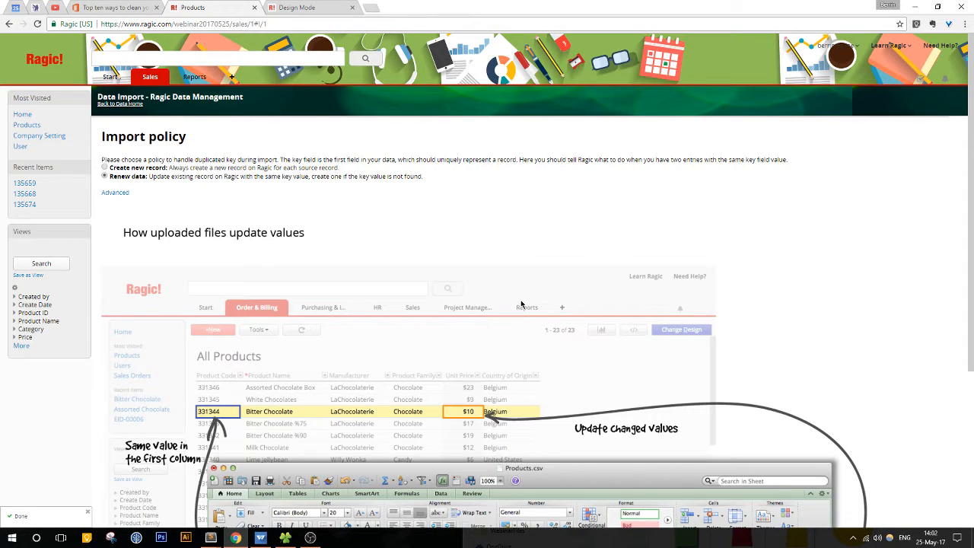
pyautogui.scroll(-2, 522, 303)
pyautogui.scroll(-1, 522, 303)
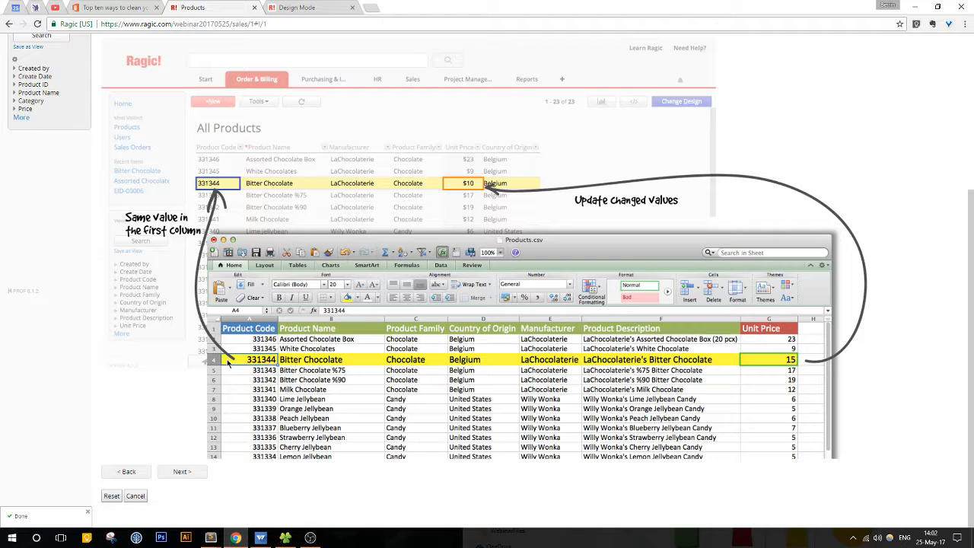
pyautogui.click(183, 472)
# Step: Review the skipped records in the import result and return to the Products listing
pyautogui.click(169, 149)
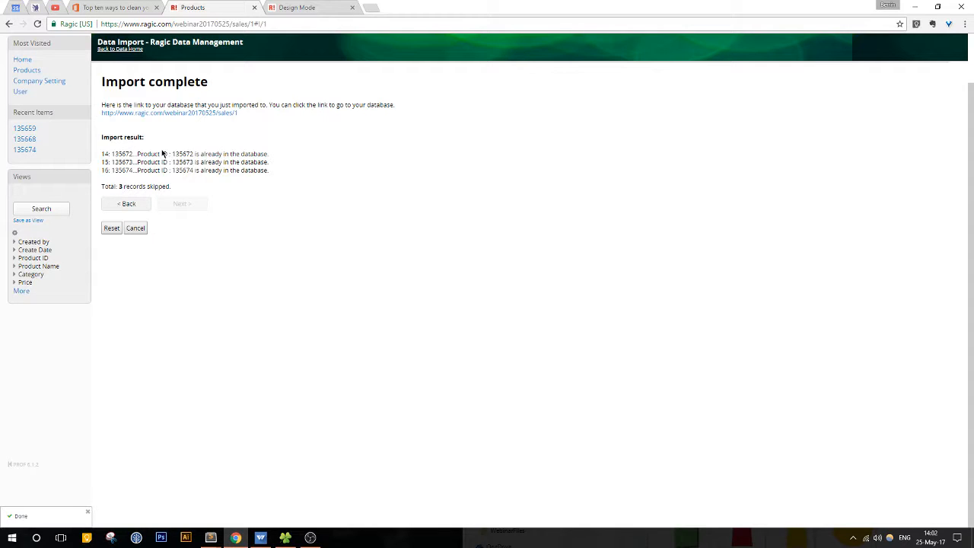
pyautogui.moveTo(162, 154); pyautogui.dragTo(274, 172)
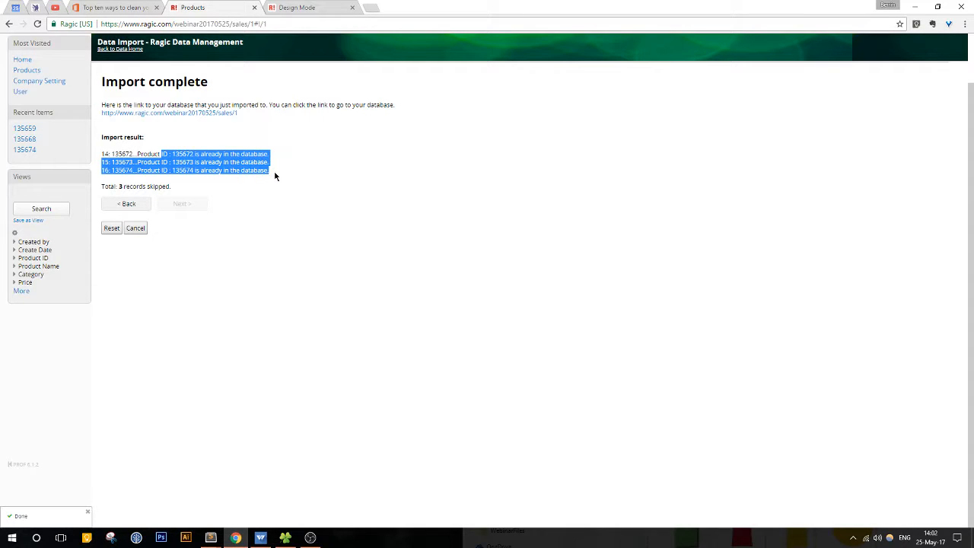
pyautogui.click(276, 176)
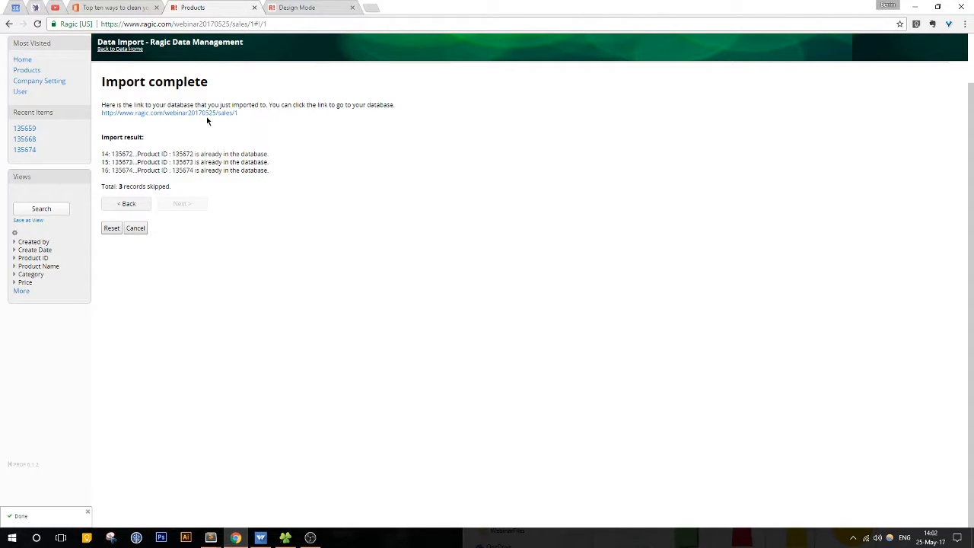
pyautogui.click(208, 114)
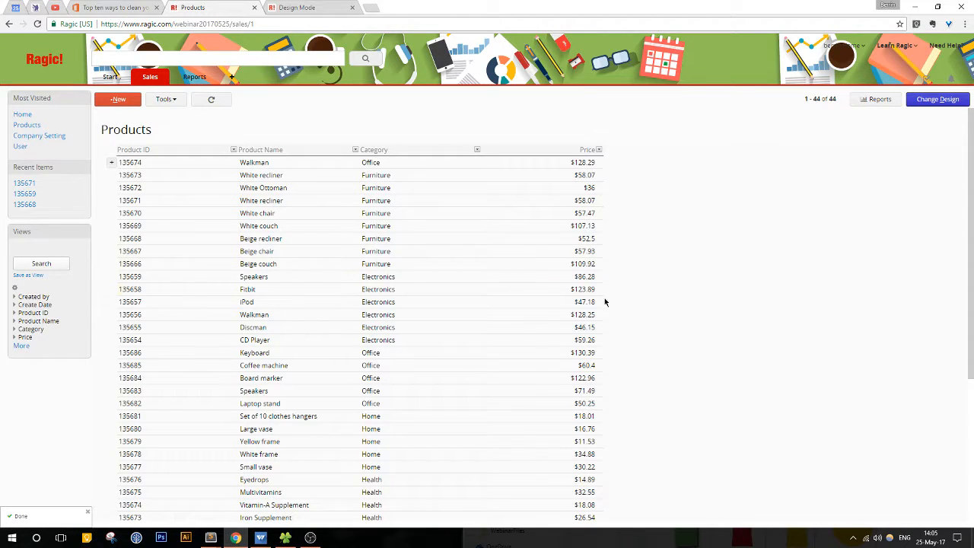
# Step: Try to quick-add and save a product named Mouse in the Electronics category with a price of 12.56
pyautogui.click(111, 164)
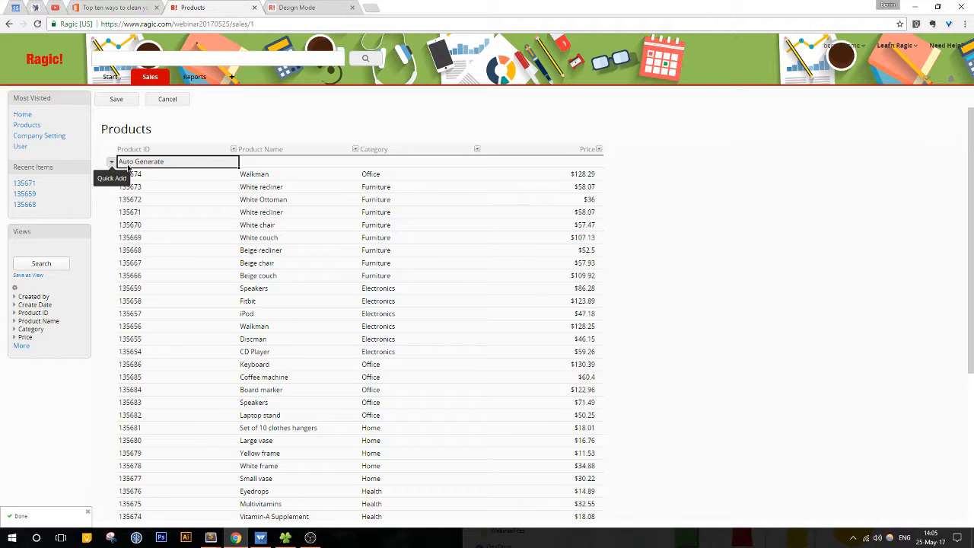
pyautogui.click(266, 159)
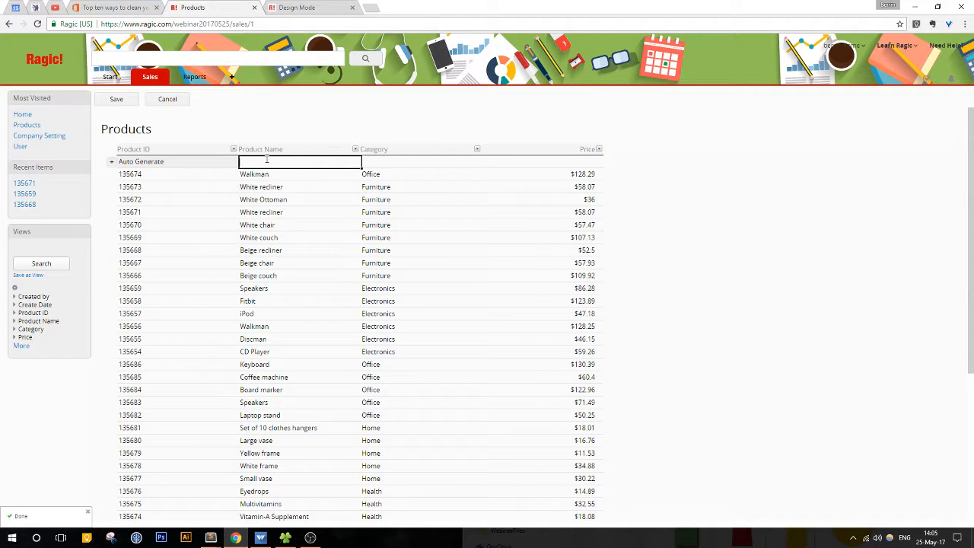
pyautogui.write('Mouse')
pyautogui.click(414, 167)
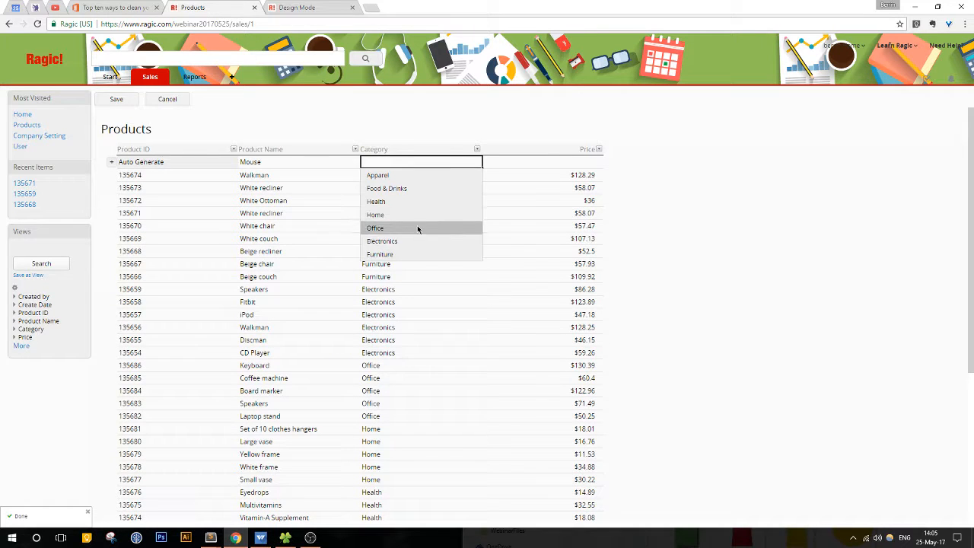
pyautogui.click(408, 239)
pyautogui.click(523, 164)
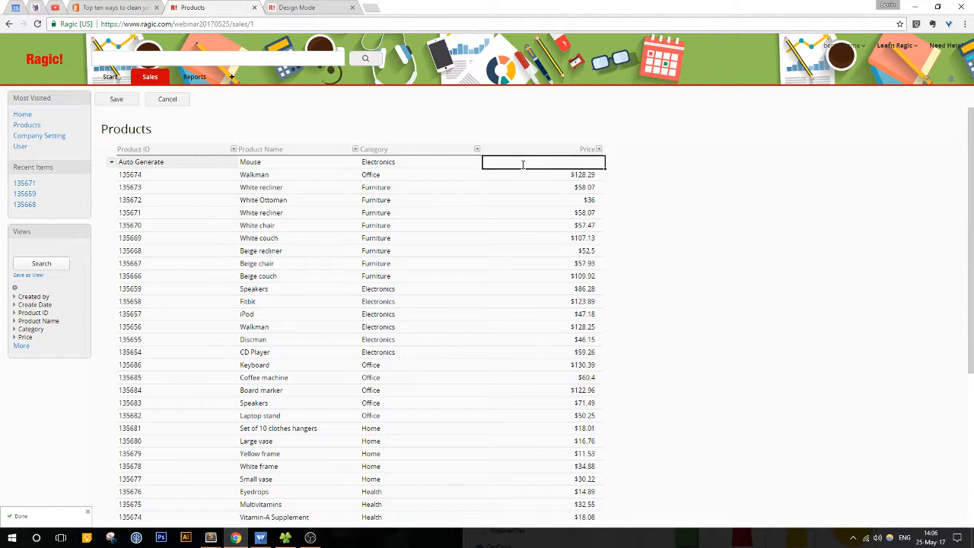
pyautogui.write('1256')
pyautogui.write('.56')
pyautogui.click(126, 101)
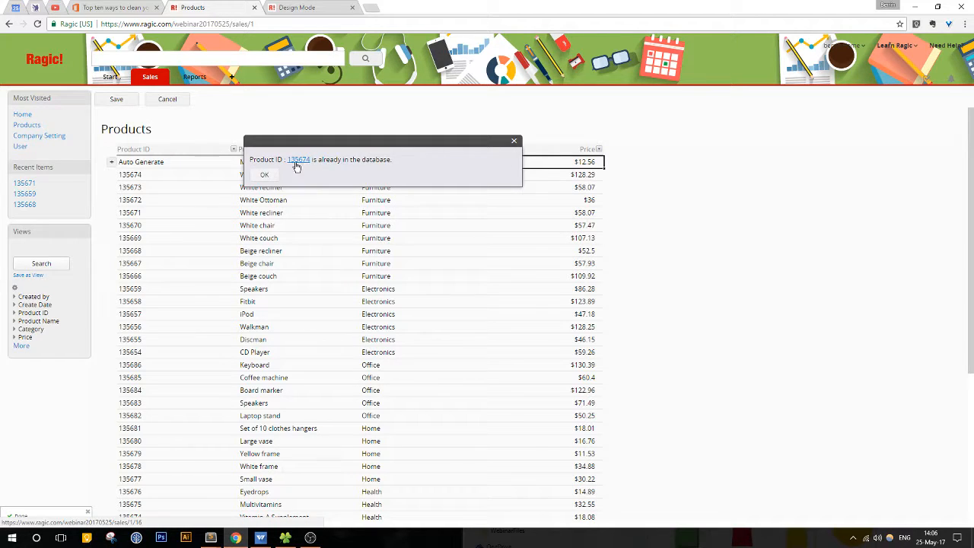
# Step: Close the duplicate product ID notice, and discard the unsaved Mouse entry together with another blank quick-add row
pyautogui.click(513, 141)
pyautogui.click(184, 163)
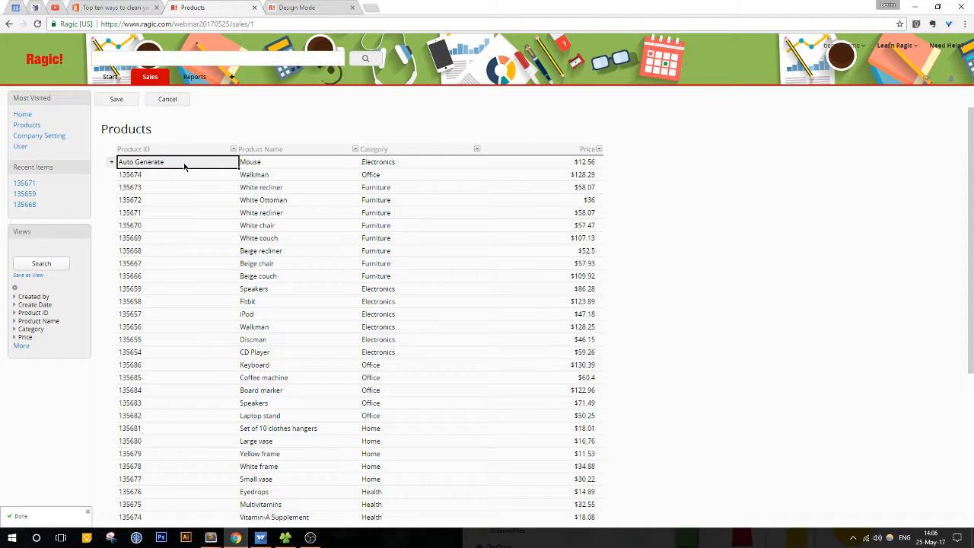
pyautogui.click(110, 162)
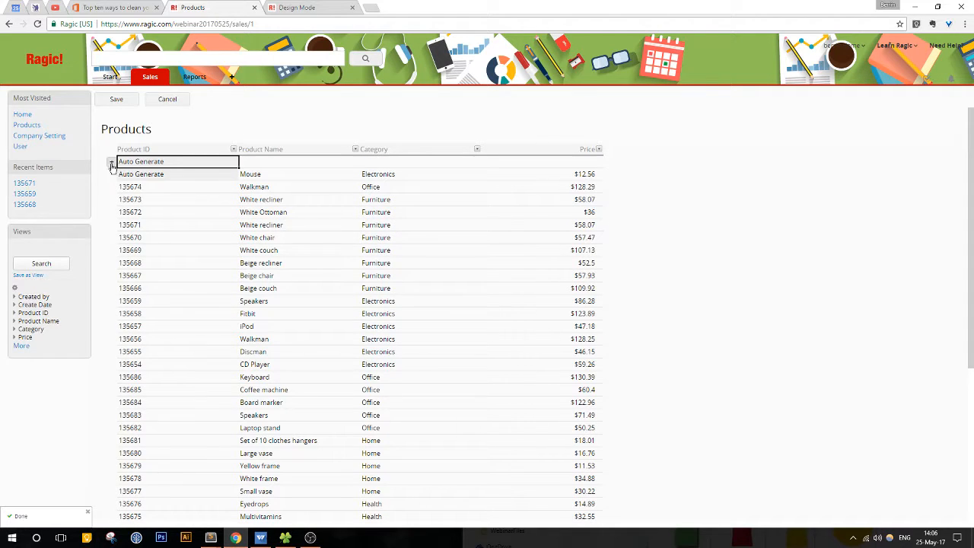
pyautogui.click(160, 177)
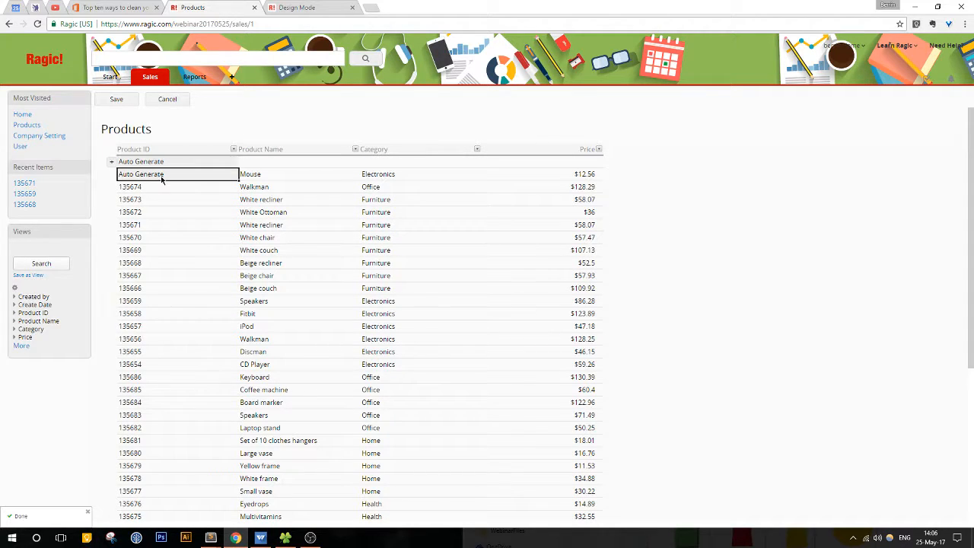
pyautogui.click(174, 99)
pyautogui.click(529, 81)
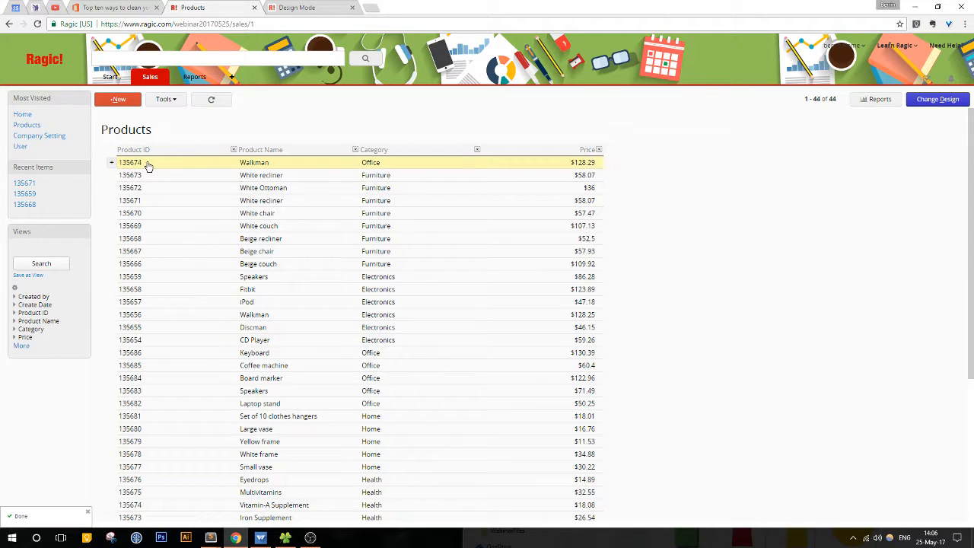
# Step: Switch to YouTube Creator Studio and copy the link to the "Webinar: Ragic Basics – Linking" video from the channel's video list
pyautogui.click(58, 8)
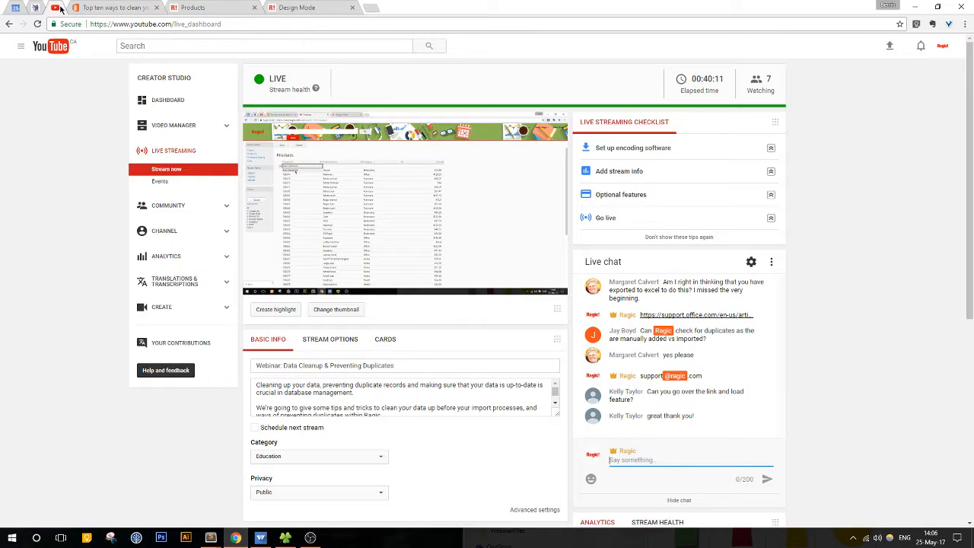
pyautogui.click(180, 131)
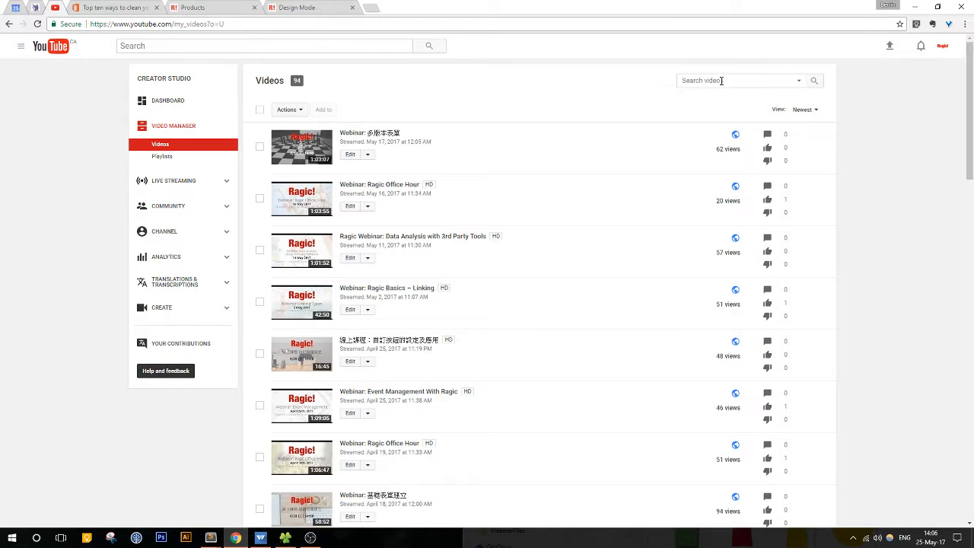
pyautogui.click(722, 80)
pyautogui.write('link')
pyautogui.rightClick(388, 290)
pyautogui.click(425, 346)
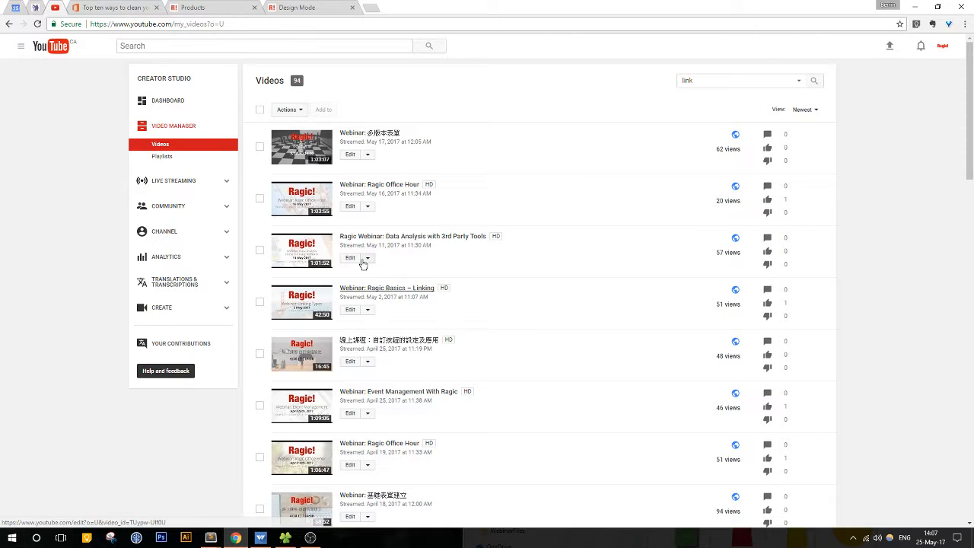
# Step: Search the channel's videos for "link load"
pyautogui.click(732, 74)
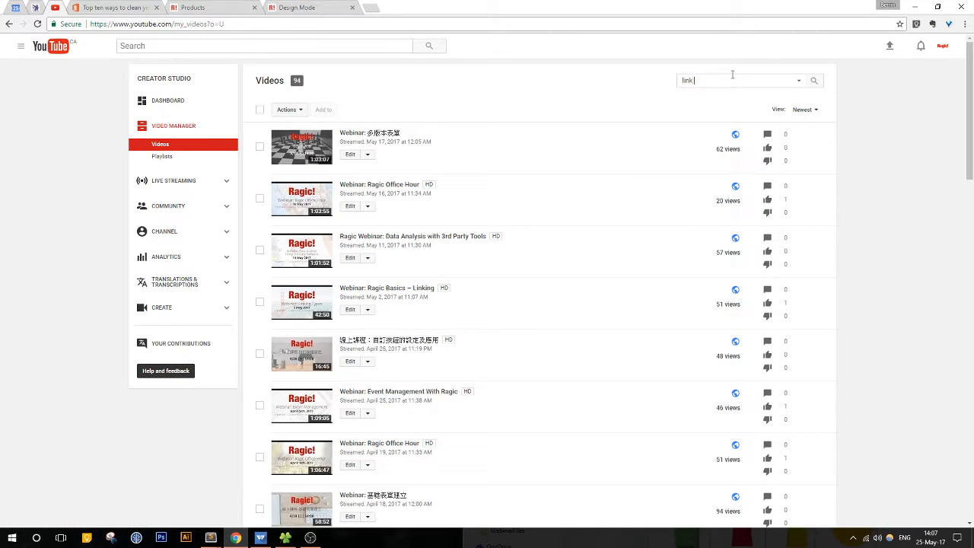
pyautogui.write('load')
pyautogui.press('Return')
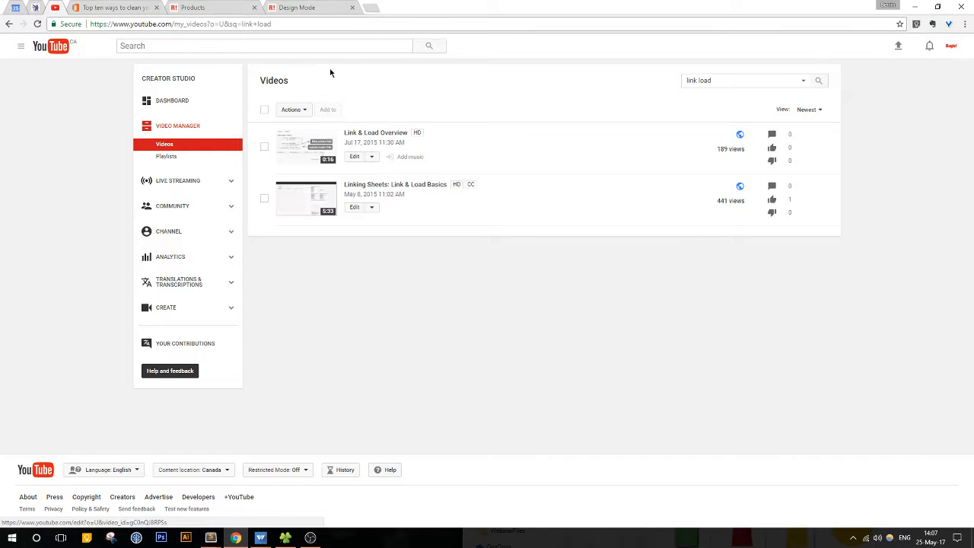
# Step: Return to the YouTube live stream page and switch to the Products form design in Ragic
pyautogui.click(188, 184)
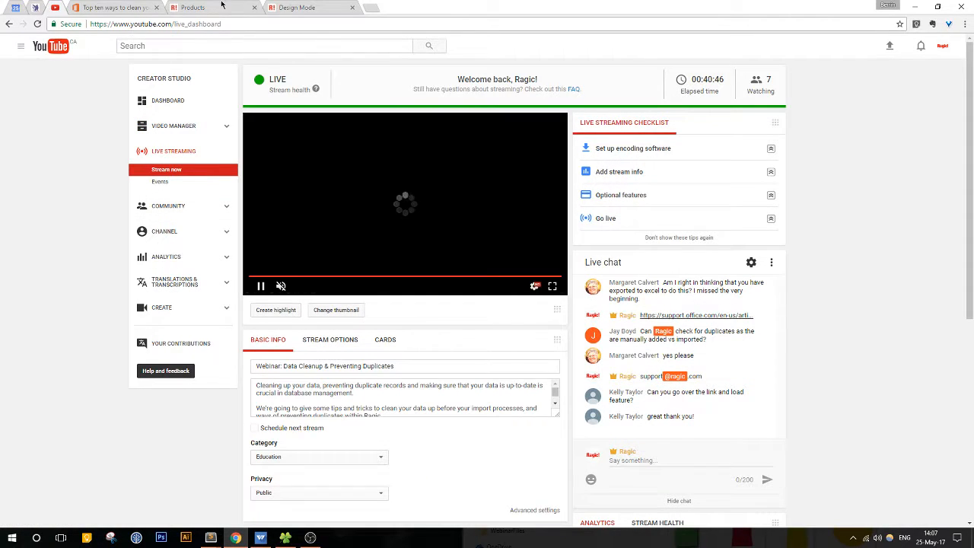
pyautogui.click(303, 6)
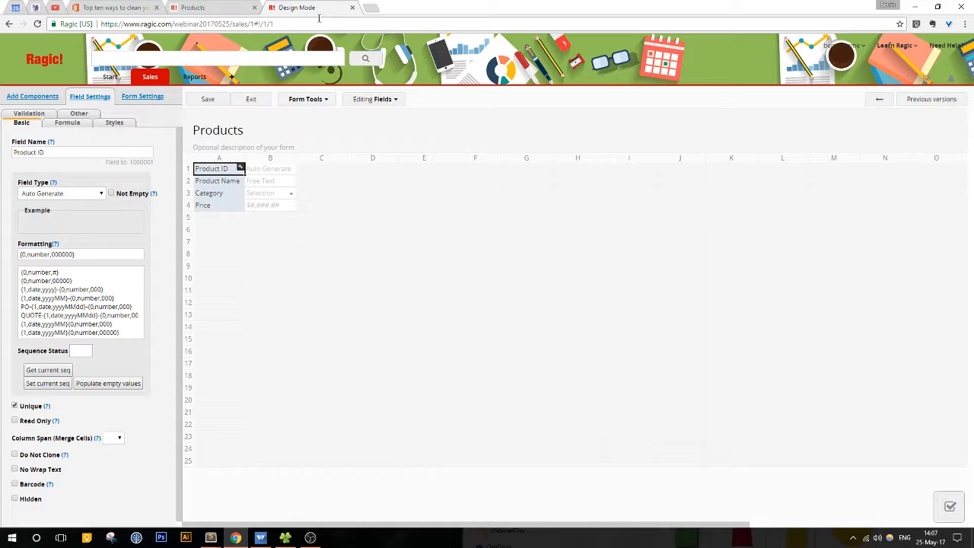